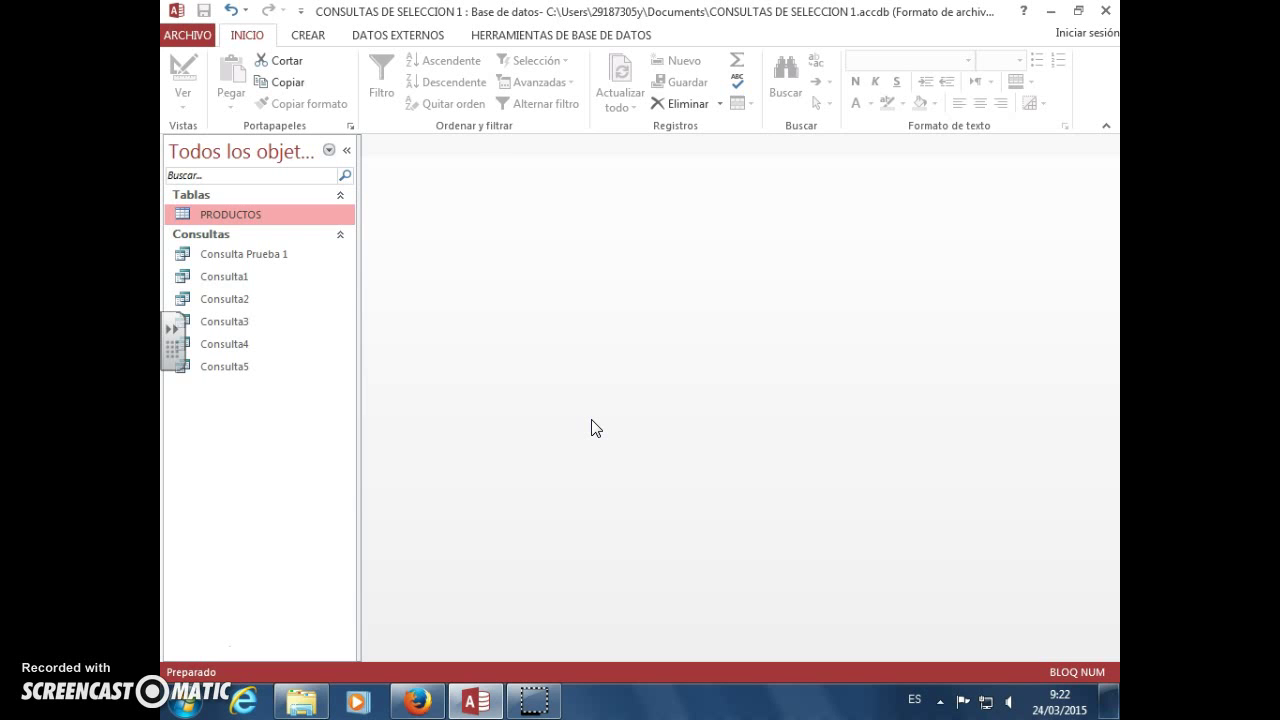
# Step: Create a new query in Design view based on the PRODUCTOS table and enlarge its field list to show every field
pyautogui.click(310, 35)
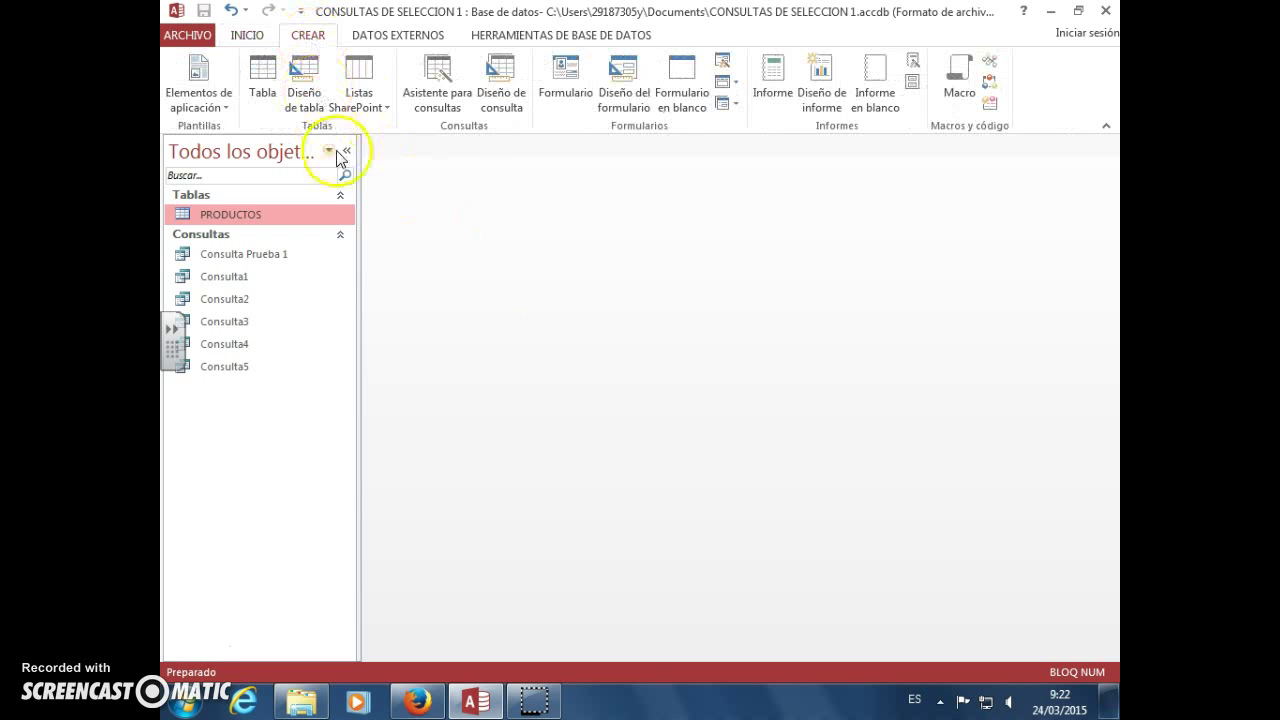
pyautogui.click(505, 77)
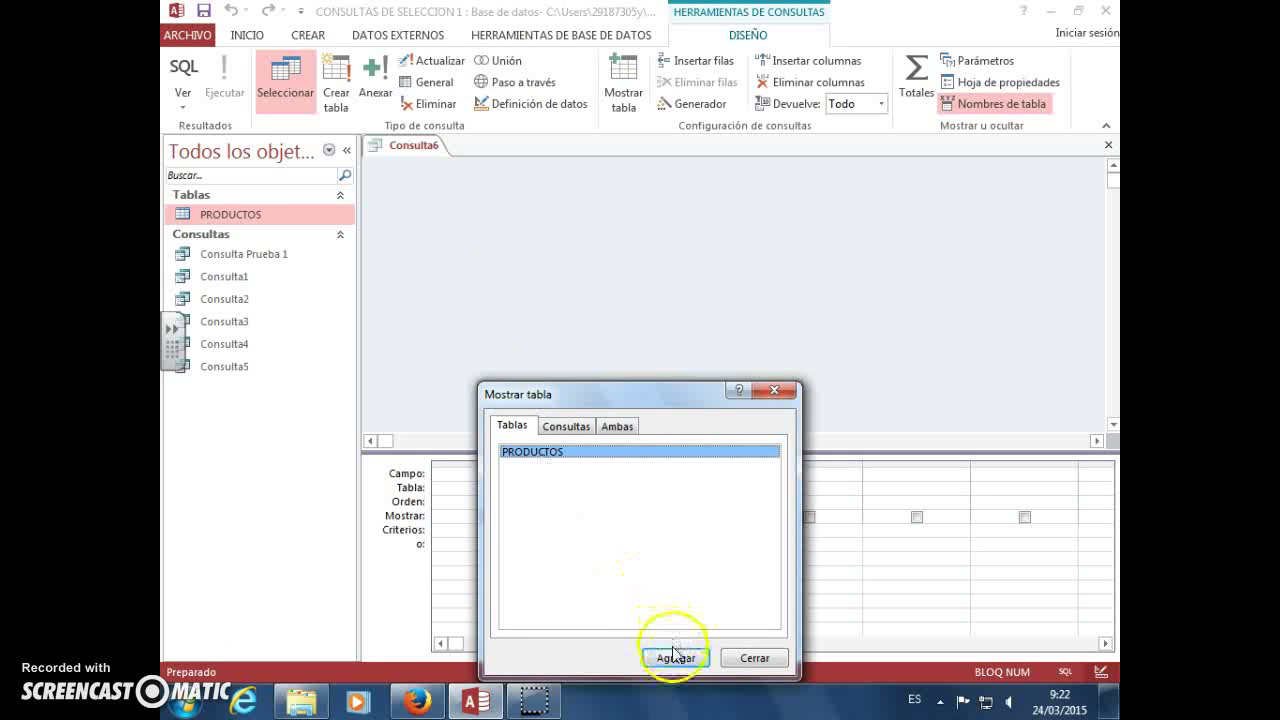
pyautogui.doubleClick(555, 459)
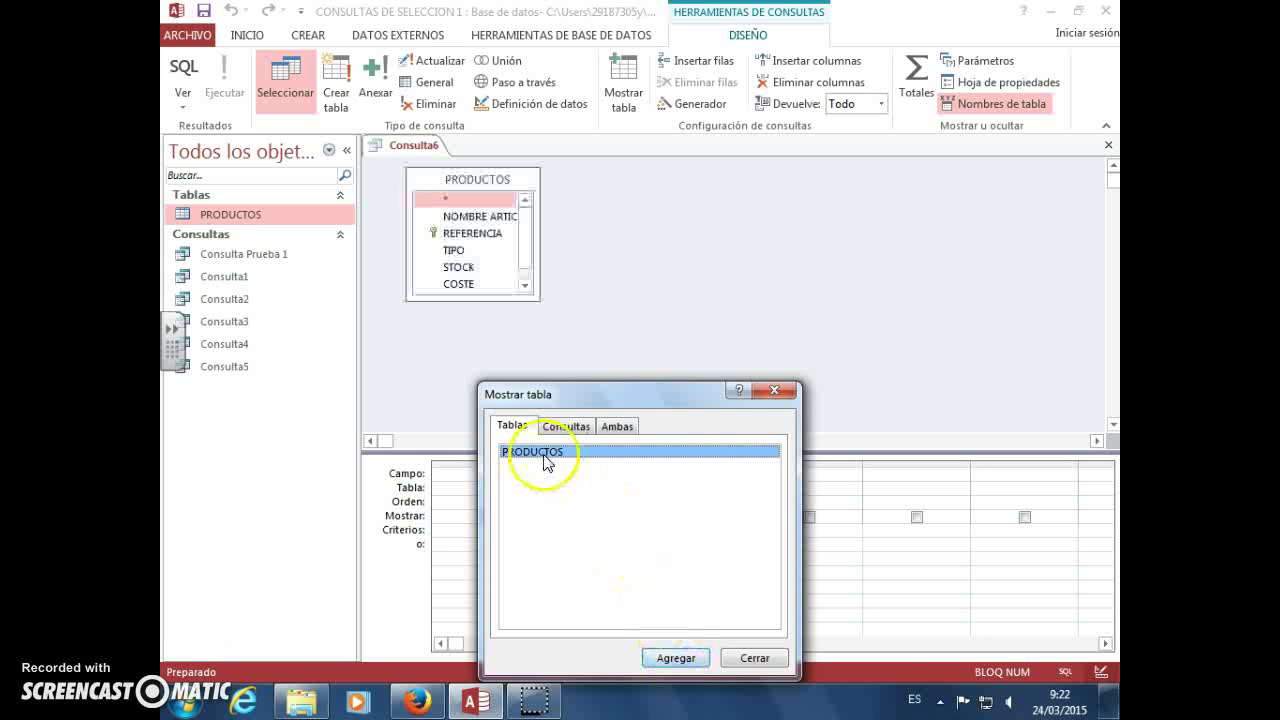
pyautogui.click(774, 391)
pyautogui.moveTo(538, 299); pyautogui.dragTo(580, 343)
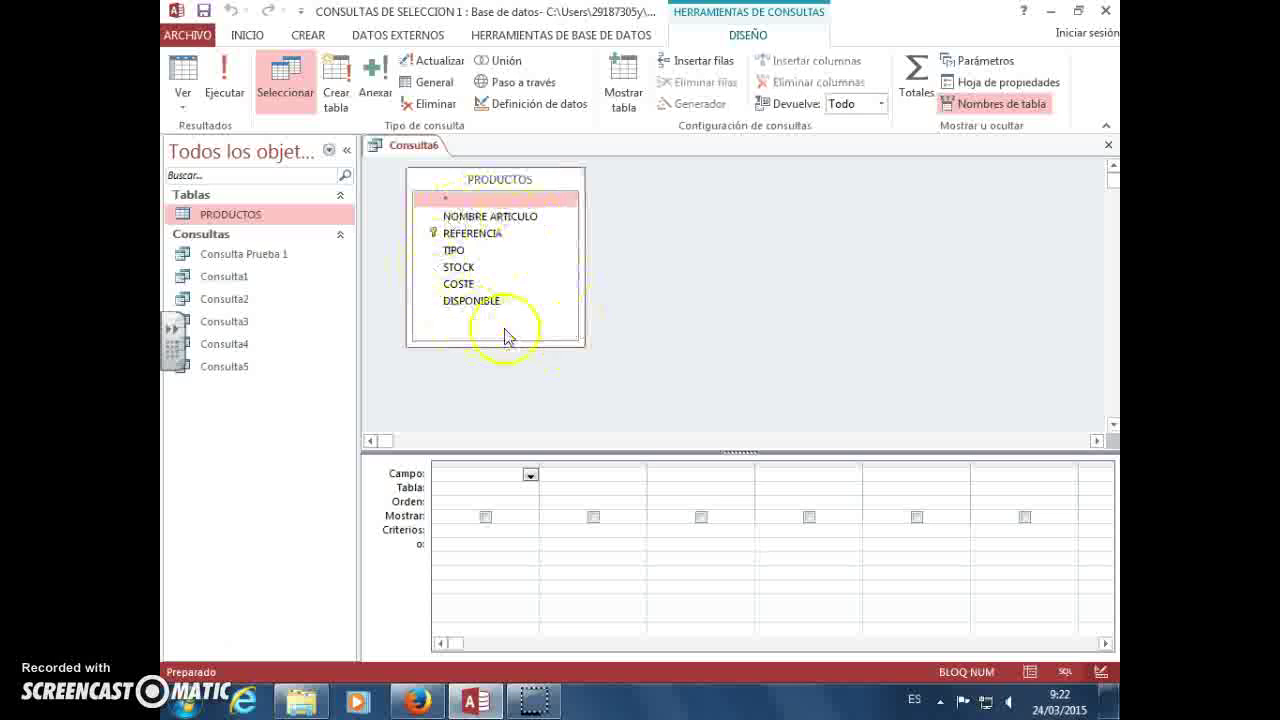
pyautogui.click(594, 344)
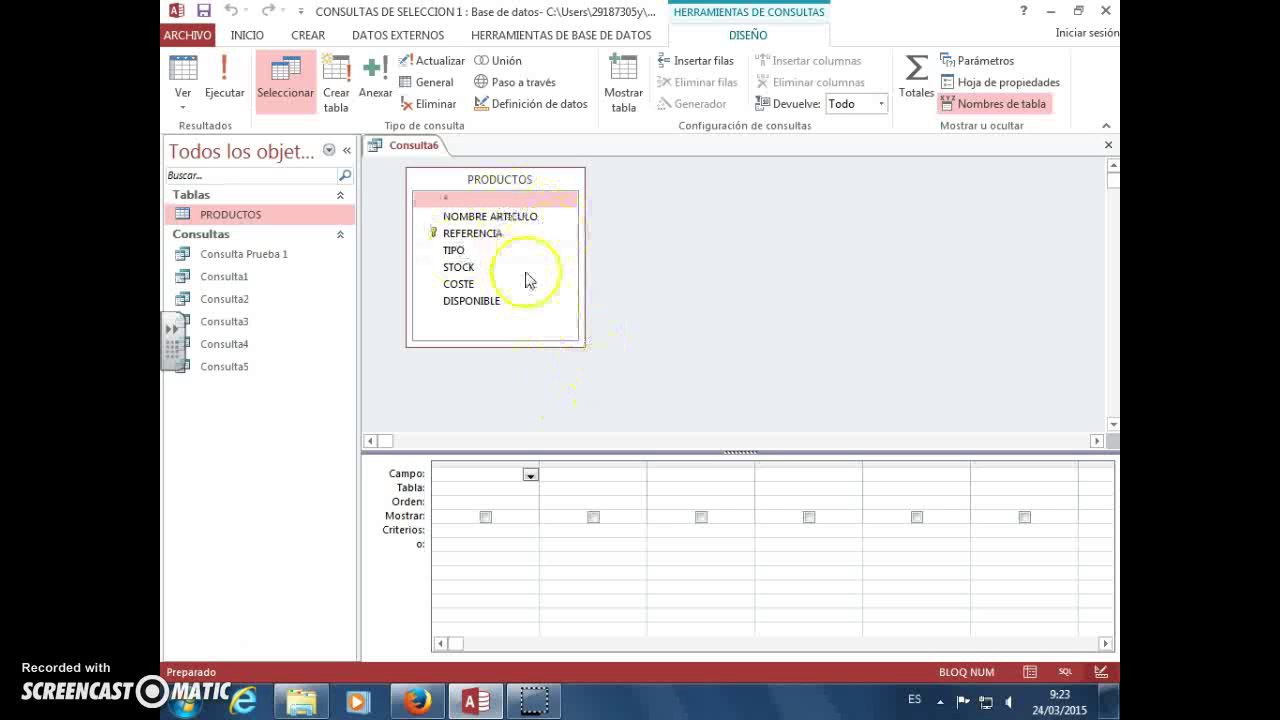
# Step: Add the fields NOMBRE ARTICULO, REFERENCIA, TIPO, STOCK, COSTE and DISPONIBLE to the query grid
pyautogui.doubleClick(510, 219)
pyautogui.doubleClick(505, 236)
pyautogui.click(488, 252)
pyautogui.doubleClick(486, 251)
pyautogui.doubleClick(462, 268)
pyautogui.doubleClick(462, 284)
pyautogui.doubleClick(476, 301)
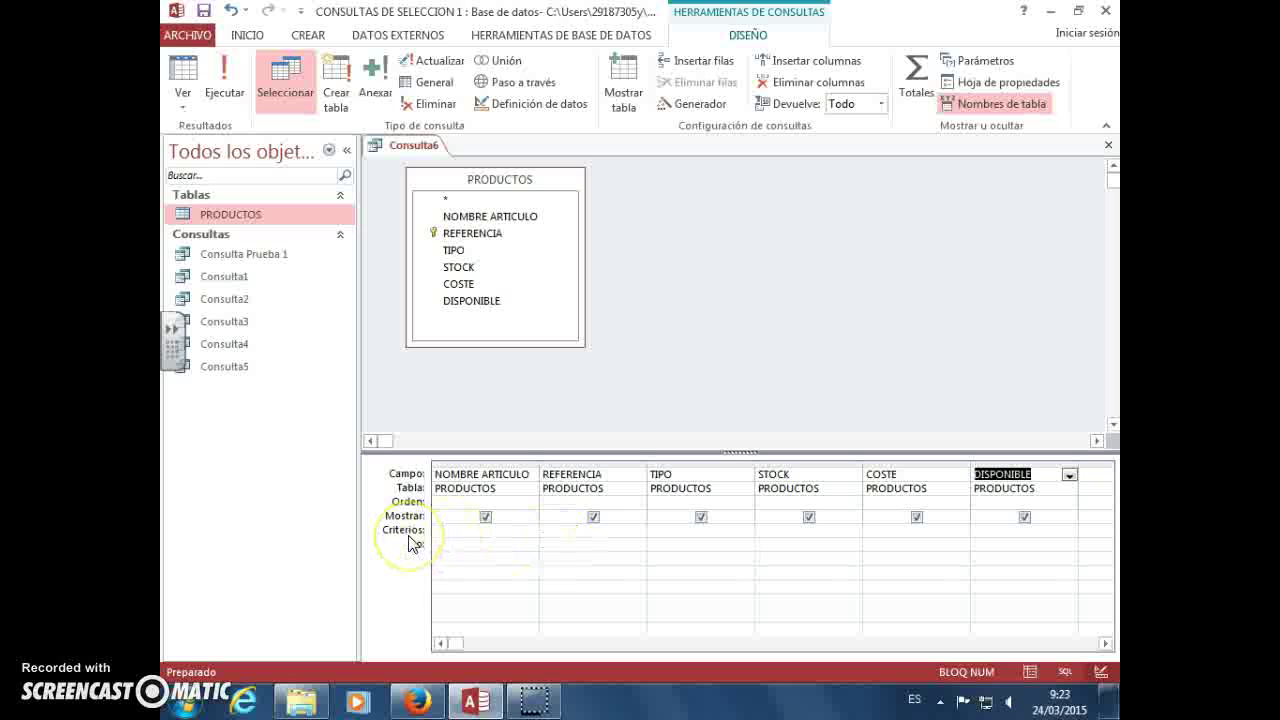
# Step: Enter "¿Qué referencia desea ver?" as the REFERENCIA criterion and widen that column to fit the text
pyautogui.click(562, 534)
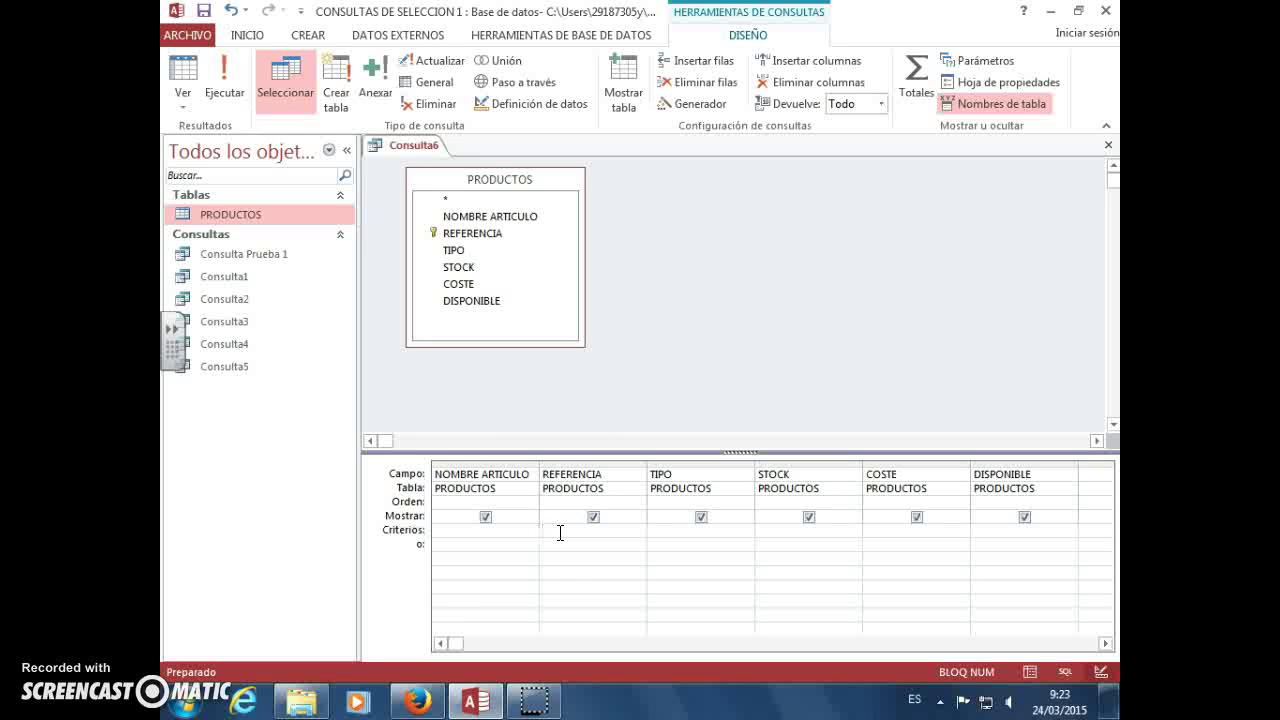
pyautogui.write('c')
pyautogui.press('BackSpace')
pyautogui.write('Que refe')
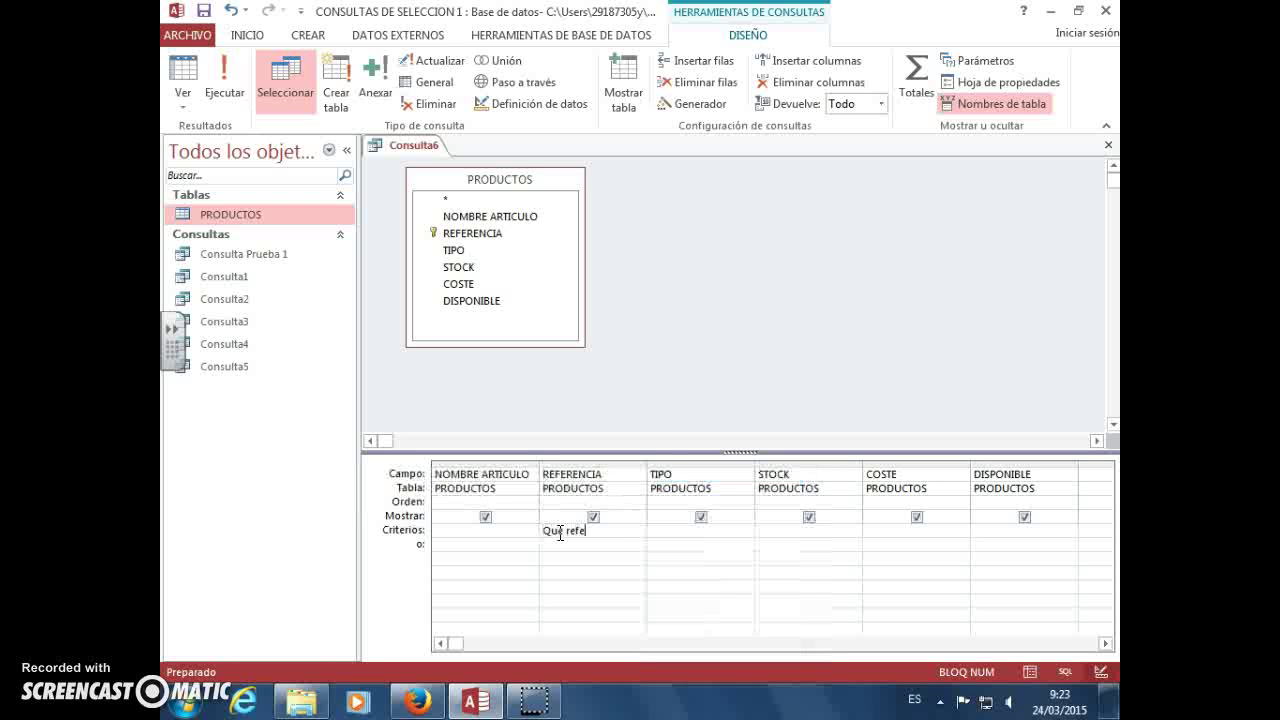
pyautogui.write('rencia desea ver?')
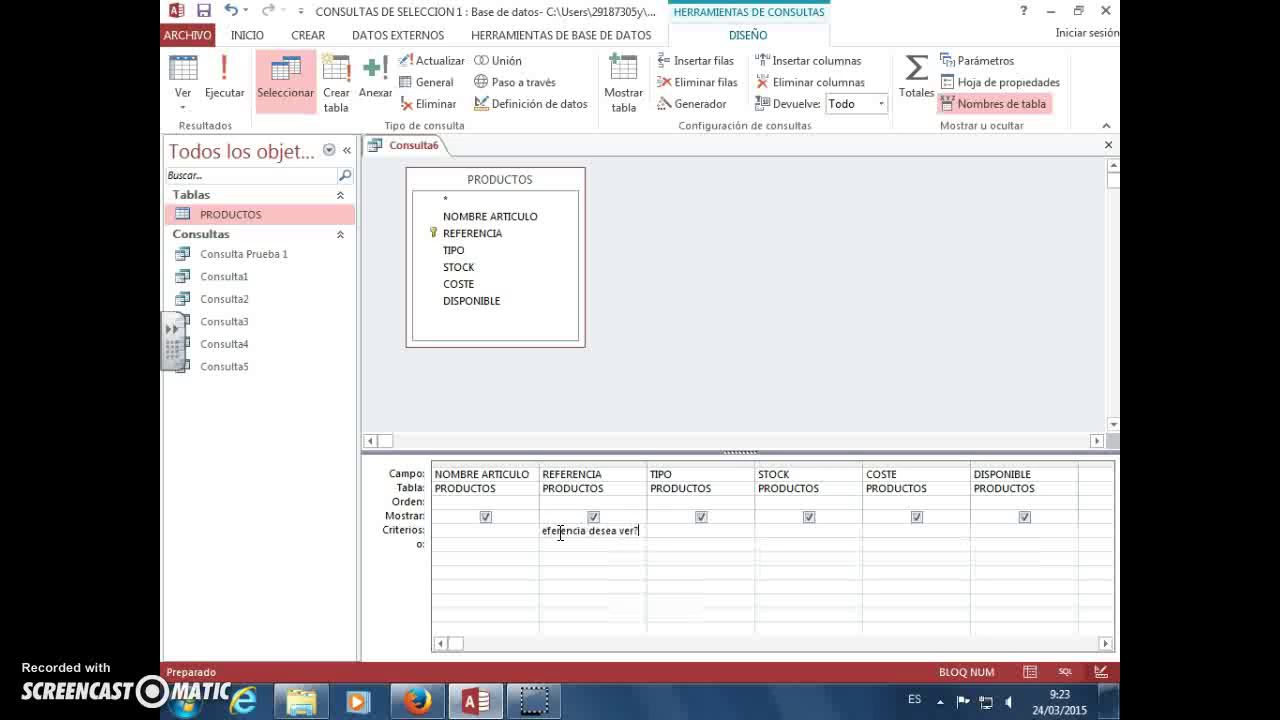
pyautogui.moveTo(648, 462); pyautogui.dragTo(725, 465)
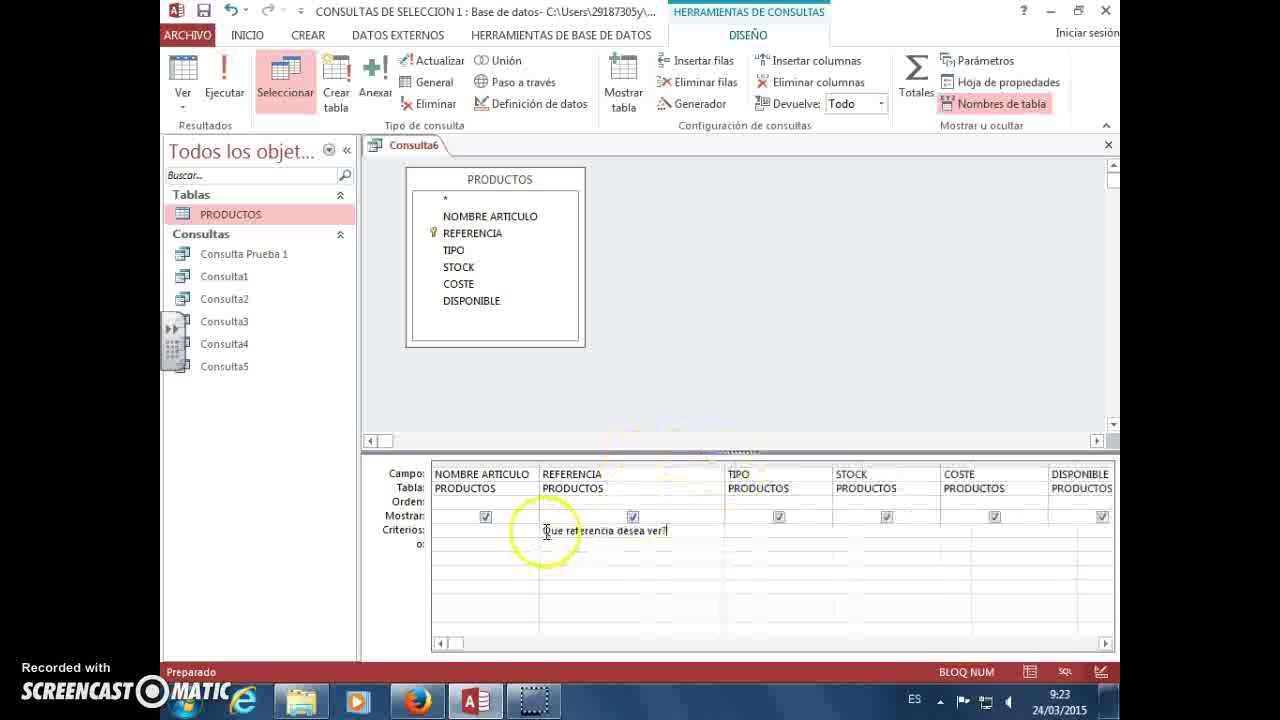
pyautogui.write('[')
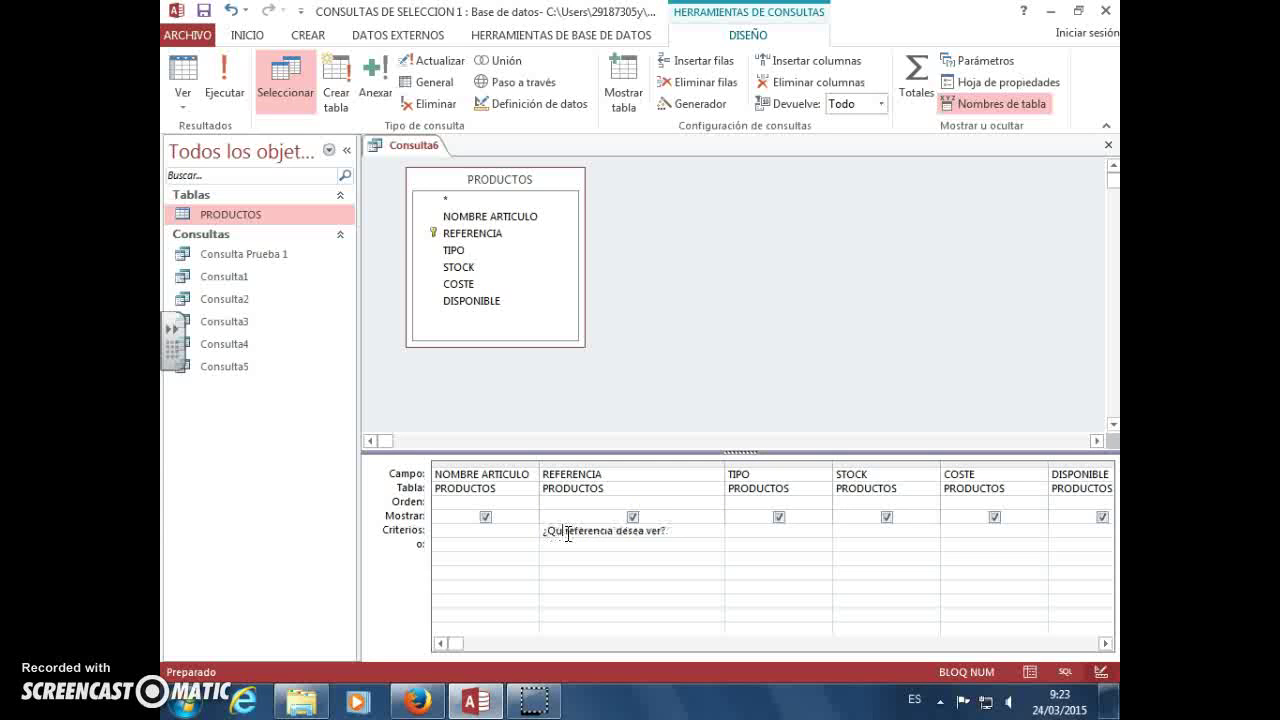
pyautogui.click(551, 562)
pyautogui.click(680, 532)
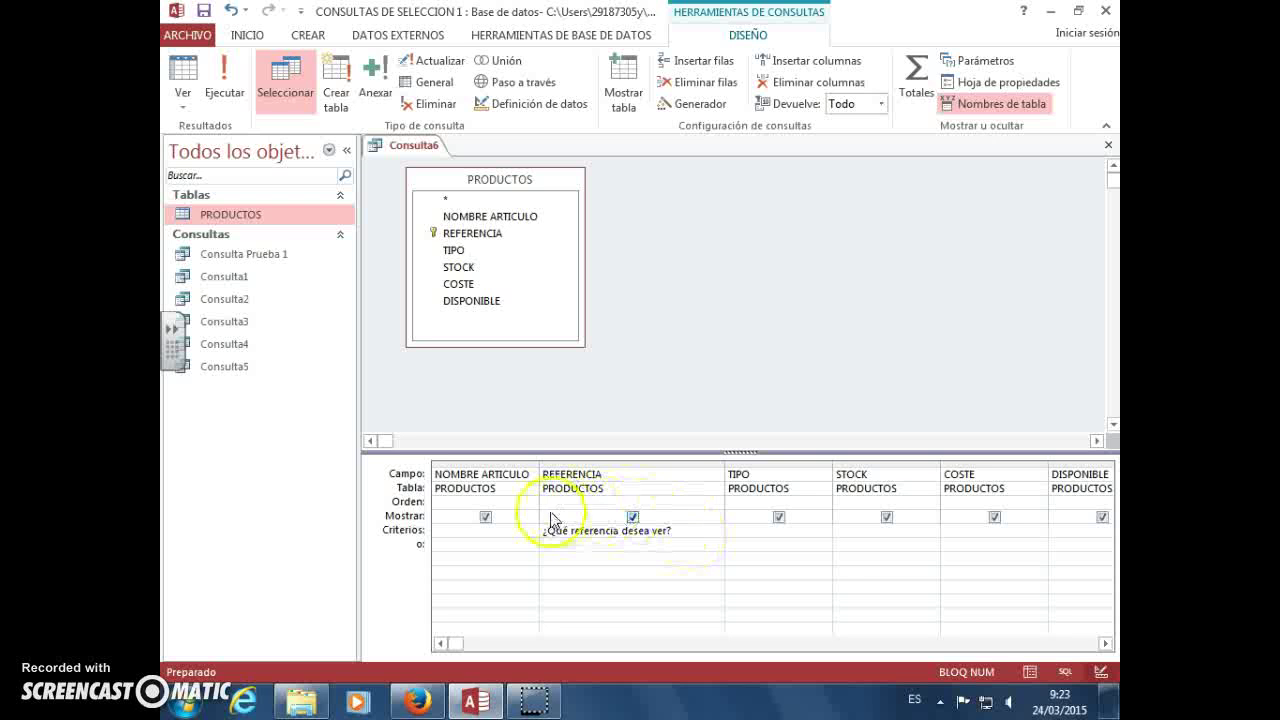
# Step: Enclose the REFERENCIA criterion in square brackets so it reads [¿Qué referencia desea ver?]
pyautogui.click(693, 531)
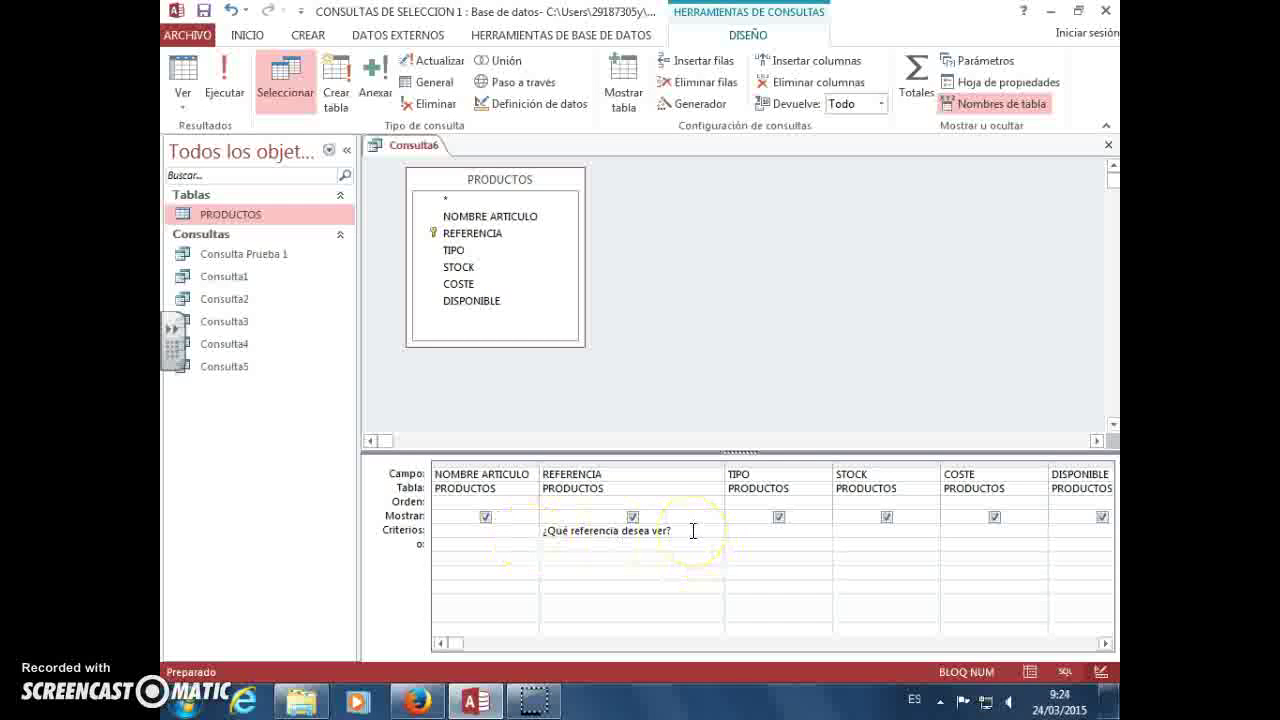
pyautogui.click(545, 533)
pyautogui.click(573, 537)
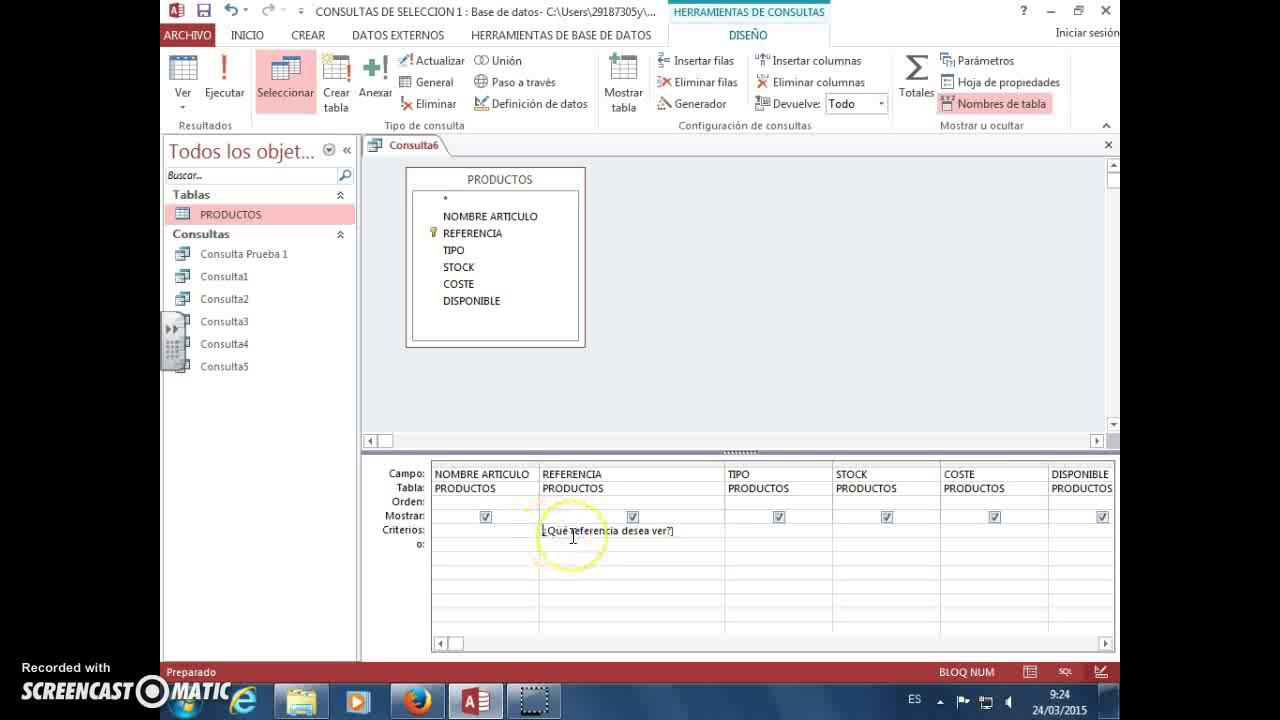
pyautogui.write('[')
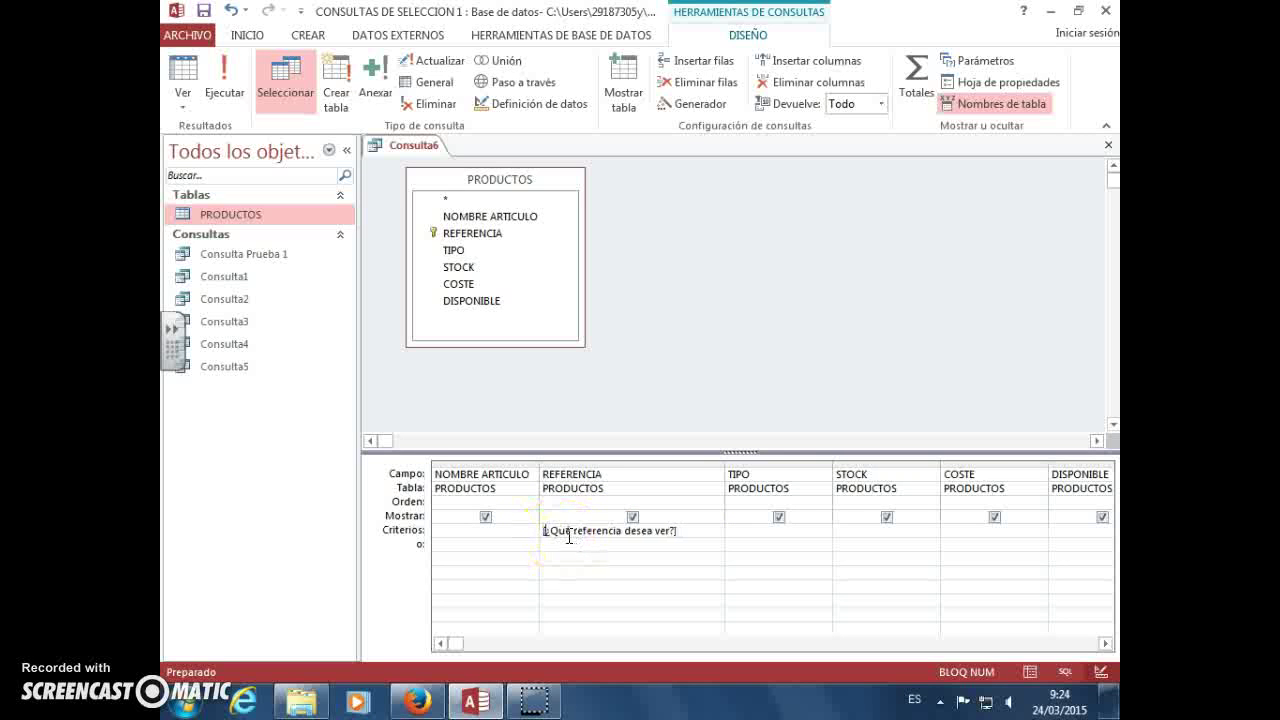
pyautogui.click(703, 534)
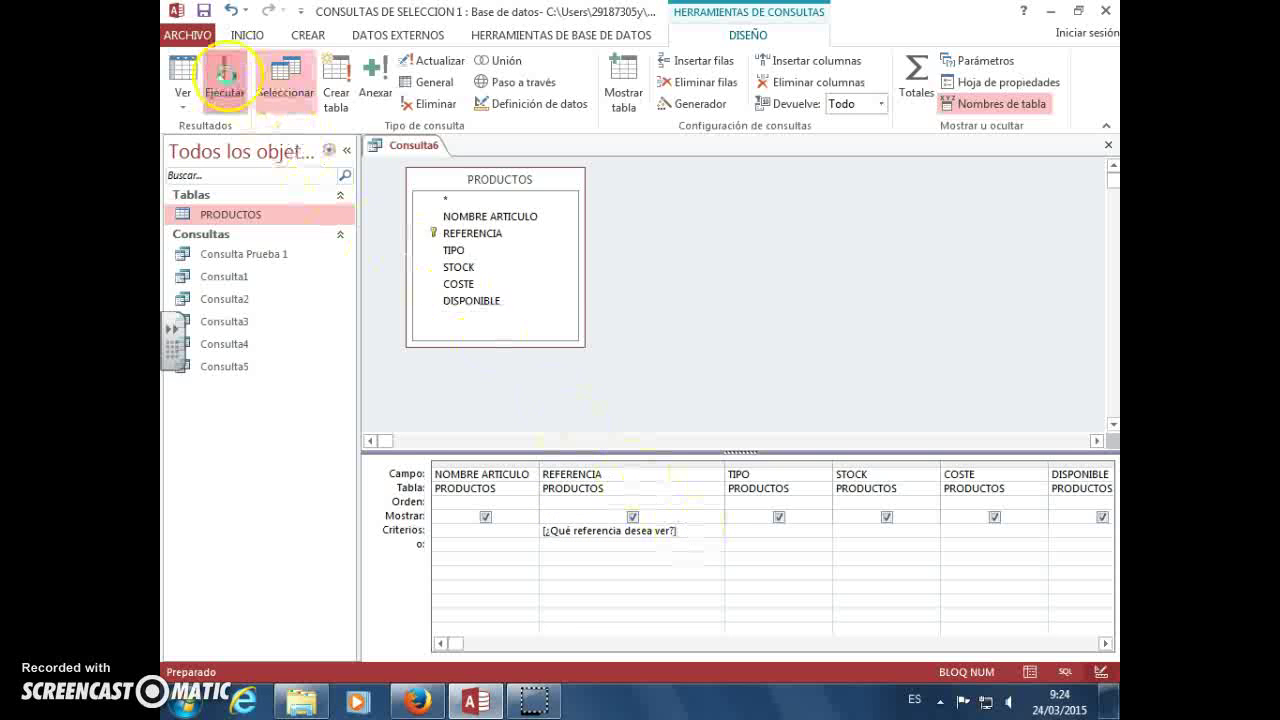
# Step: Run the parameter query for the reference AAA/01
pyautogui.click(227, 84)
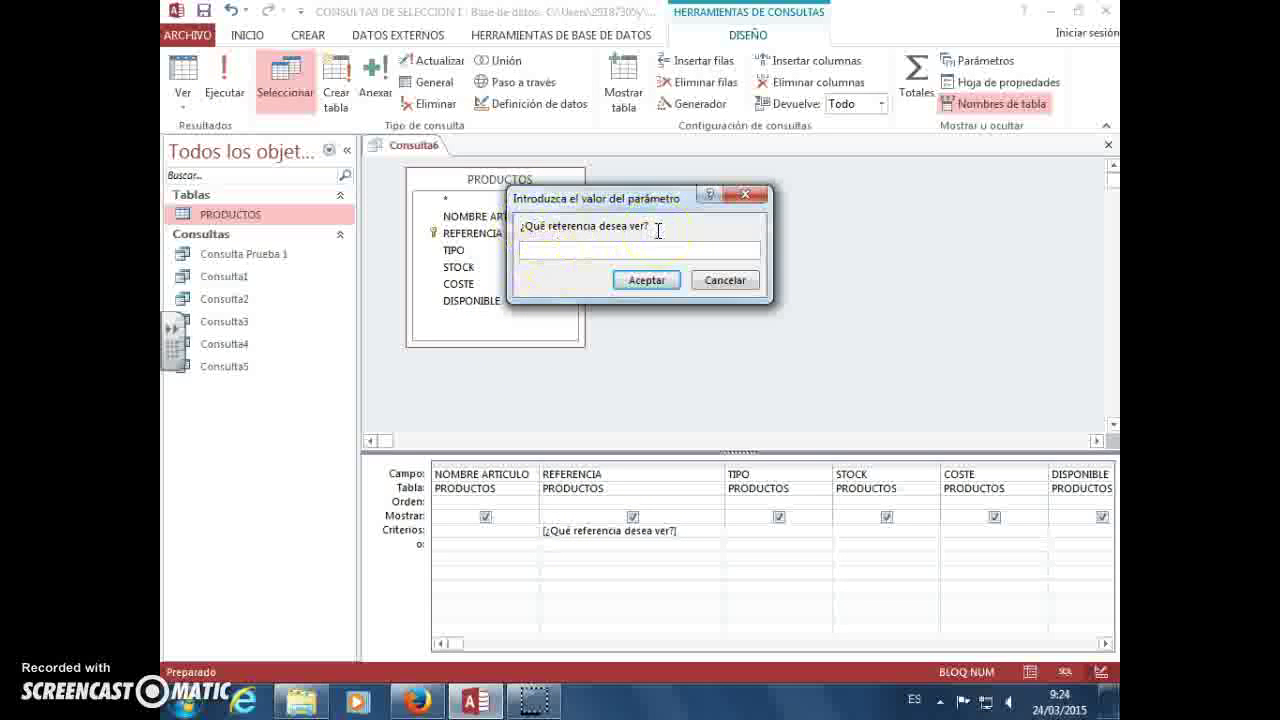
pyautogui.moveTo(574, 204); pyautogui.dragTo(572, 303)
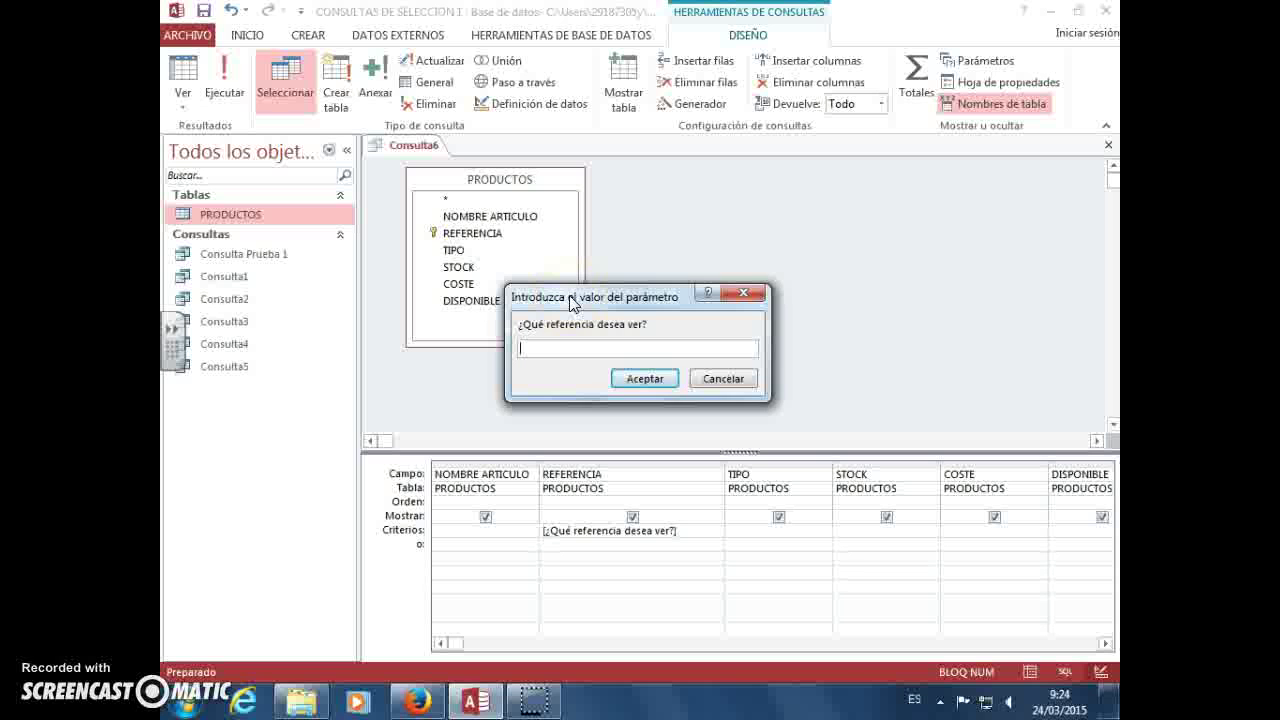
pyautogui.write('aaa')
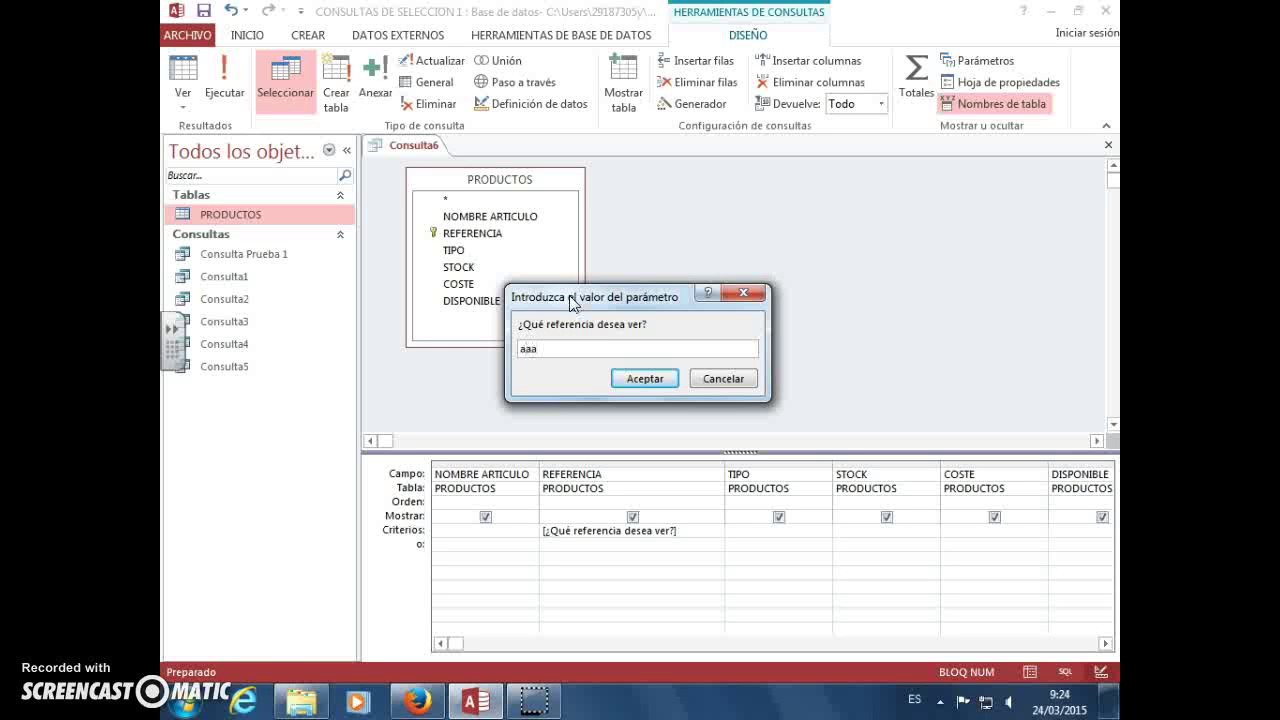
pyautogui.moveTo(563, 349); pyautogui.dragTo(503, 352)
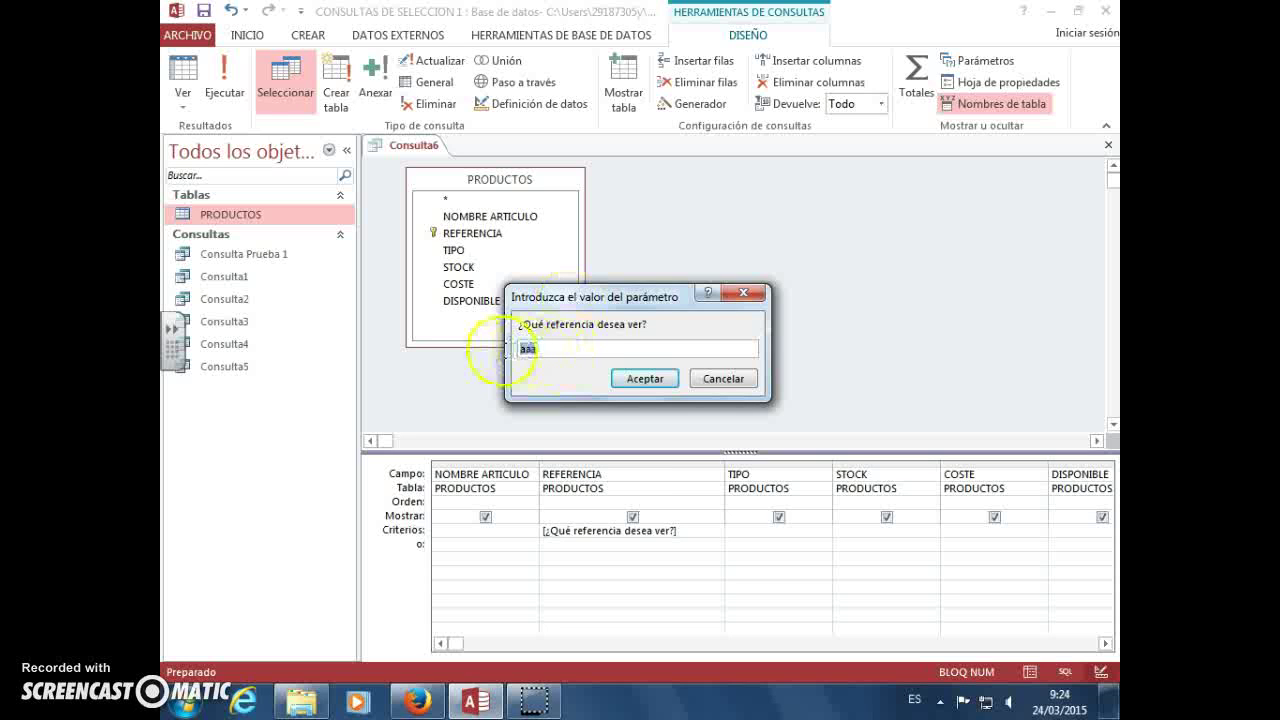
pyautogui.click(547, 353)
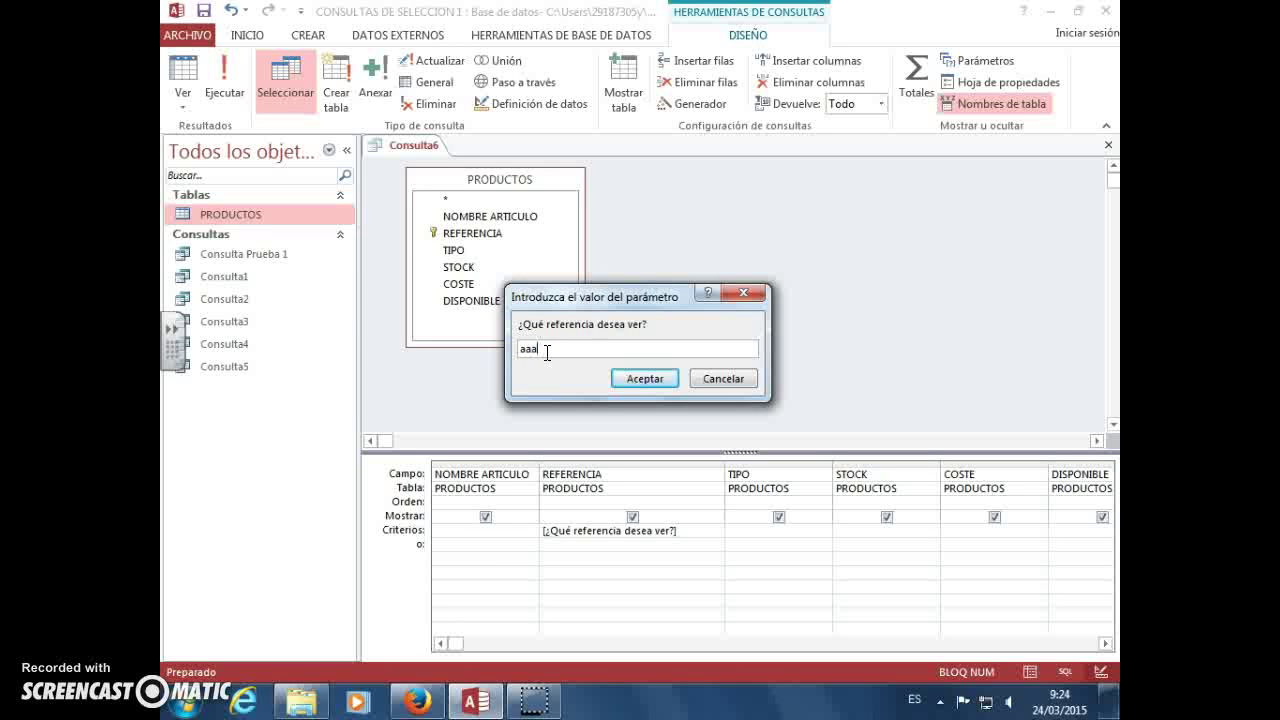
pyautogui.click(551, 350)
pyautogui.click(522, 354)
pyautogui.click(645, 379)
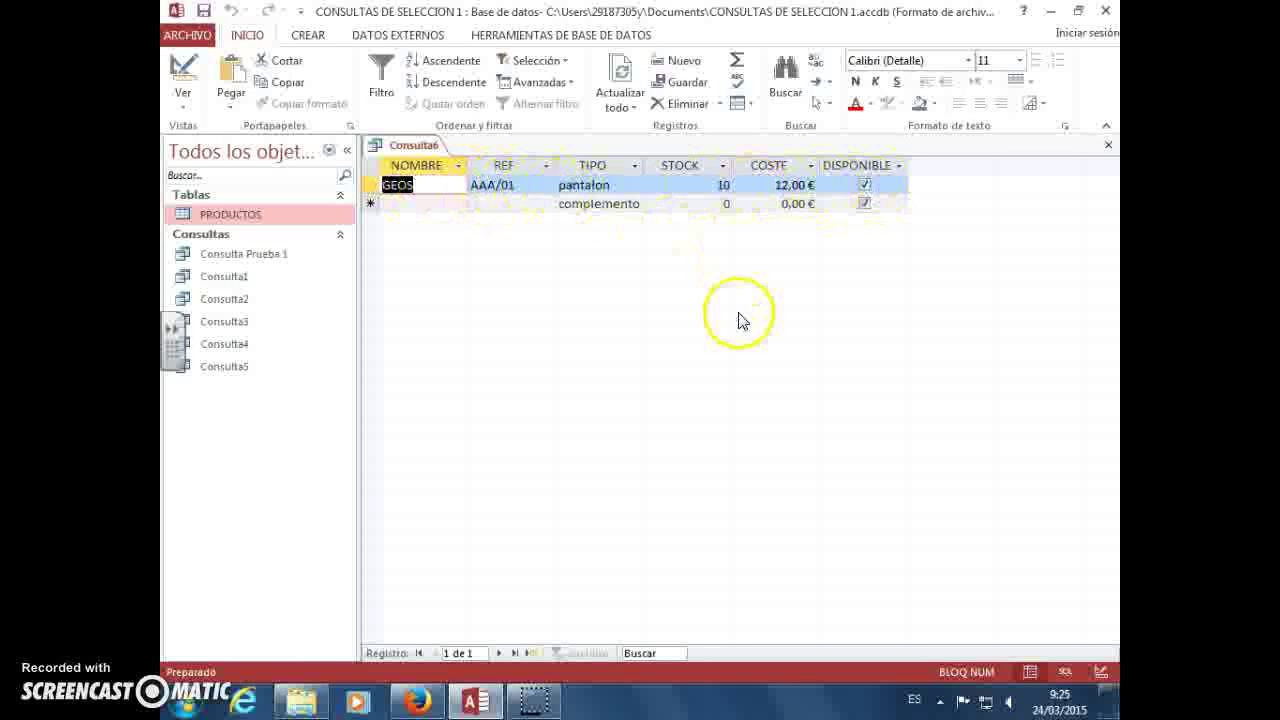
# Step: Return the query to Design view and place the cursor in the TIPO criteria cell
pyautogui.rightClick(423, 153)
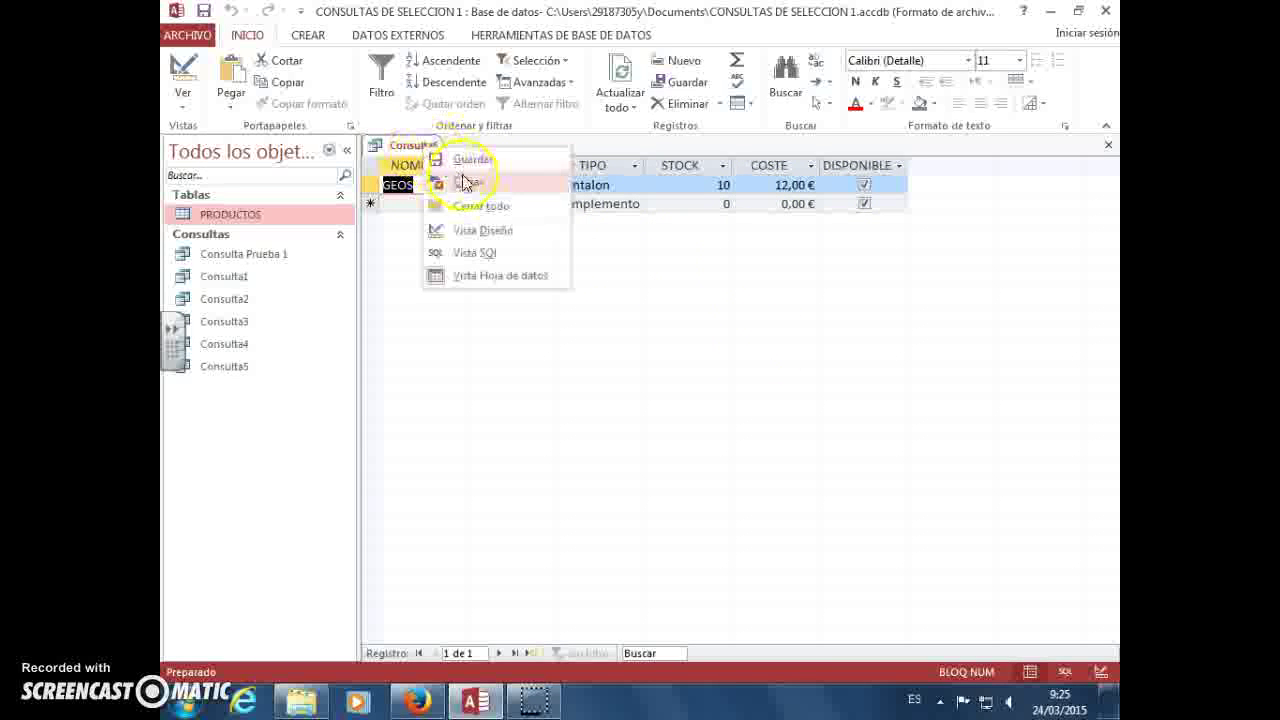
pyautogui.click(451, 229)
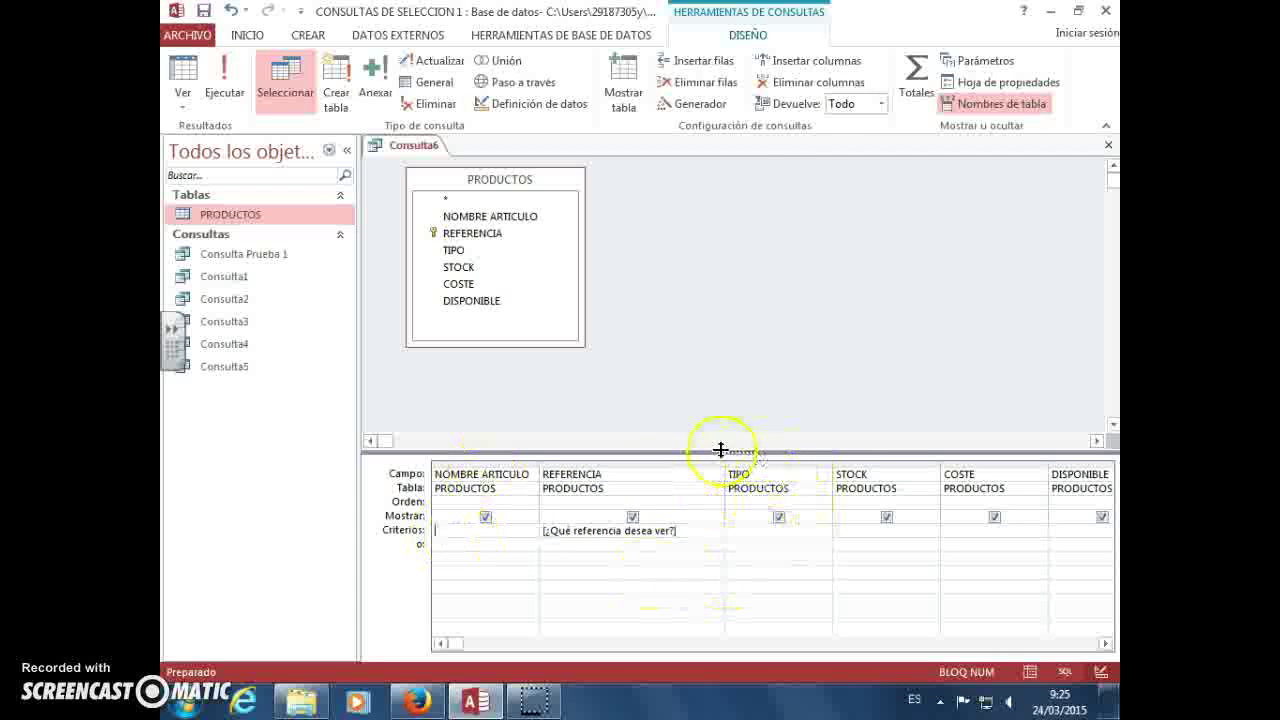
pyautogui.click(744, 532)
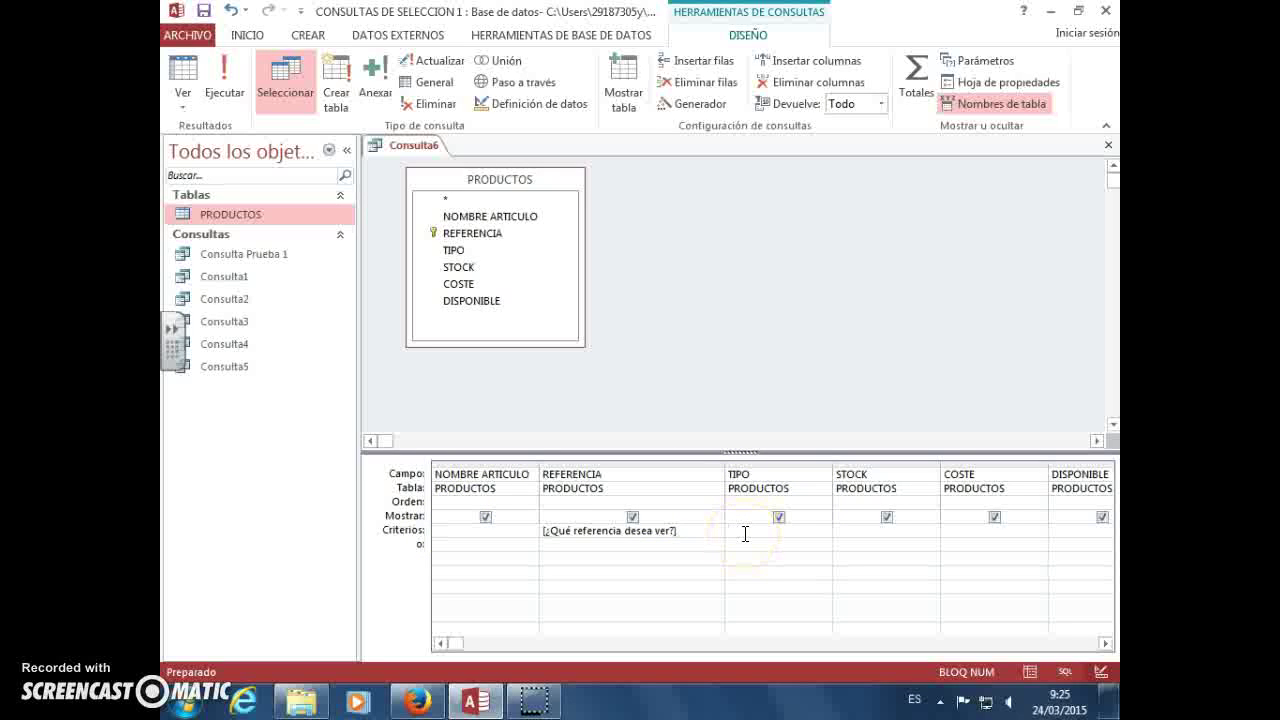
# Step: Save the query as Consulta6 and close it
pyautogui.rightClick(427, 146)
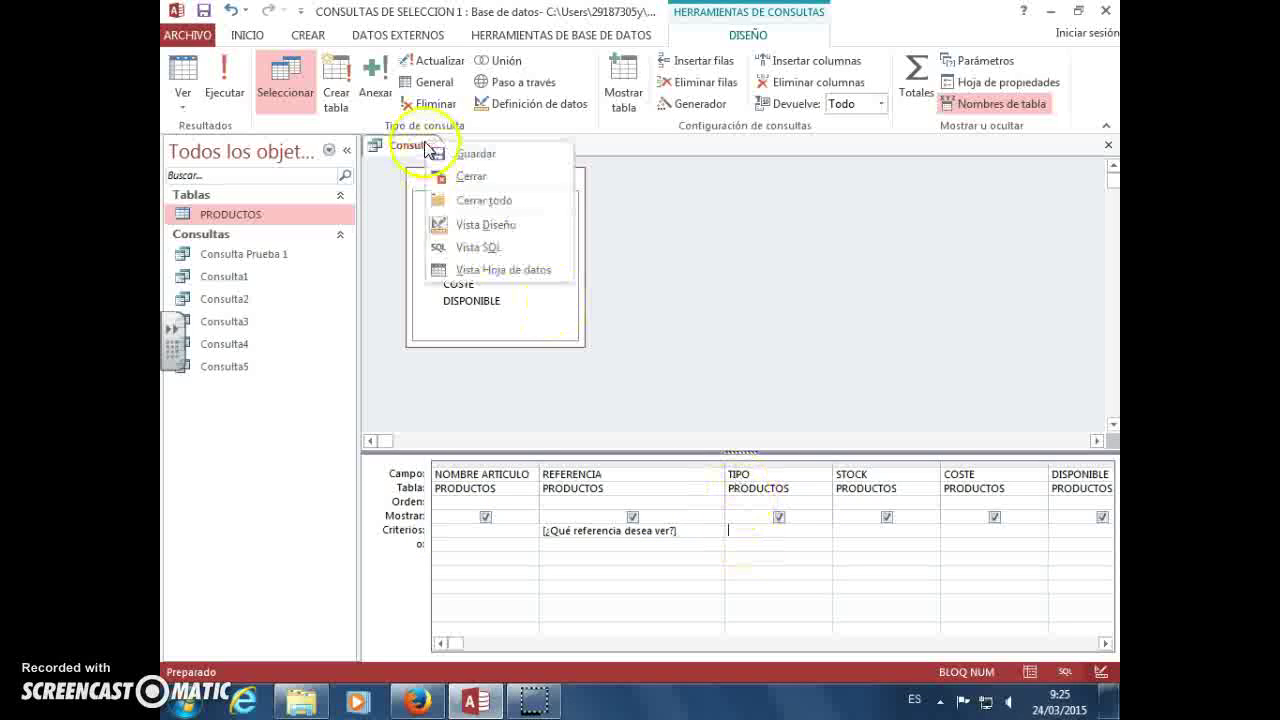
pyautogui.click(445, 153)
pyautogui.click(642, 279)
pyautogui.rightClick(426, 148)
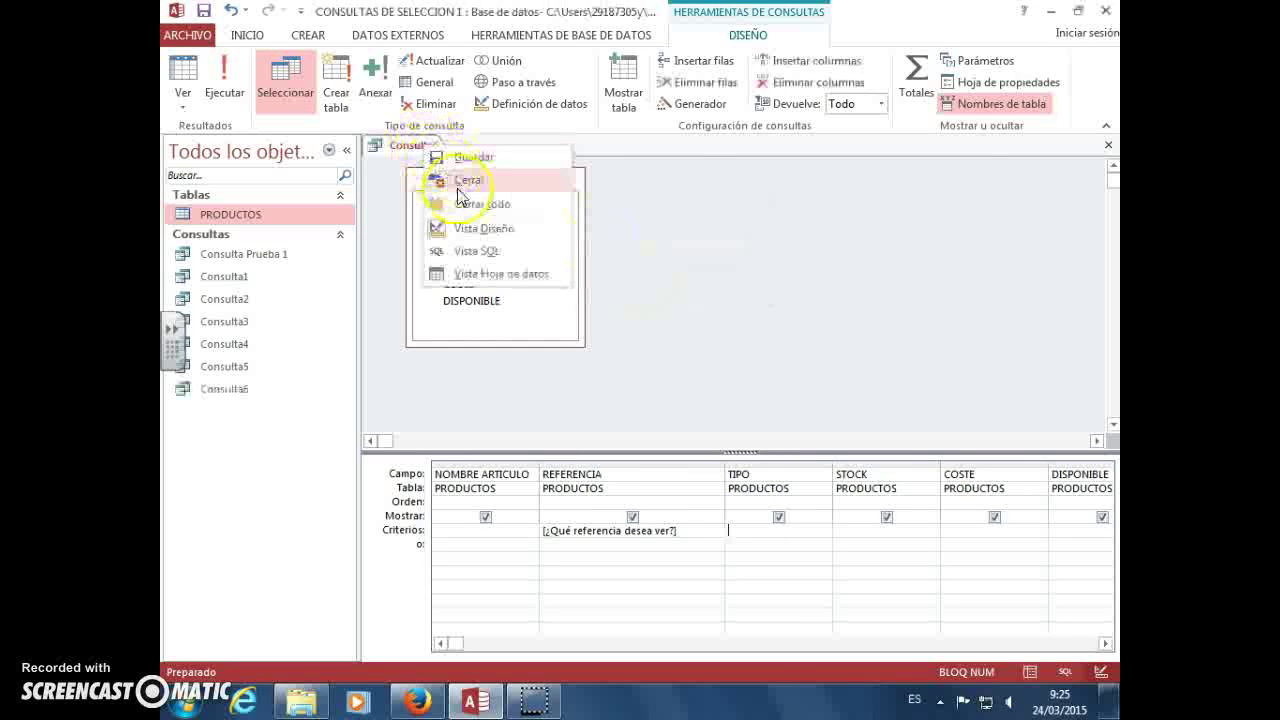
pyautogui.click(450, 182)
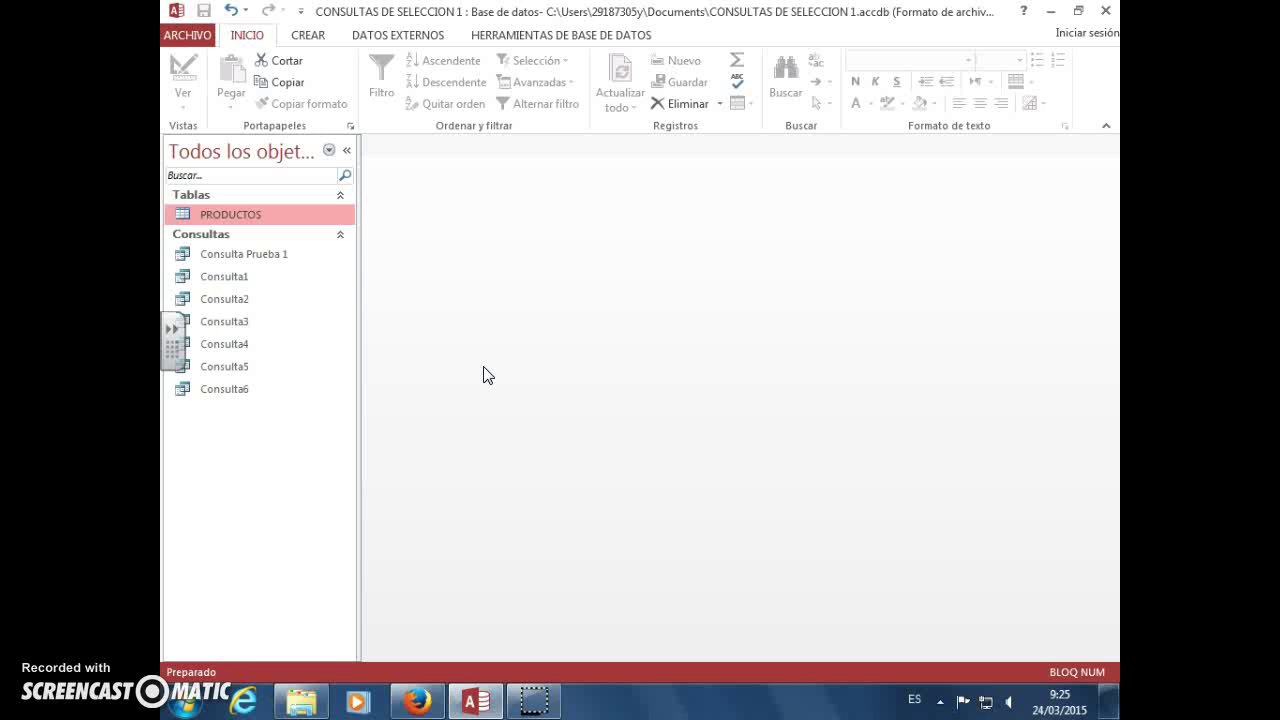
# Step: Create another query in Design view with the PRODUCTOS table and enlarge its field list
pyautogui.click(308, 36)
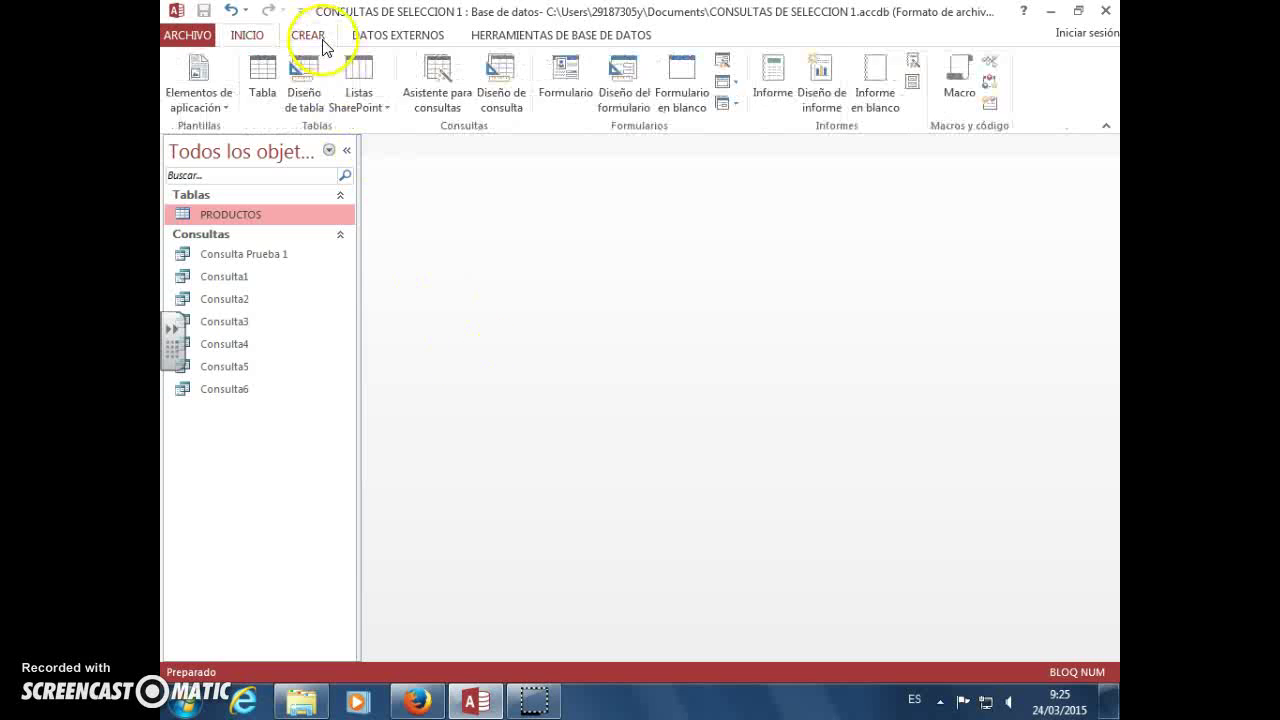
pyautogui.click(510, 100)
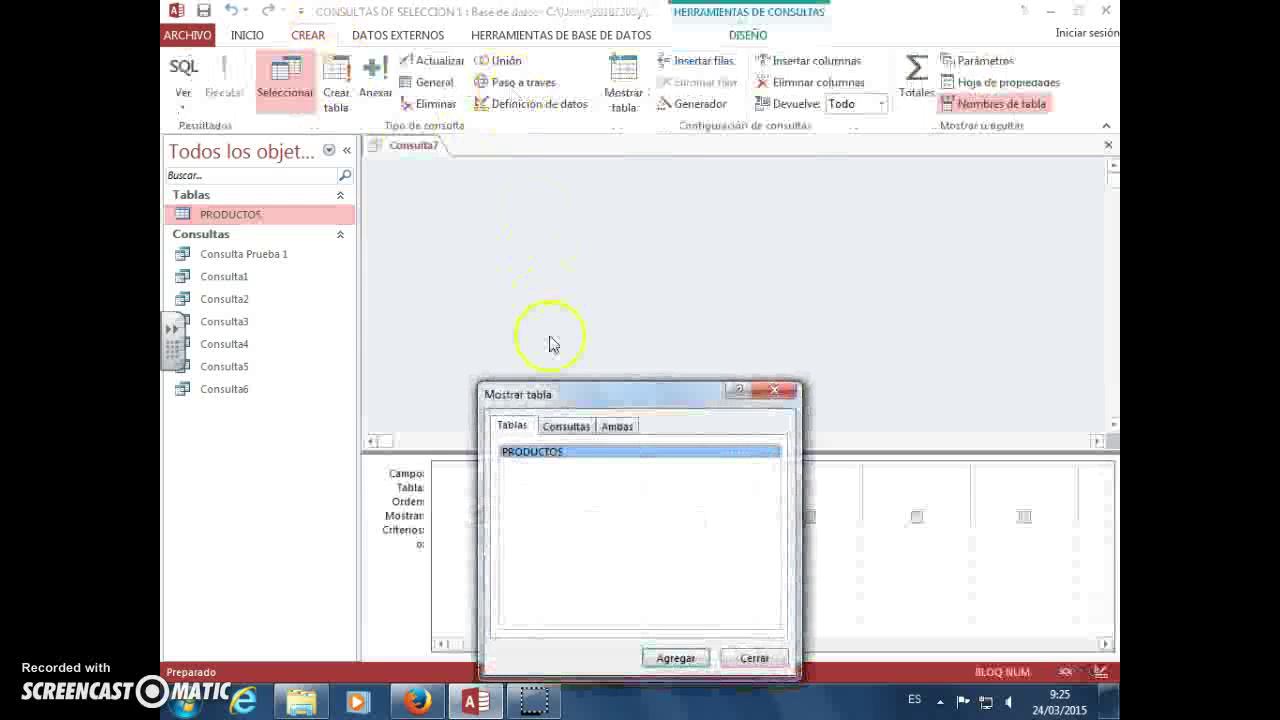
pyautogui.doubleClick(608, 460)
pyautogui.click(775, 390)
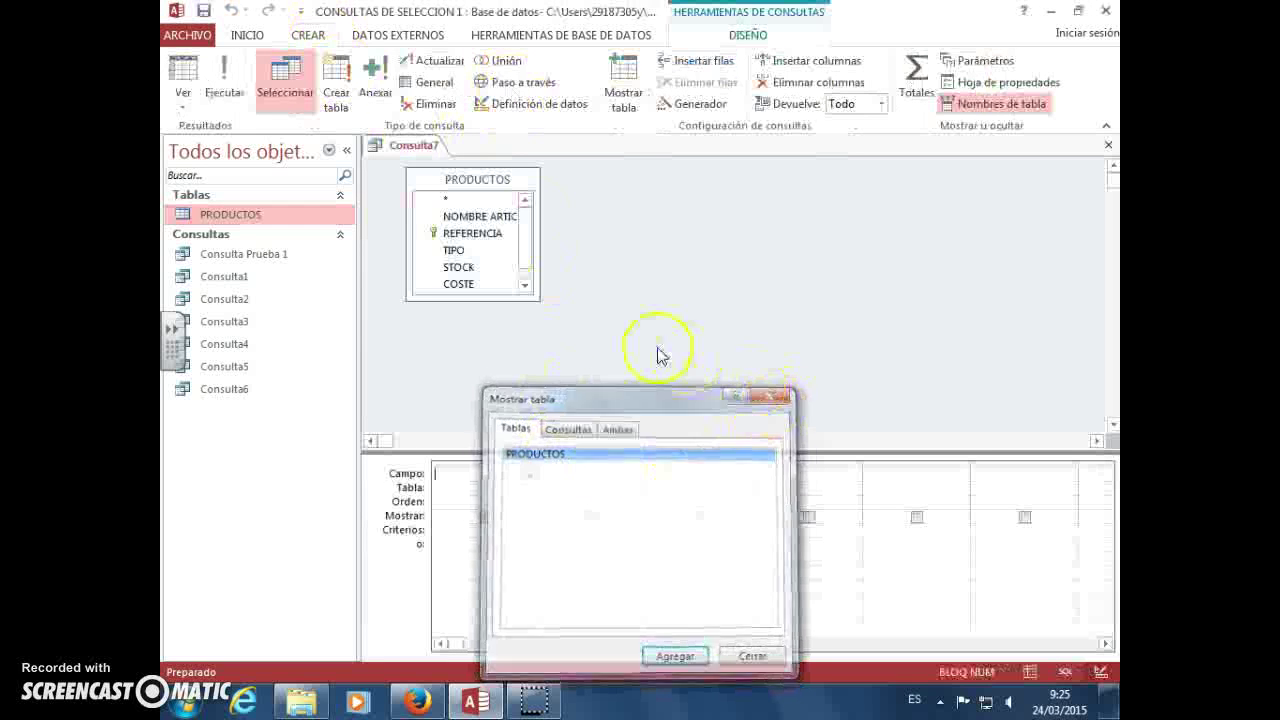
pyautogui.moveTo(538, 298); pyautogui.dragTo(596, 359)
# Step: Add the fields NOMBRE ARTICULO, TIPO and DISPONIBLE to the grid and exclude DISPONIBLE from the displayed results
pyautogui.doubleClick(555, 218)
pyautogui.click(482, 255)
pyautogui.doubleClick(482, 252)
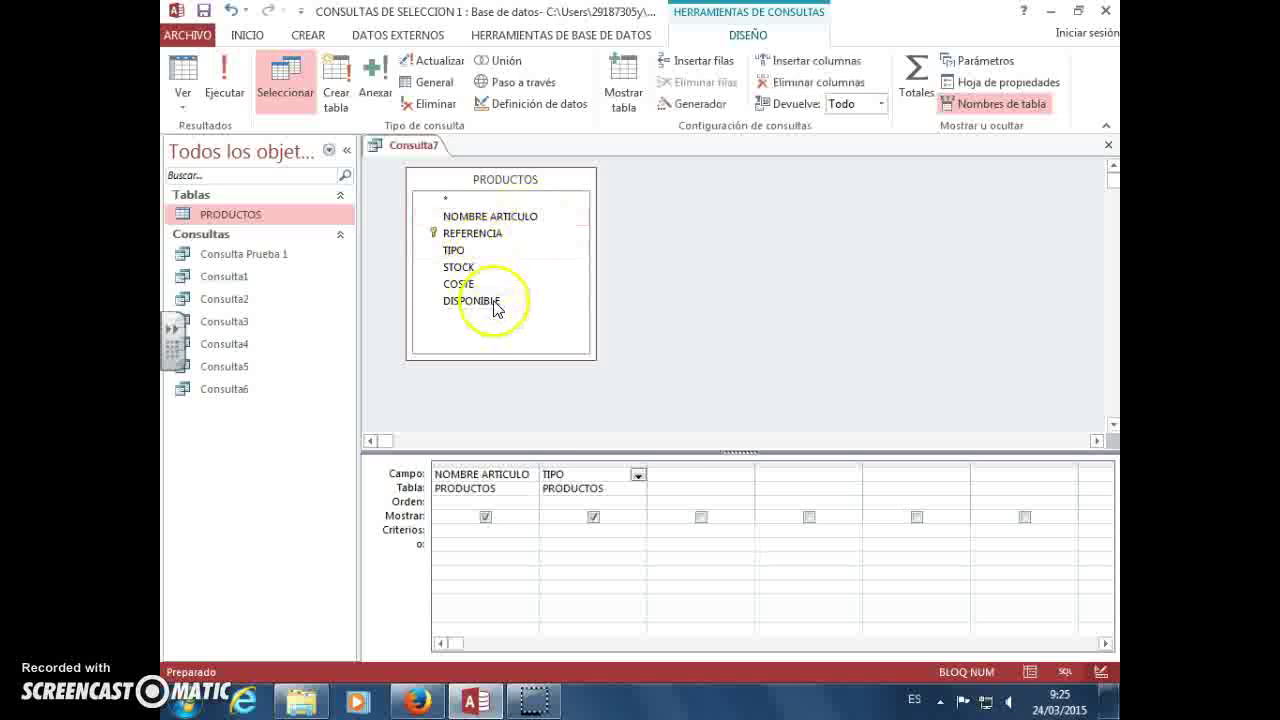
pyautogui.doubleClick(490, 300)
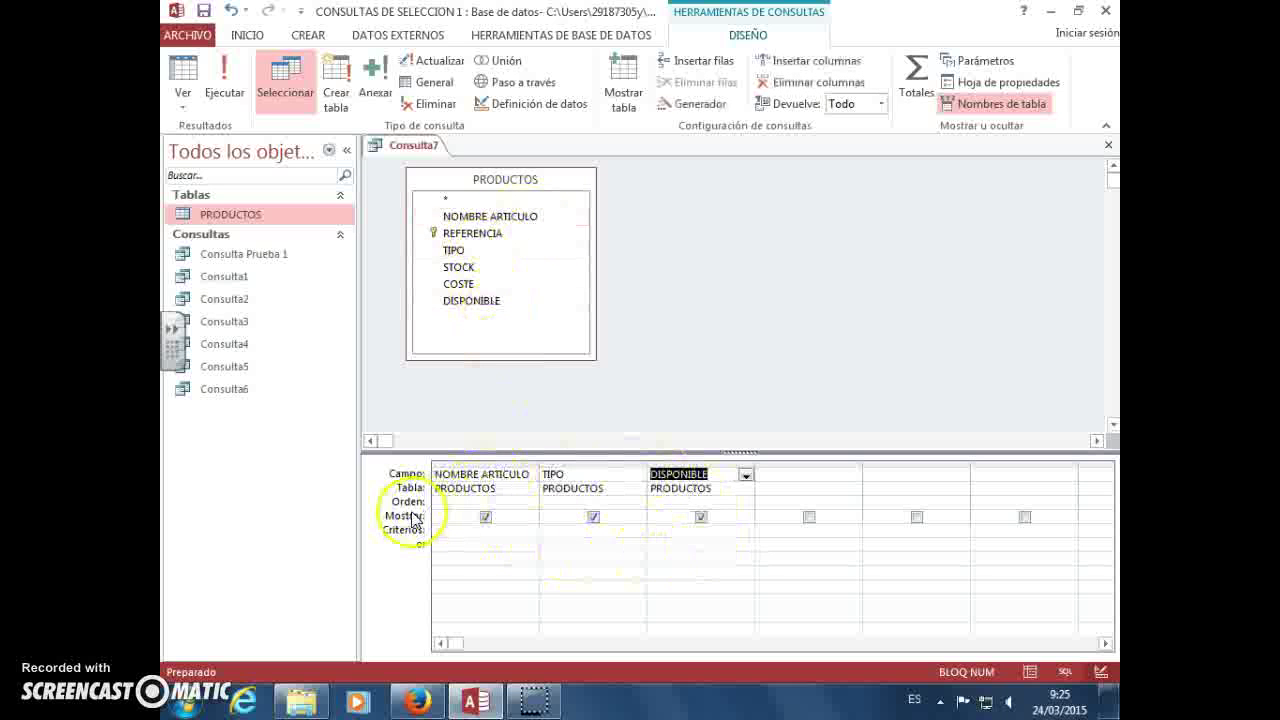
pyautogui.click(701, 517)
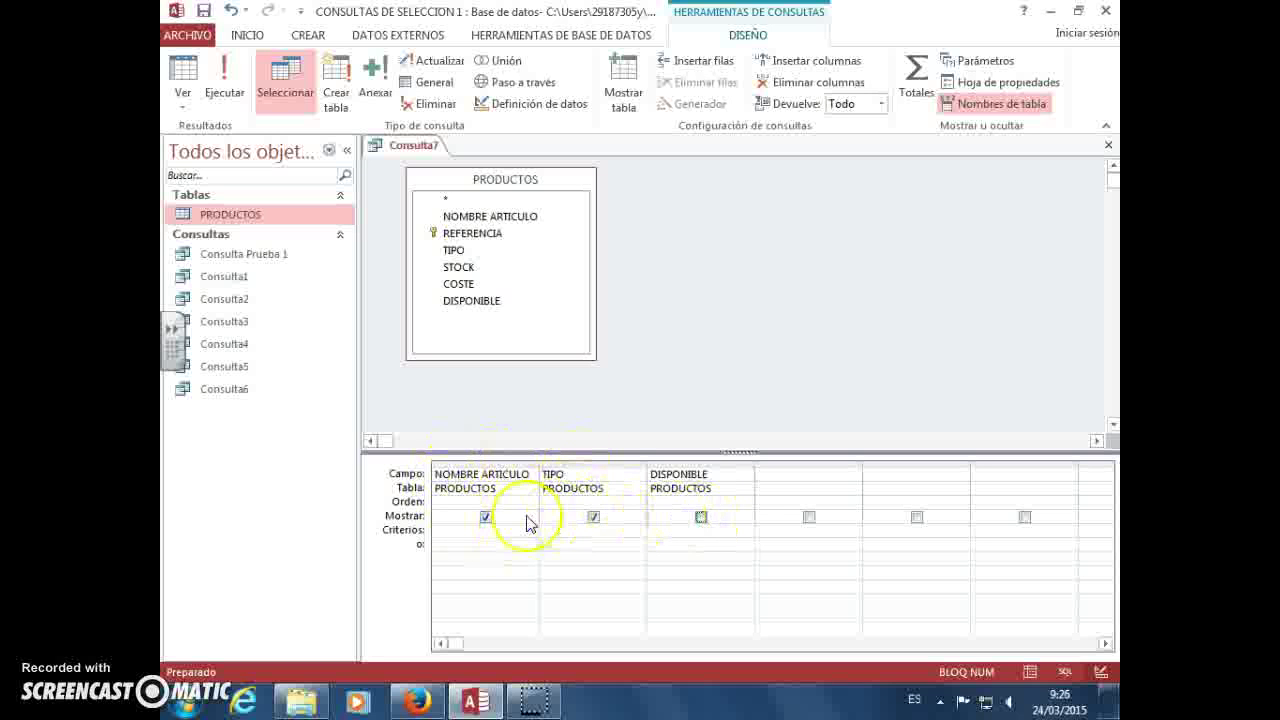
# Step: Enter No as the criterion for the DISPONIBLE field in the query grid
pyautogui.click(675, 532)
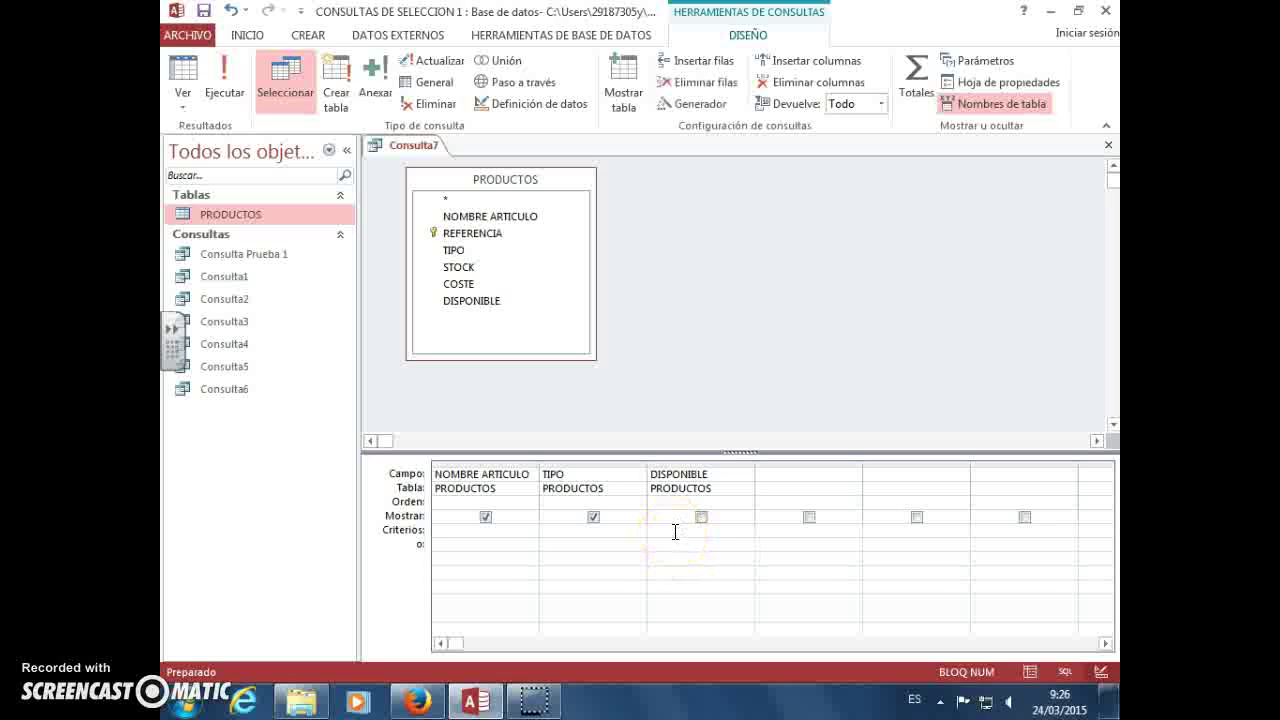
pyautogui.click(670, 527)
pyautogui.write('No')
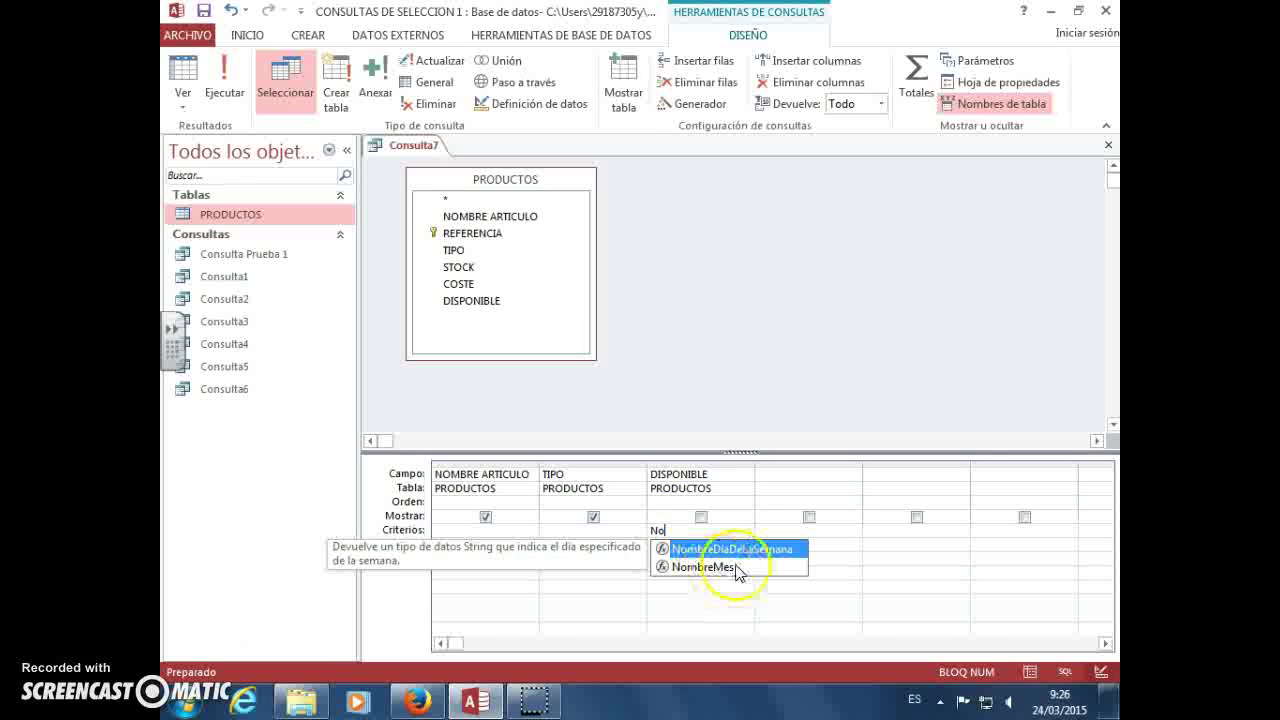
pyautogui.click(687, 533)
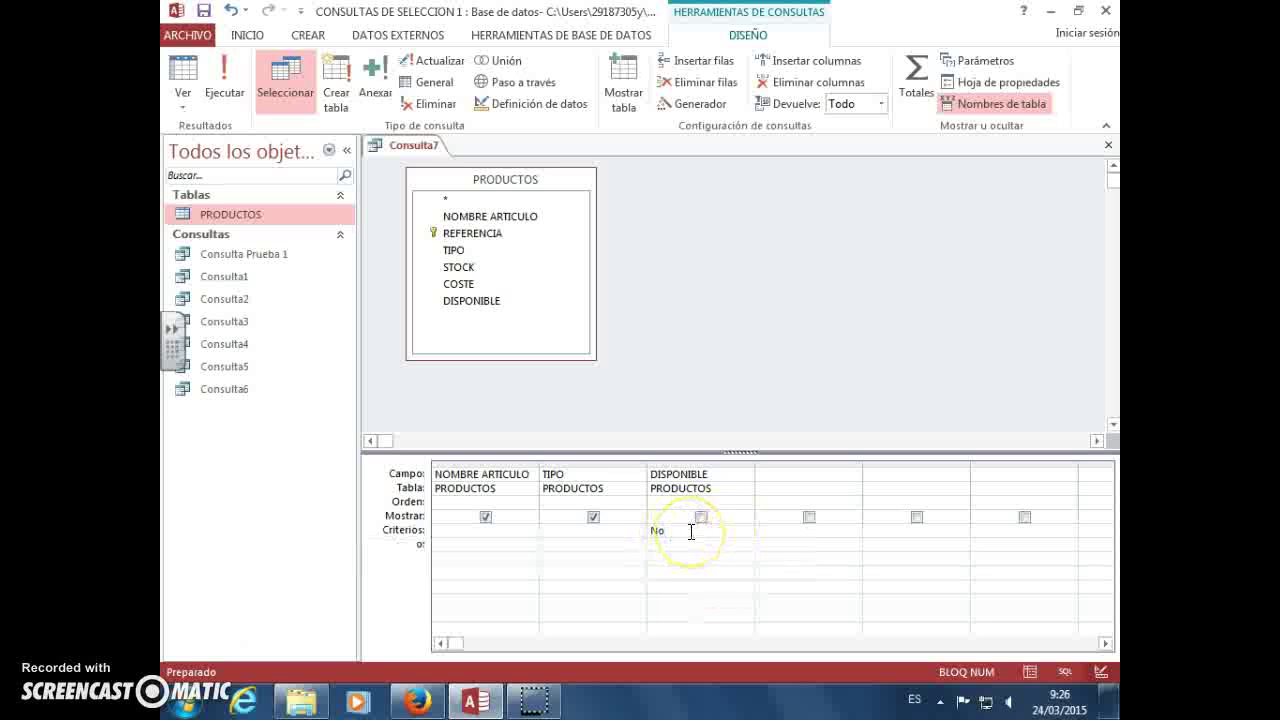
pyautogui.click(665, 545)
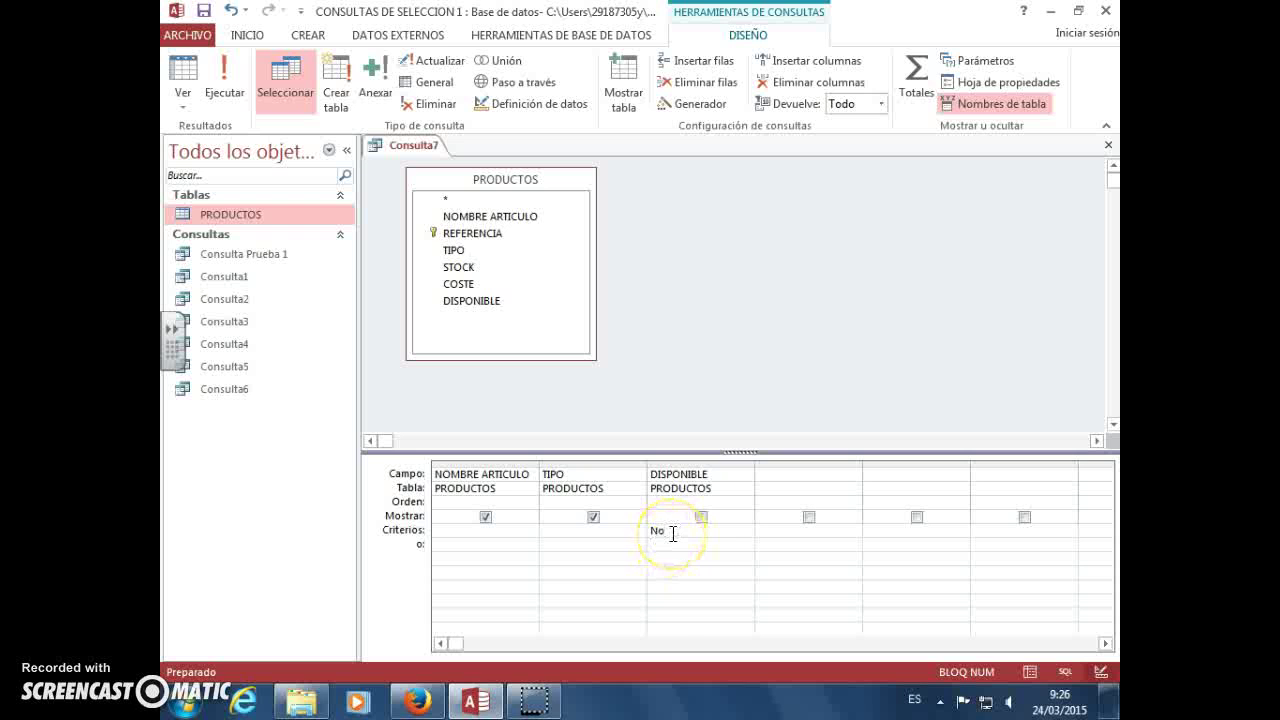
# Step: Replace the DISPONIBLE criterion with Falso
pyautogui.click(648, 531)
pyautogui.write('Falso')
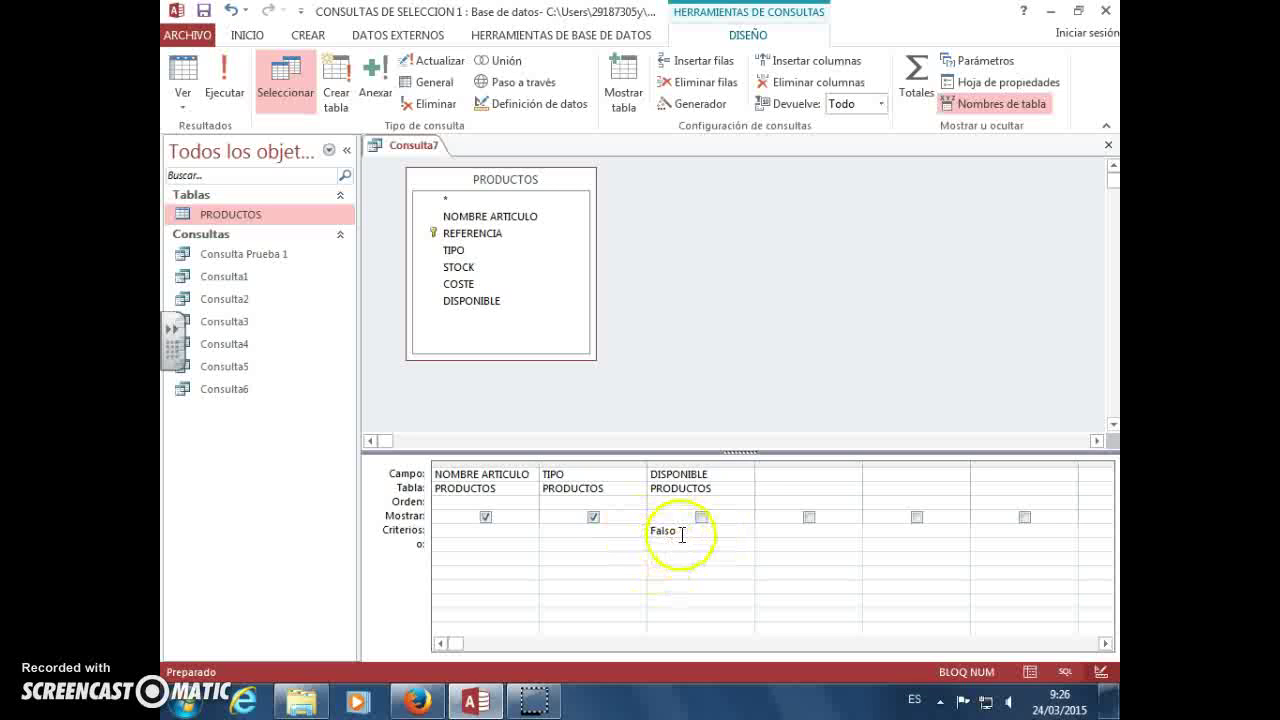
pyautogui.doubleClick(661, 531)
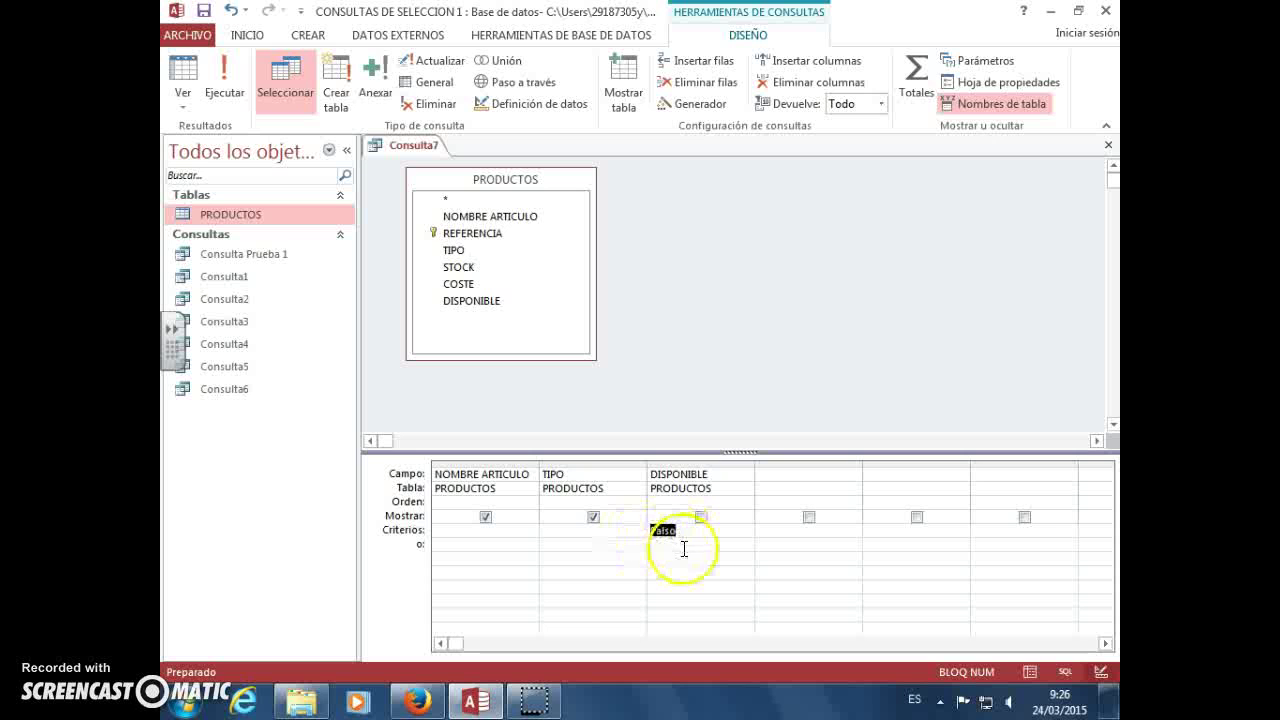
pyautogui.hotkey('ctrl', 'z')
# Step: Change the DISPONIBLE criterion back to No and run the query
pyautogui.doubleClick(672, 532)
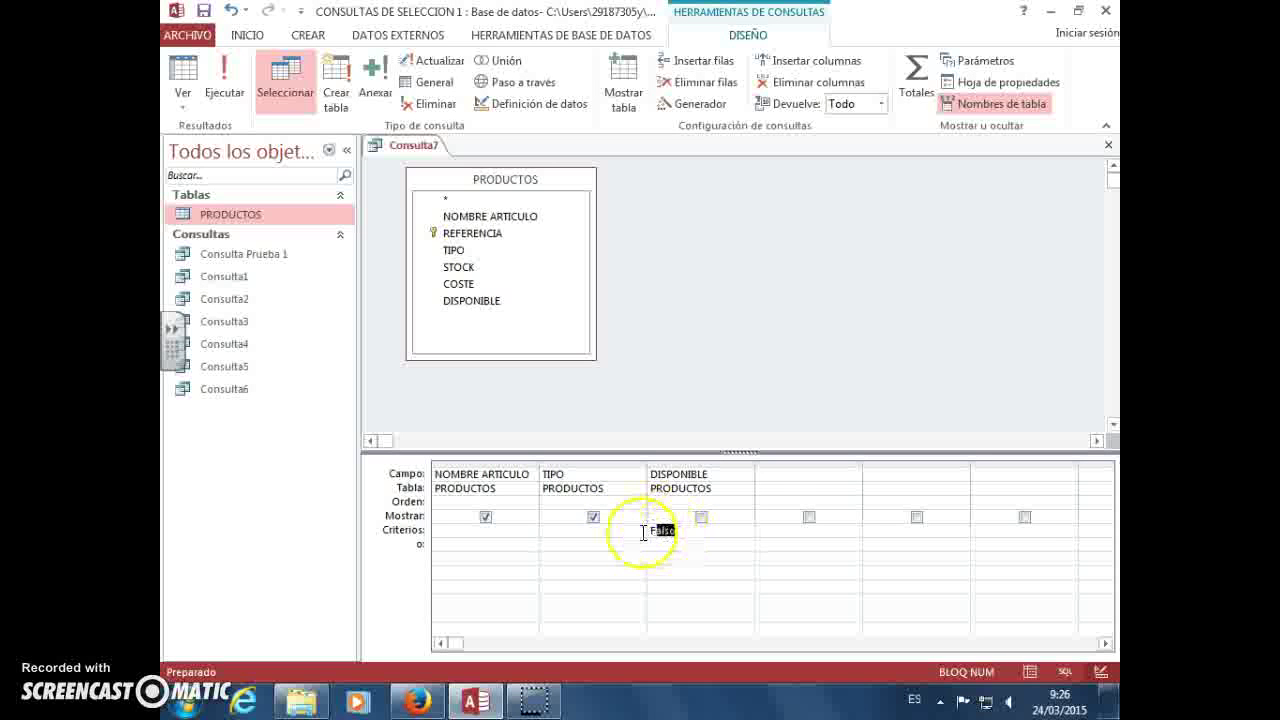
pyautogui.write('No')
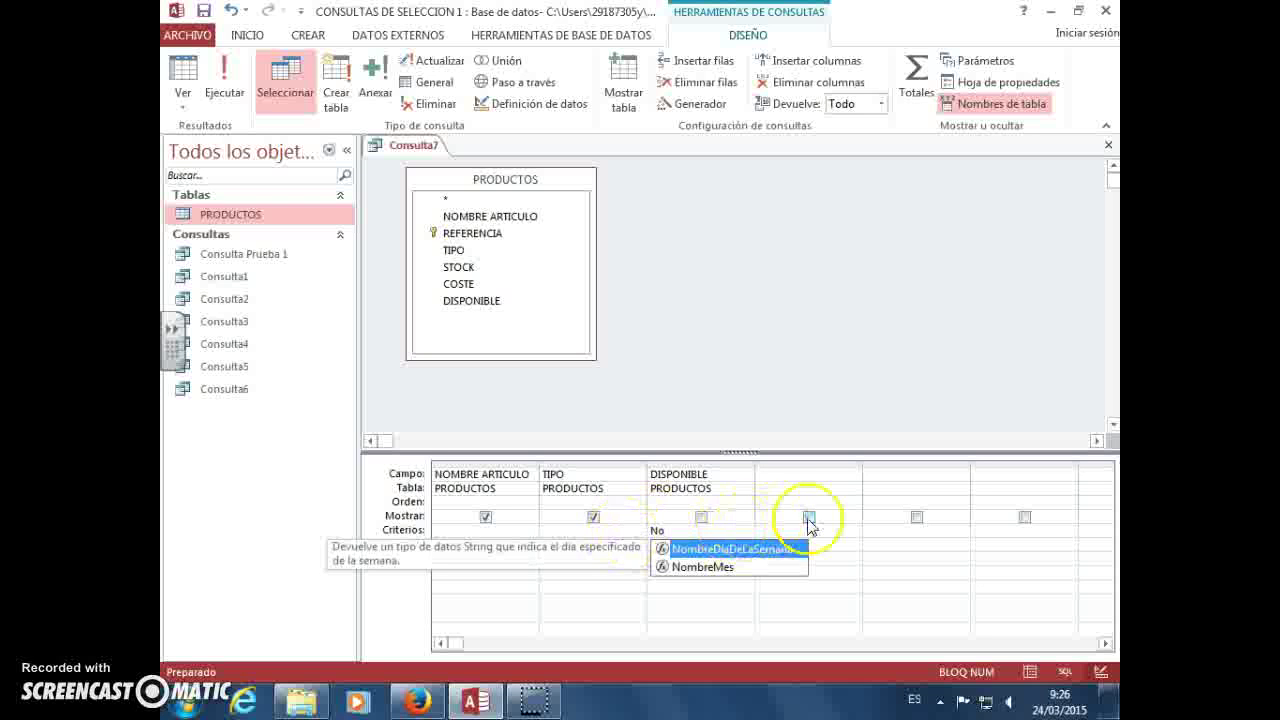
pyautogui.click(794, 490)
pyautogui.click(668, 532)
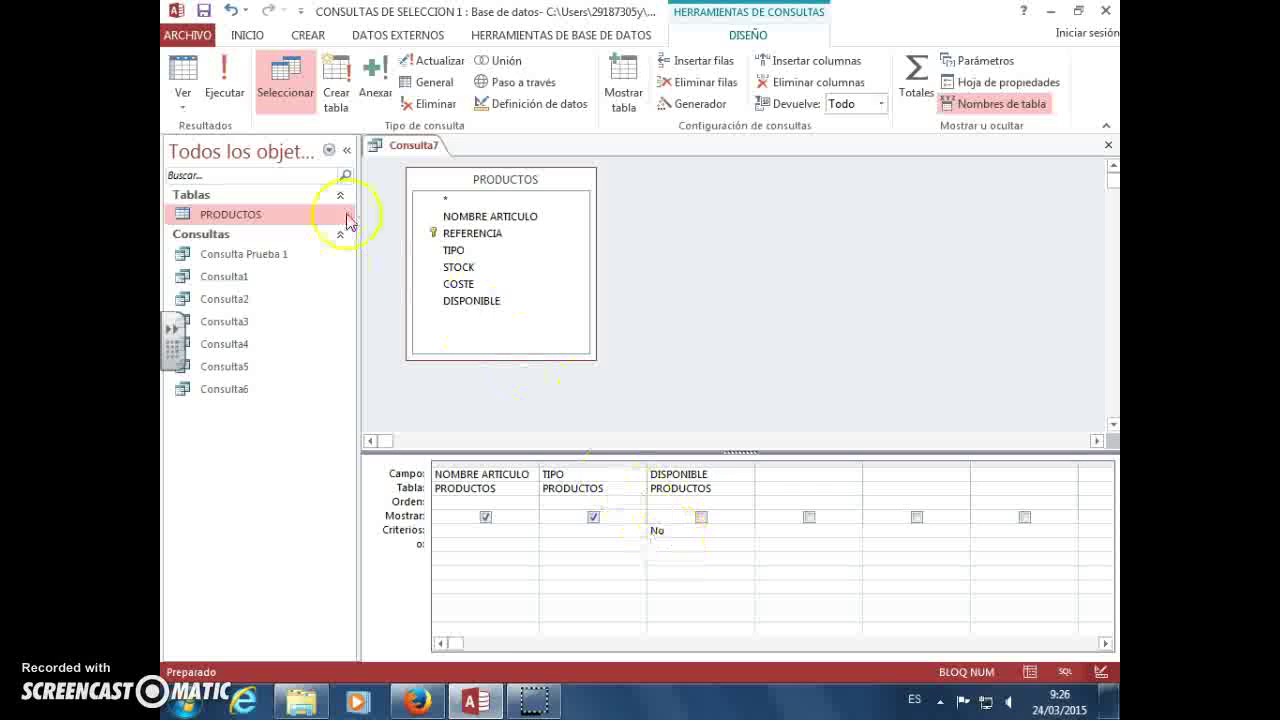
pyautogui.click(224, 96)
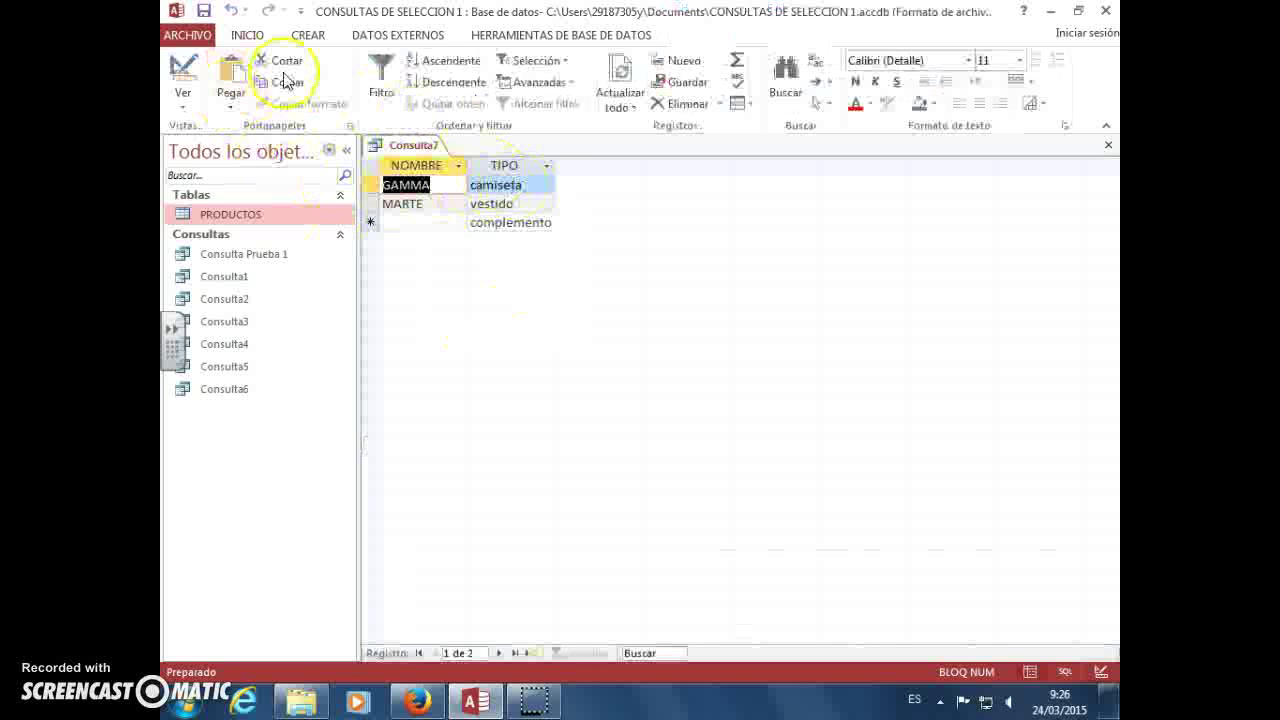
# Step: Return the query to Design view, set the DISPONIBLE criterion to 0 (Falso) and run the query
pyautogui.click(181, 70)
pyautogui.doubleClick(655, 531)
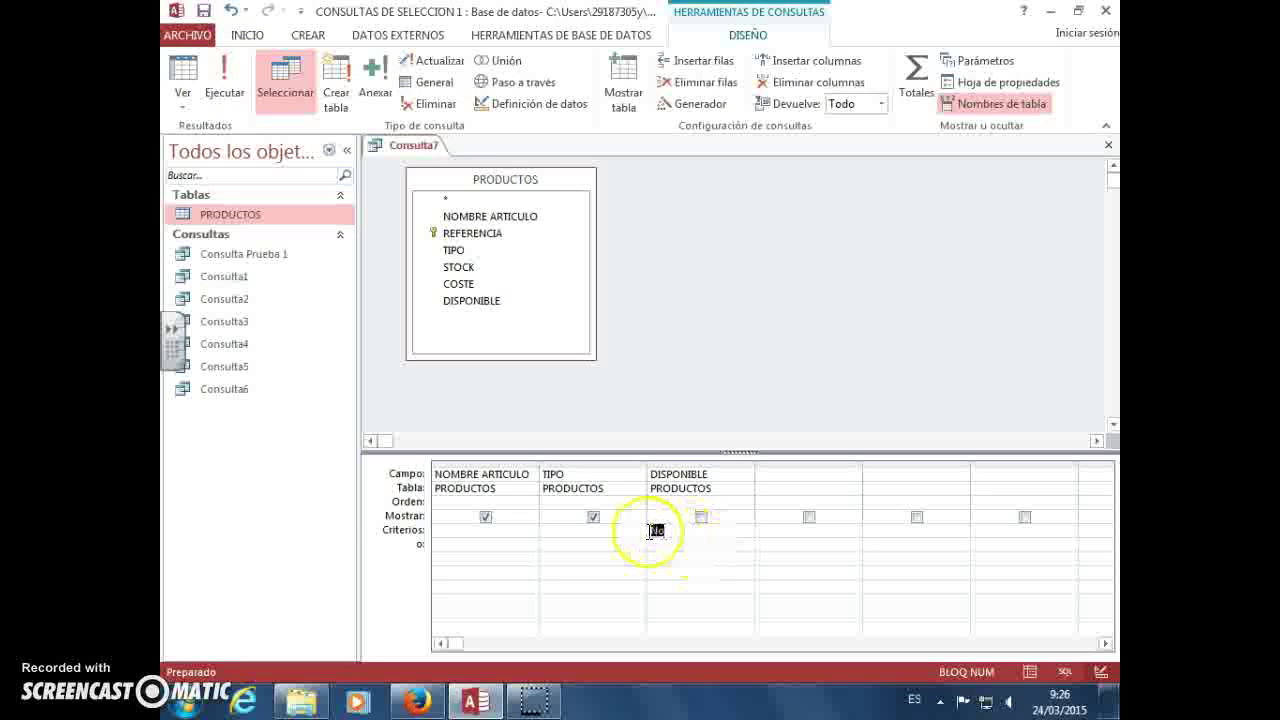
pyautogui.press('BackSpace')
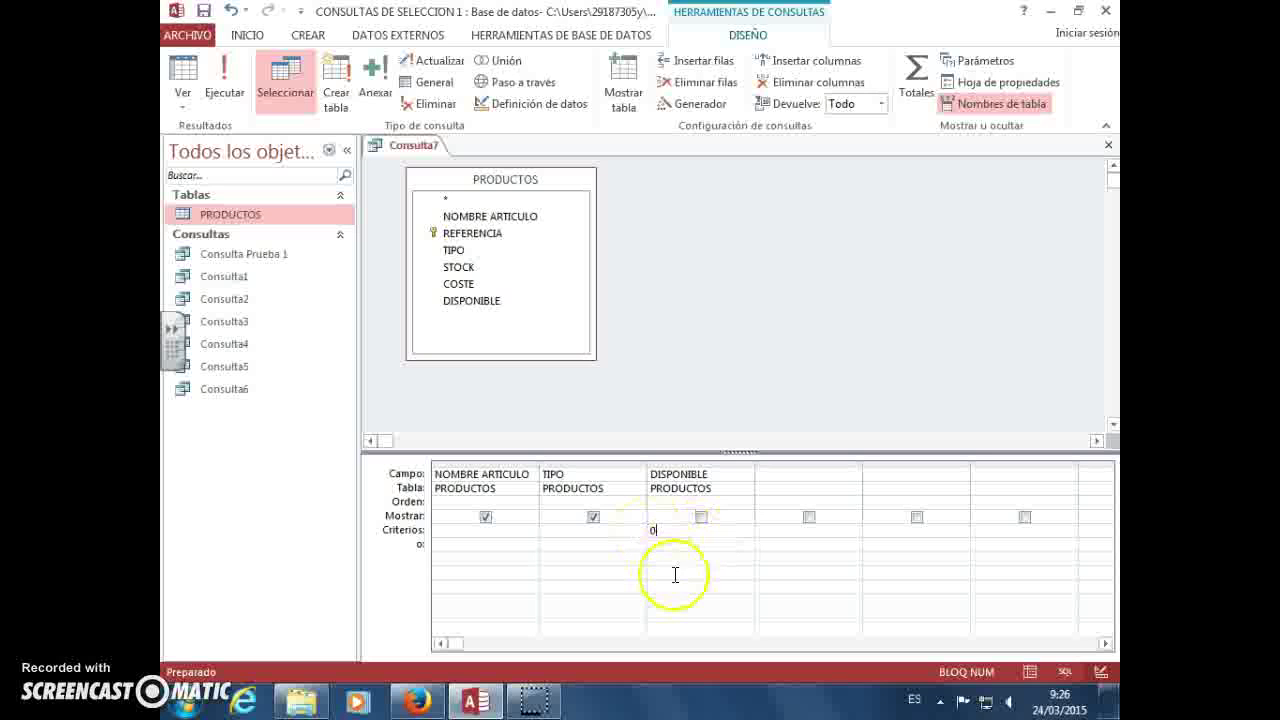
pyautogui.write('Falso')
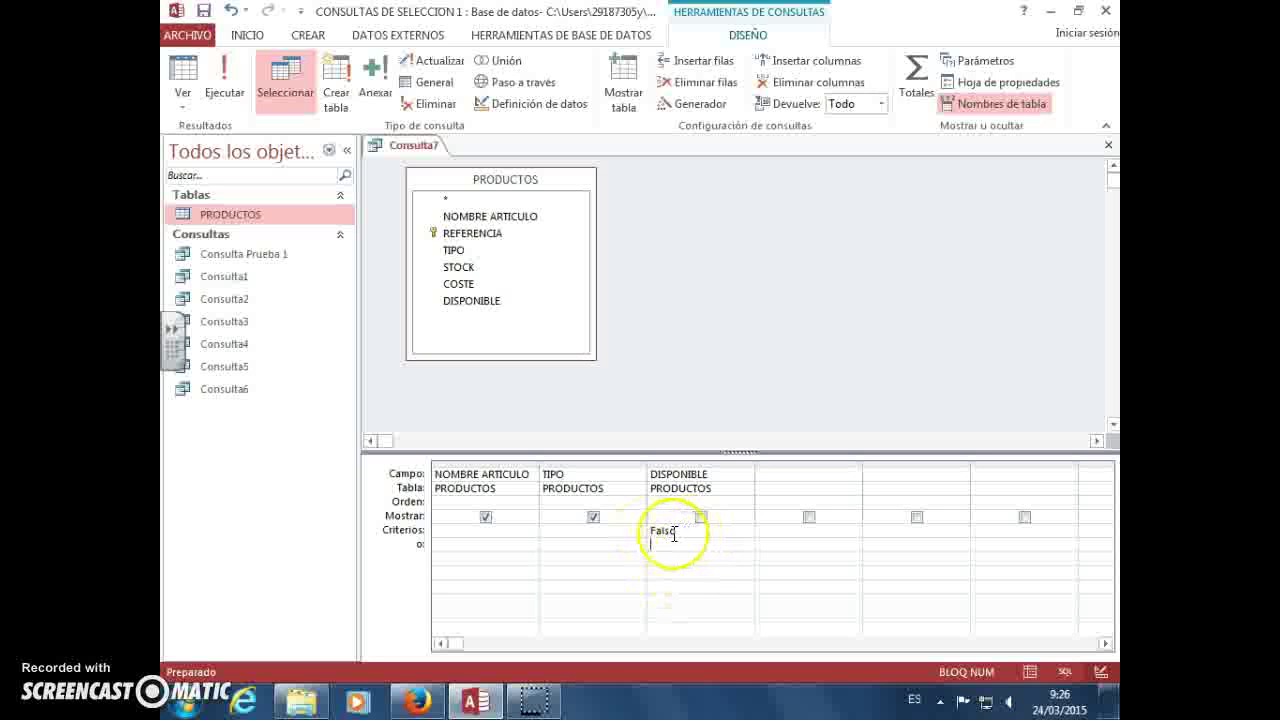
pyautogui.click(671, 545)
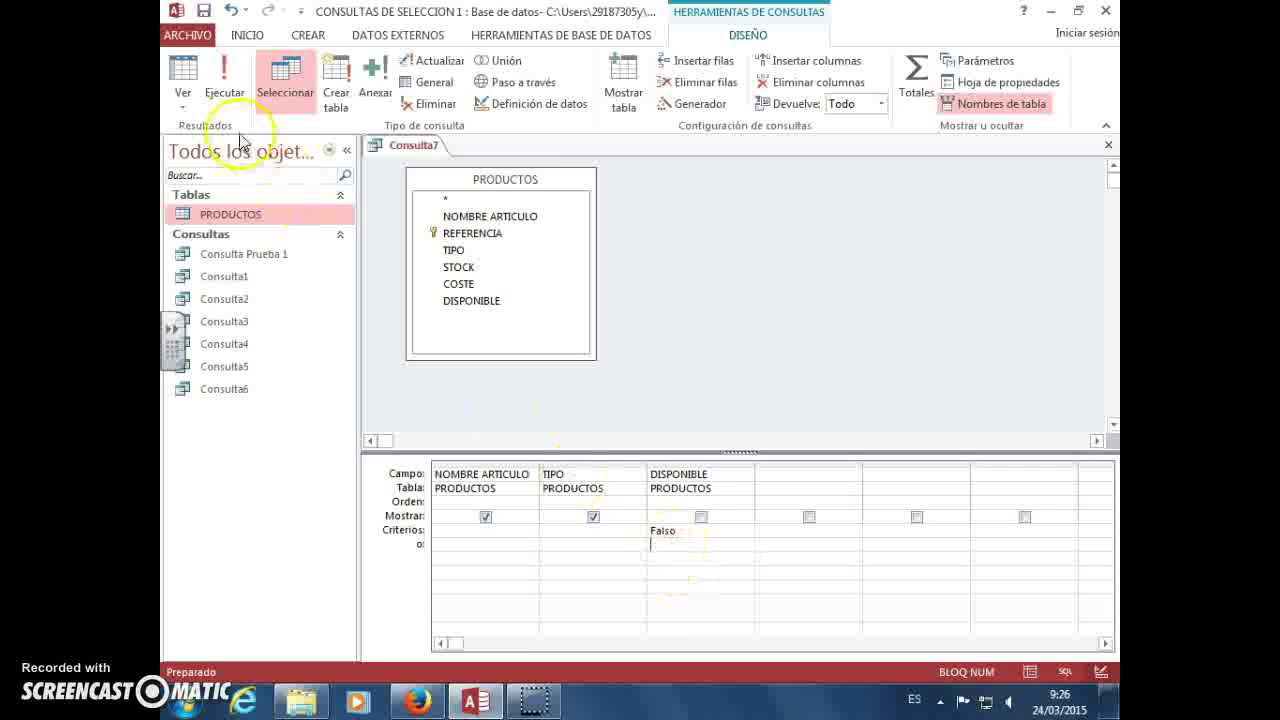
pyautogui.click(224, 80)
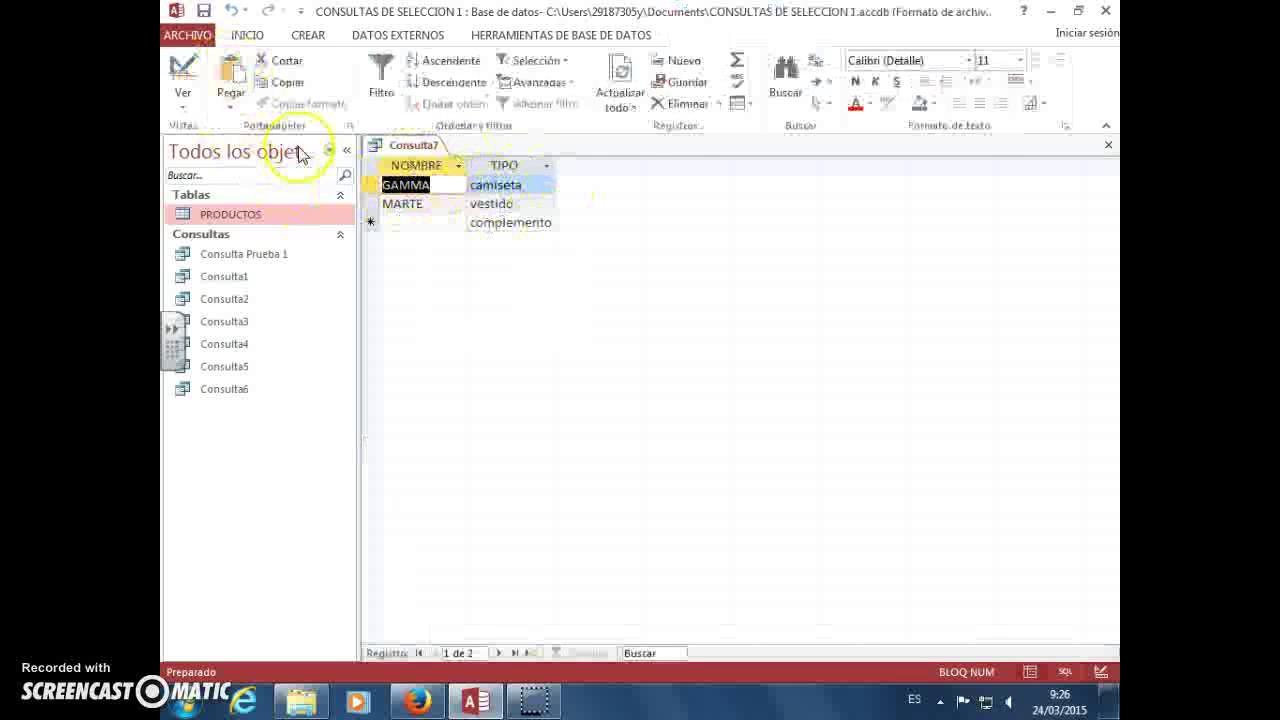
# Step: Save the query as Consulta7 and close it
pyautogui.rightClick(405, 146)
pyautogui.click(450, 160)
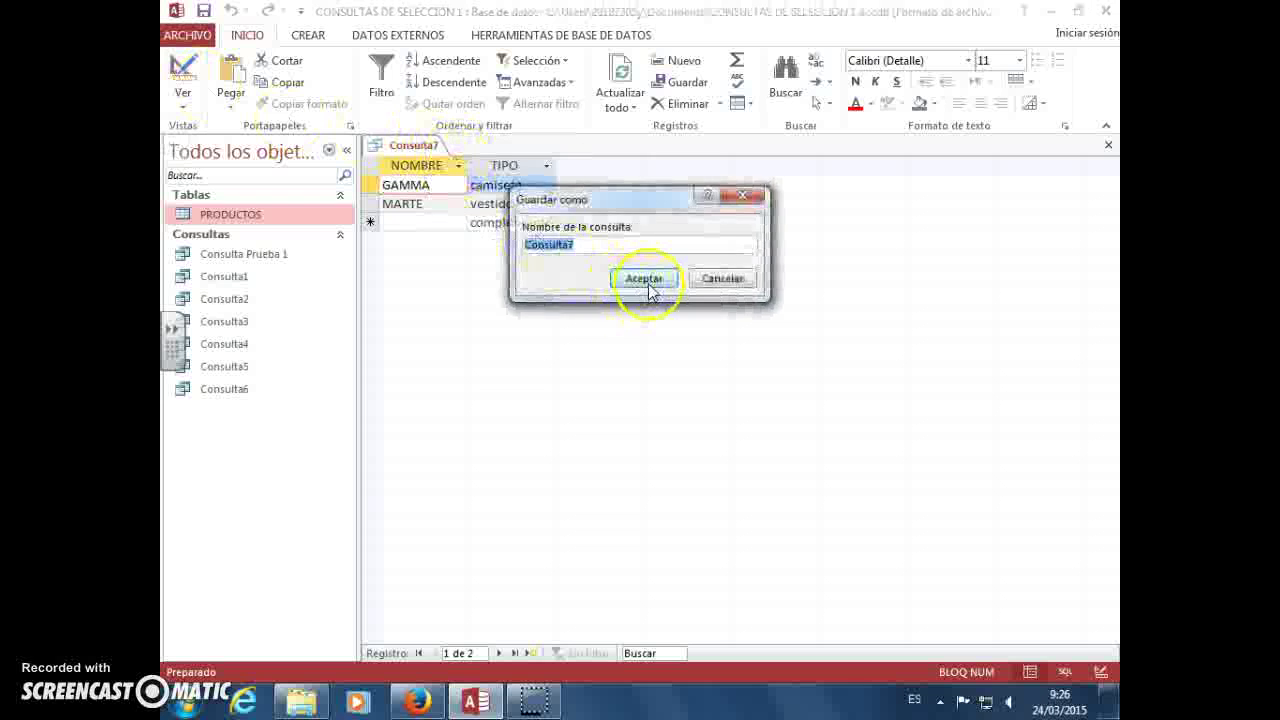
pyautogui.click(648, 282)
pyautogui.rightClick(418, 147)
pyautogui.click(463, 182)
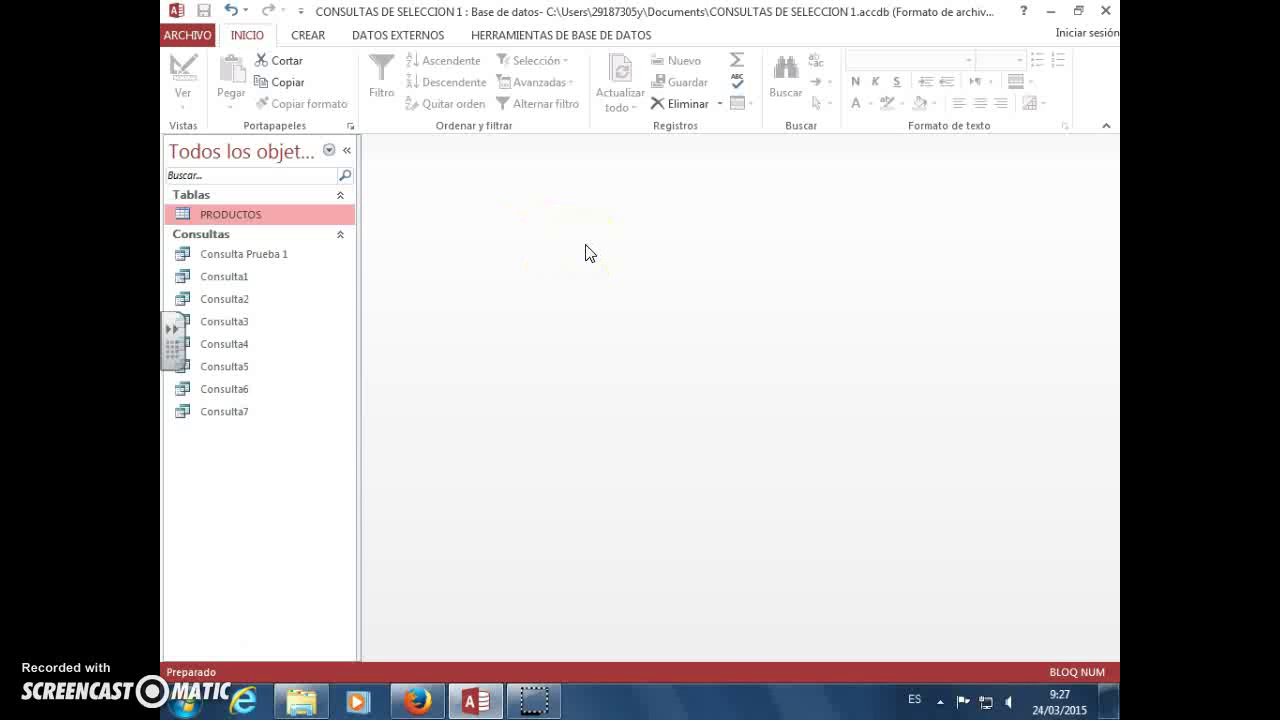
# Step: Create another query in Design view with the PRODUCTOS table and enlarge its field list to show all fields
pyautogui.click(308, 35)
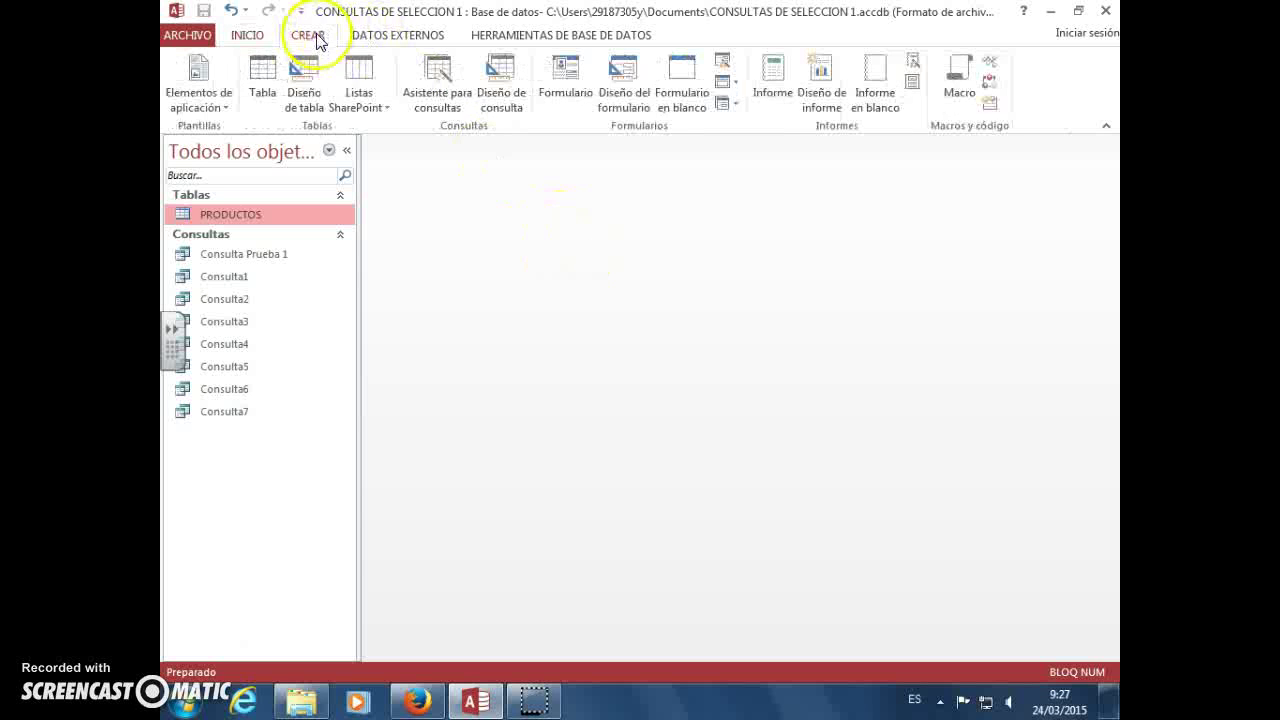
pyautogui.click(505, 95)
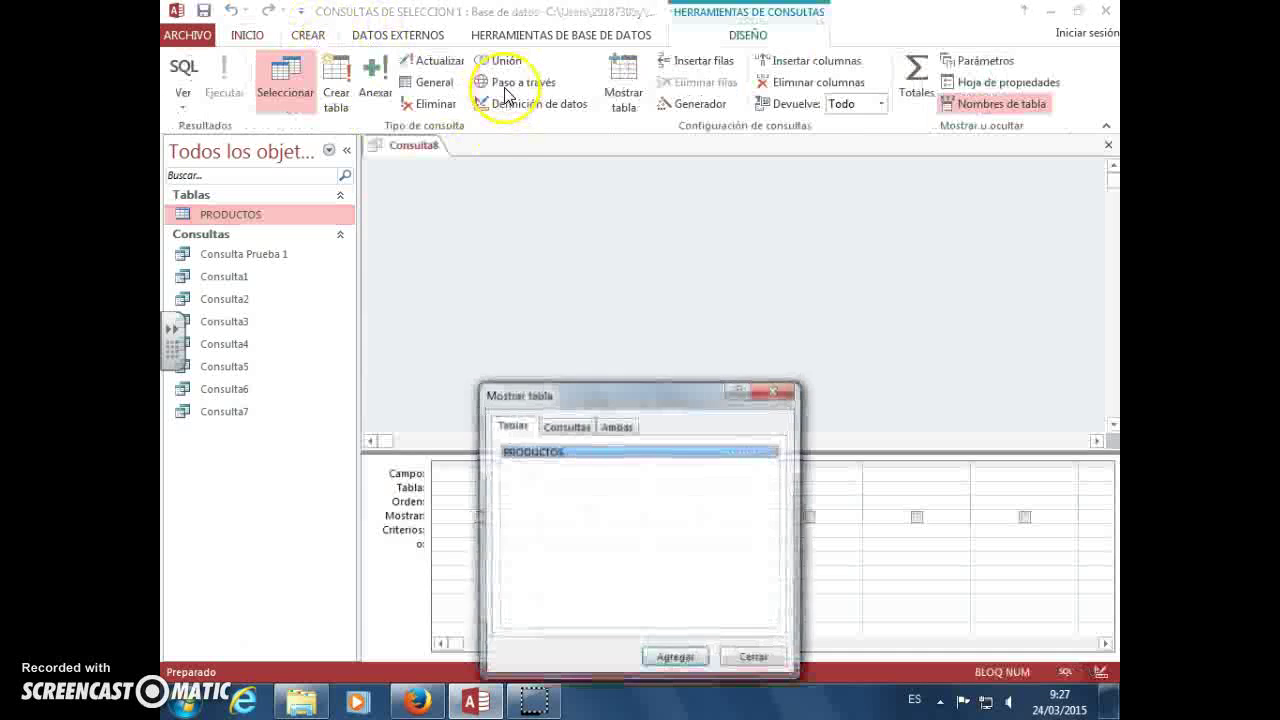
pyautogui.doubleClick(558, 462)
pyautogui.click(754, 658)
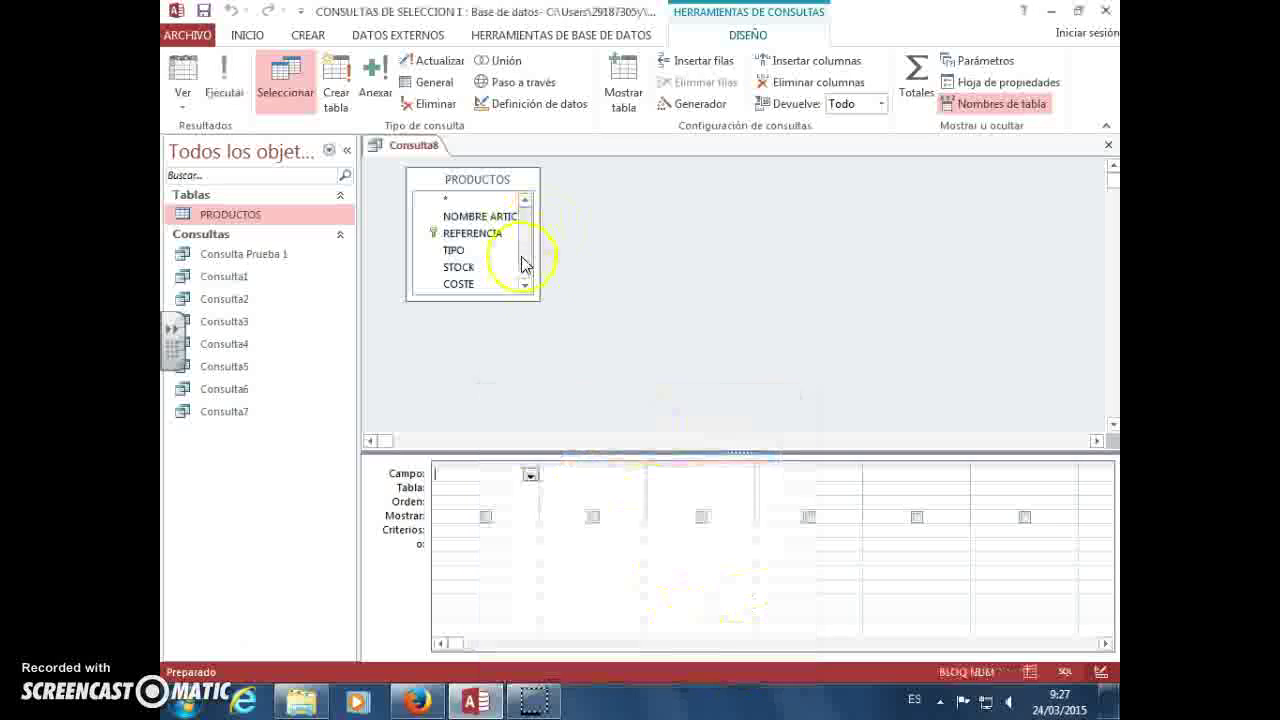
pyautogui.moveTo(533, 292); pyautogui.dragTo(571, 348)
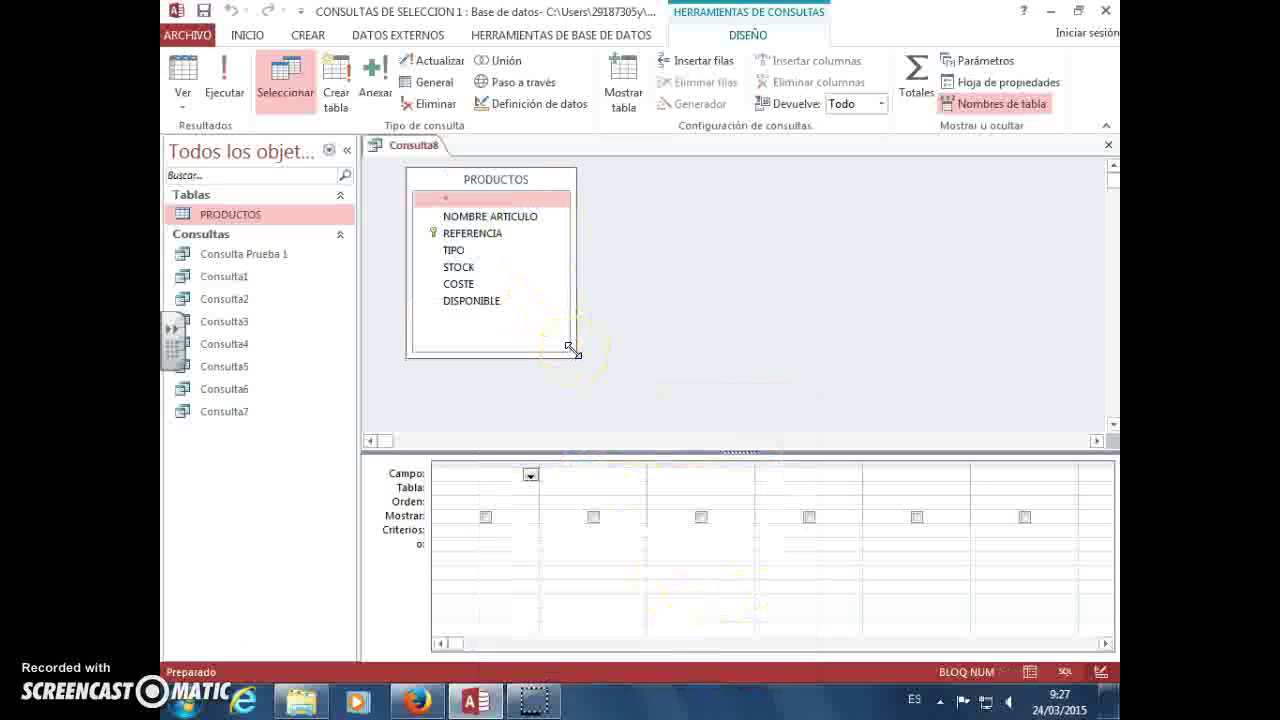
# Step: Add NOMBRE ARTICULO, TIPO, DISPONIBLE and COSTE to the grid, excluding DISPONIBLE and COSTE from the displayed results
pyautogui.doubleClick(495, 217)
pyautogui.doubleClick(483, 251)
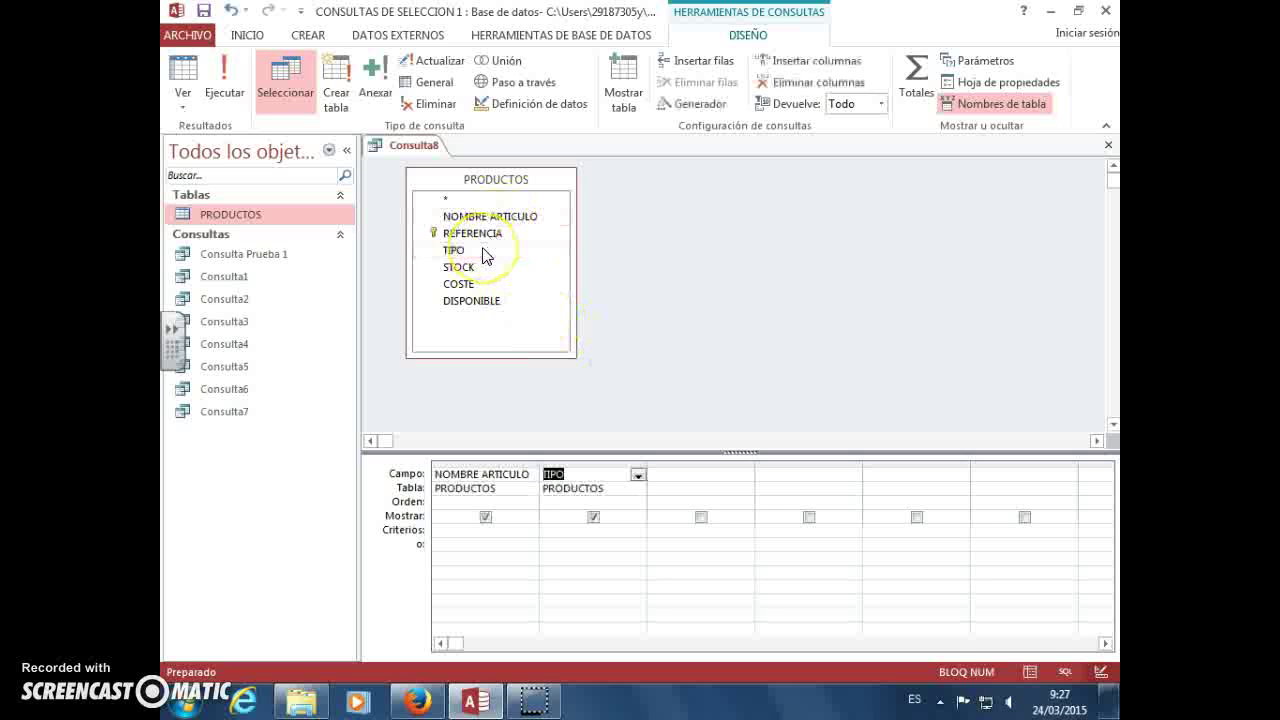
pyautogui.doubleClick(492, 302)
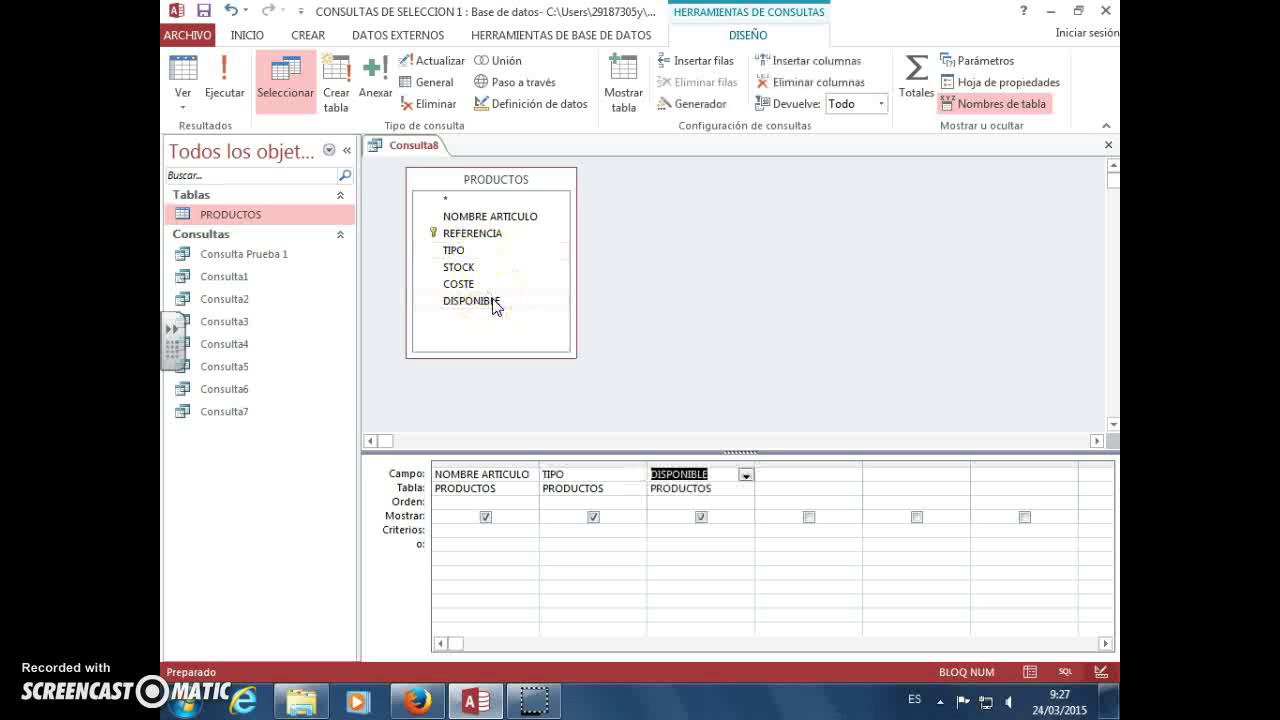
pyautogui.doubleClick(491, 285)
pyautogui.click(700, 517)
pyautogui.click(809, 517)
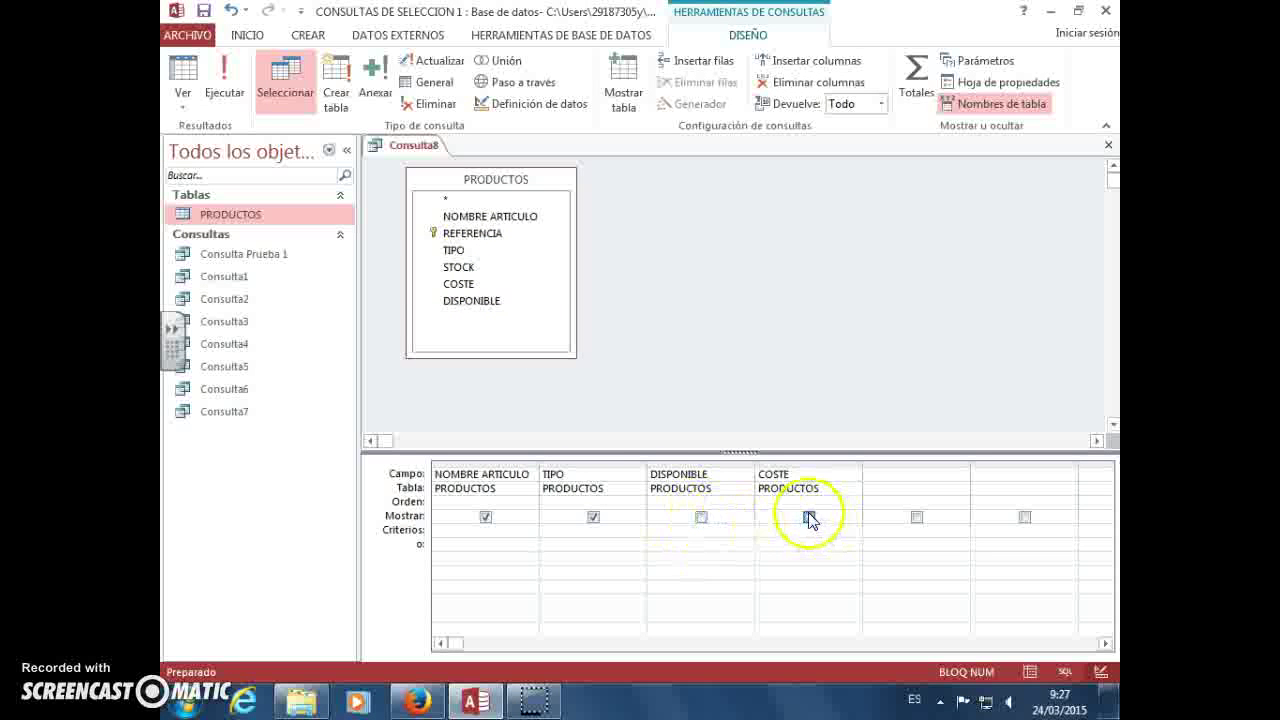
# Step: Set the criteria to 0 (Falso) for DISPONIBLE and >25 for COSTE on the same row, and run the query
pyautogui.click(679, 533)
pyautogui.write('Falso')
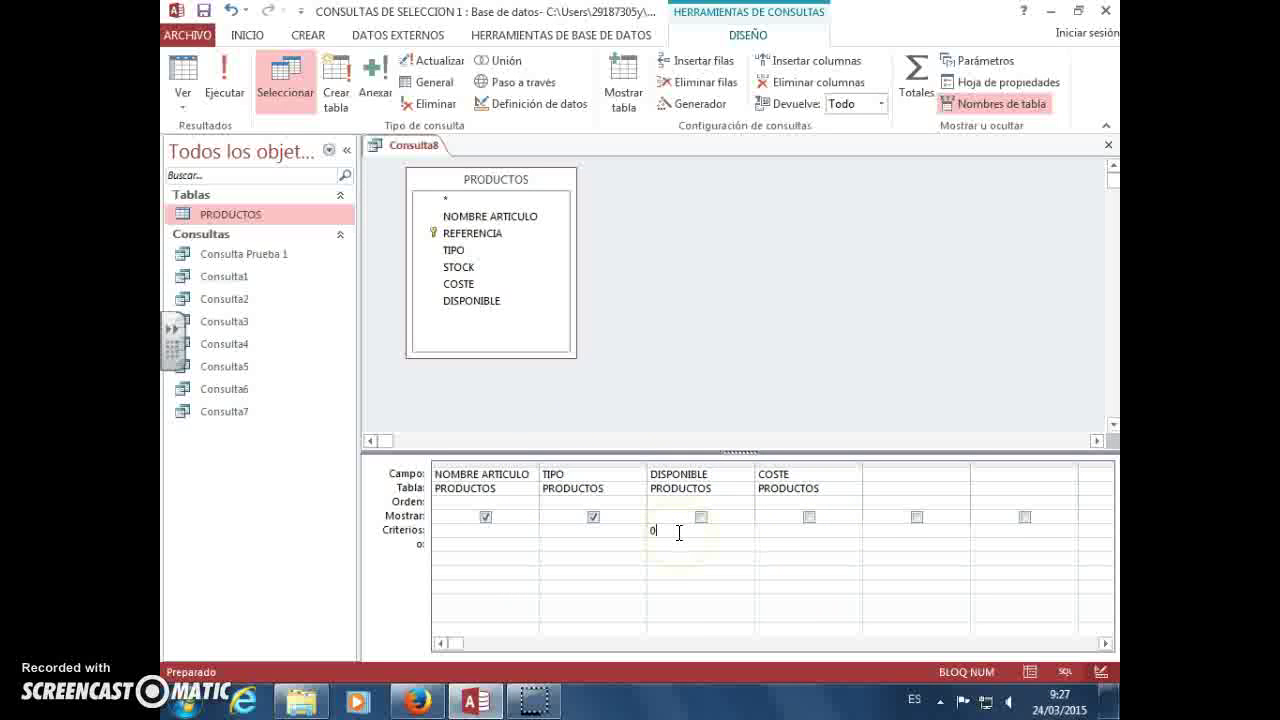
pyautogui.write('>25')
pyautogui.click(789, 549)
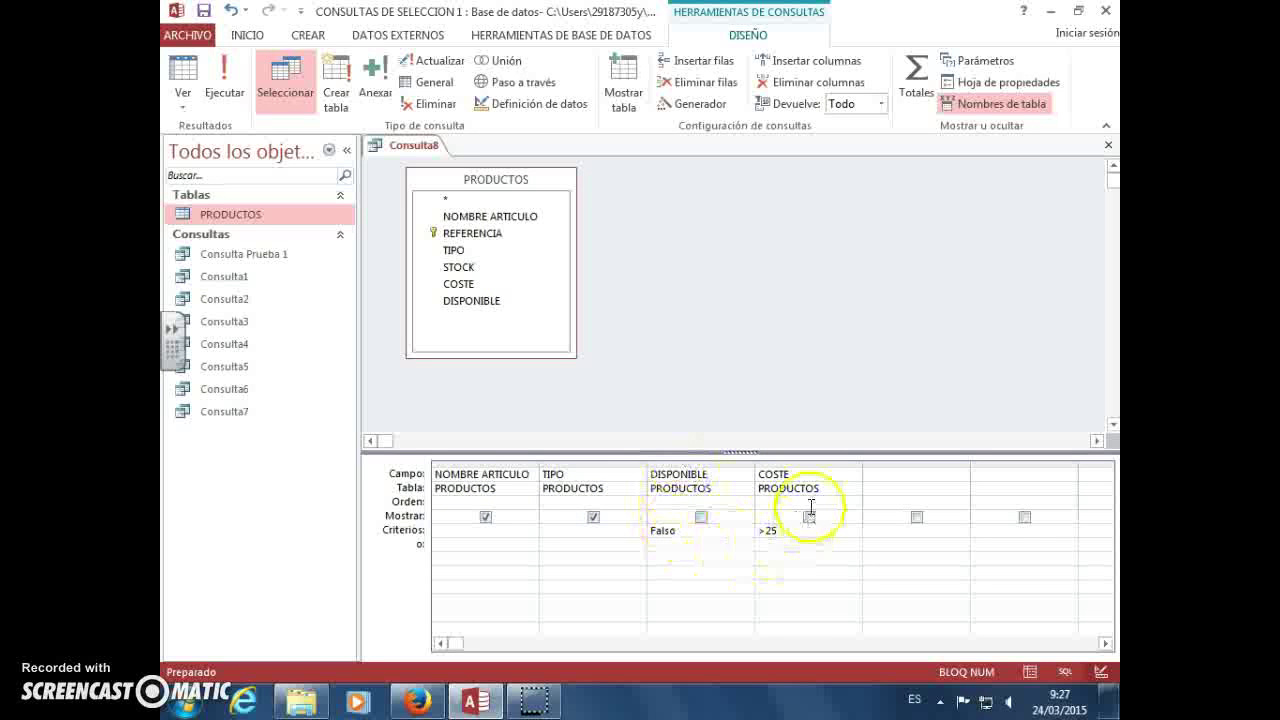
pyautogui.click(224, 82)
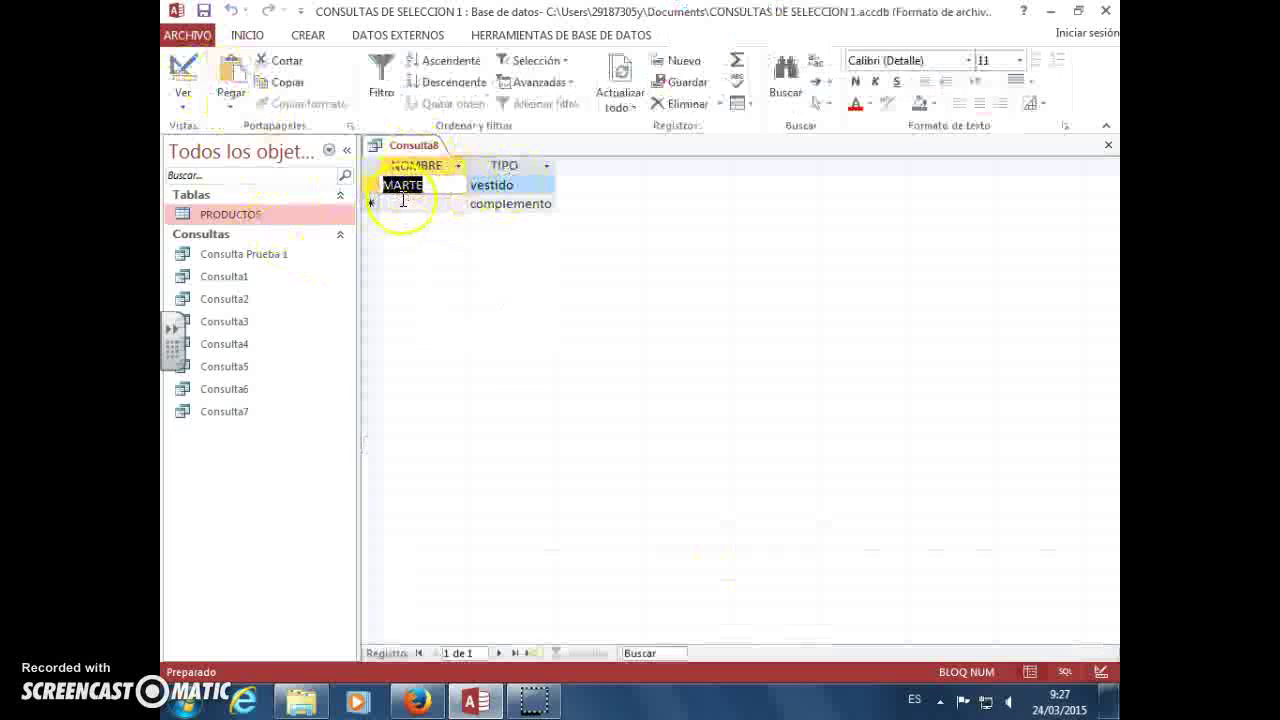
# Step: Save the query as Consulta8 and close it
pyautogui.rightClick(415, 146)
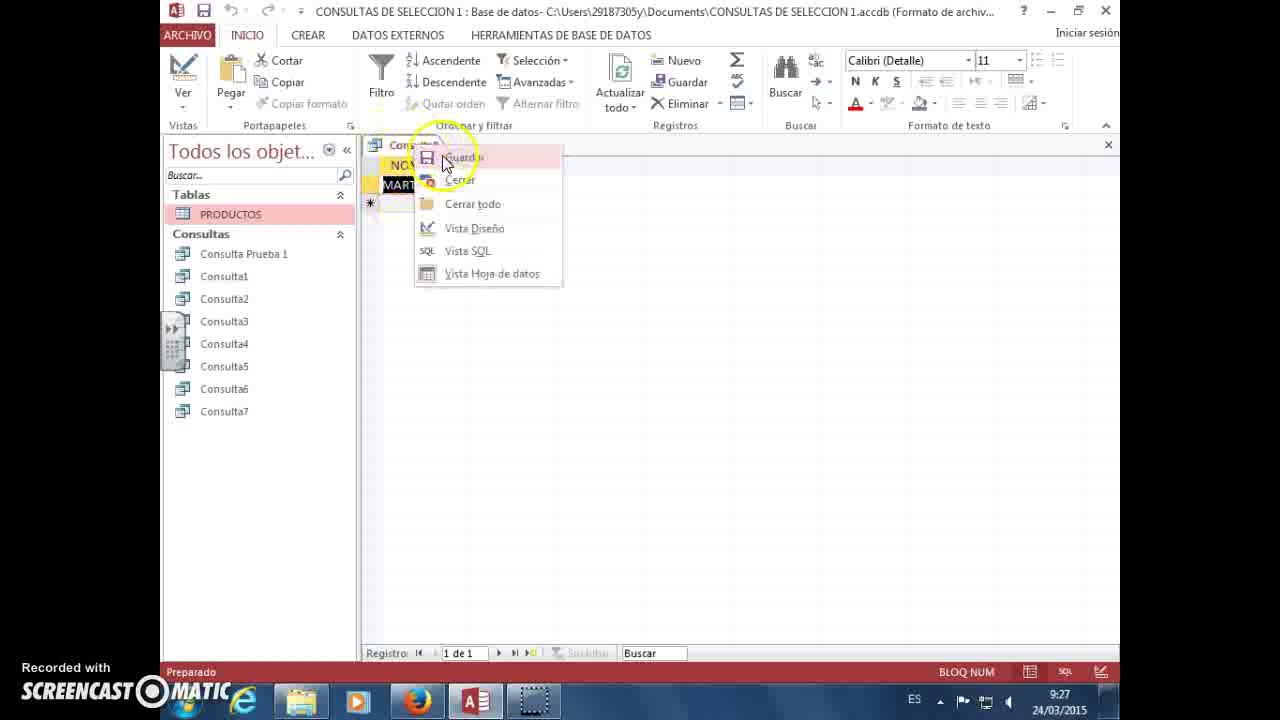
pyautogui.click(430, 158)
pyautogui.click(640, 277)
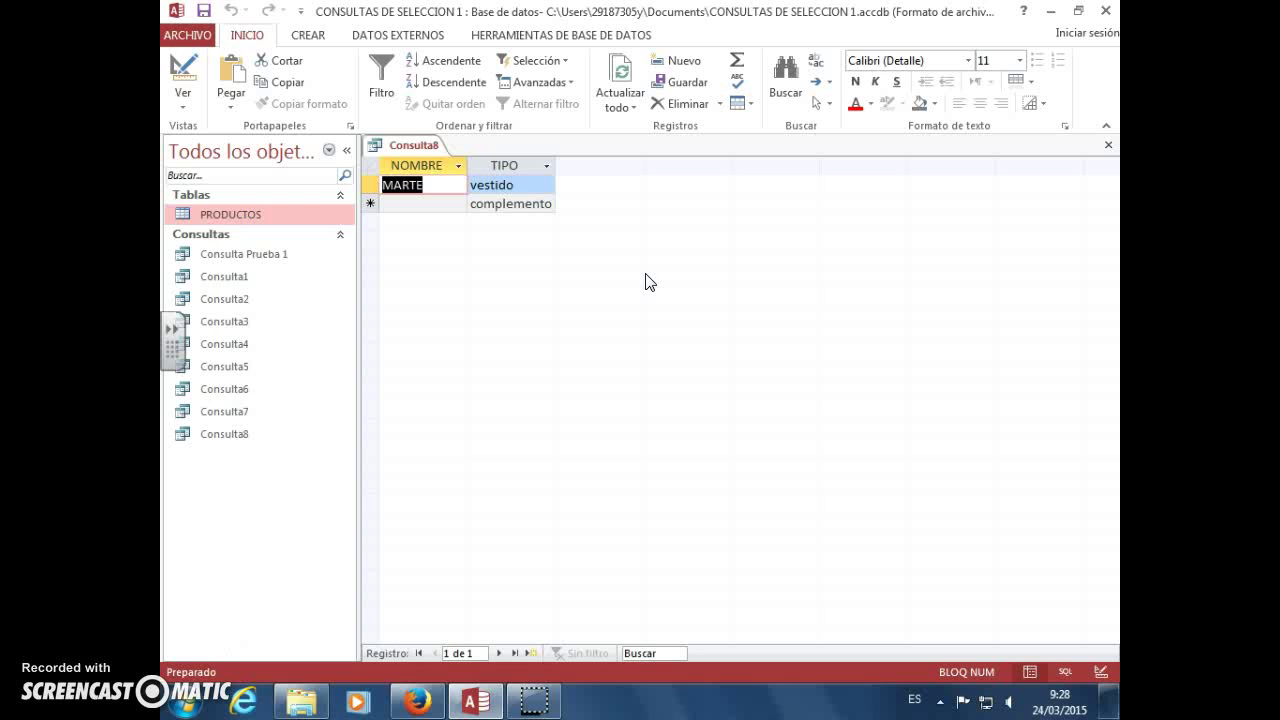
pyautogui.rightClick(427, 152)
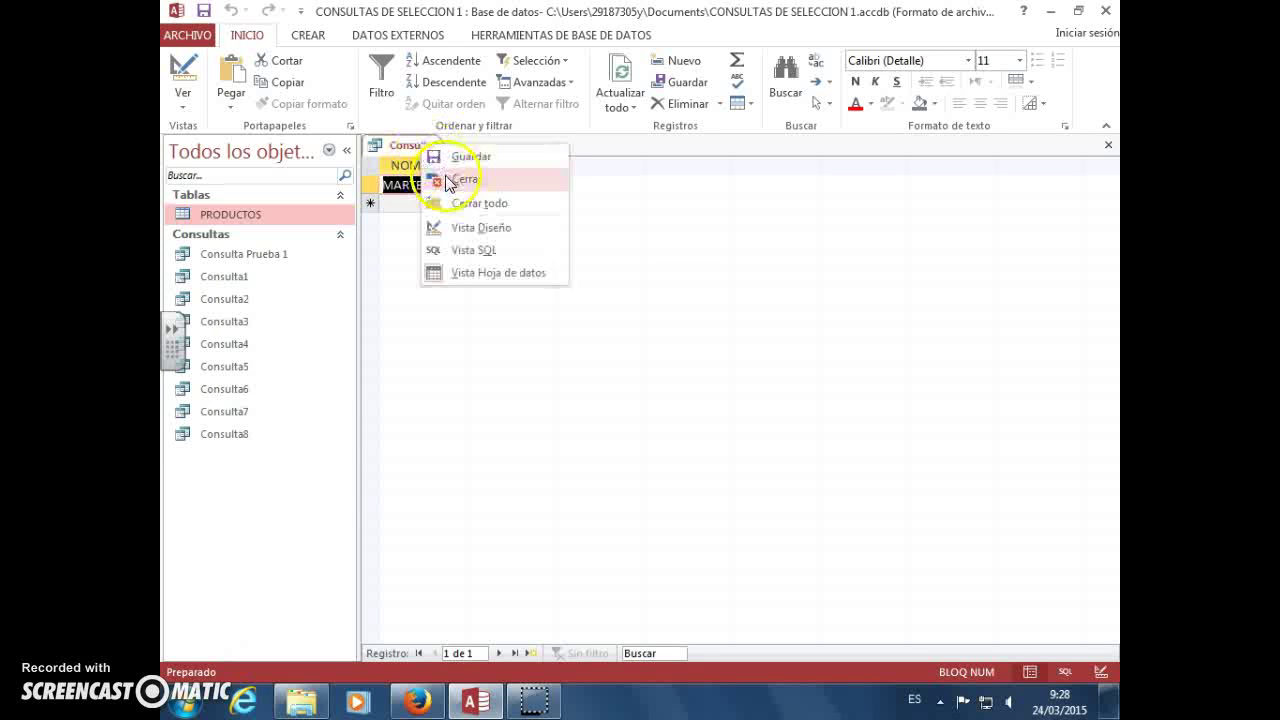
pyautogui.click(445, 177)
# Step: Create a new query in Design view based on the PRODUCTOS table and enlarge its field list
pyautogui.click(308, 35)
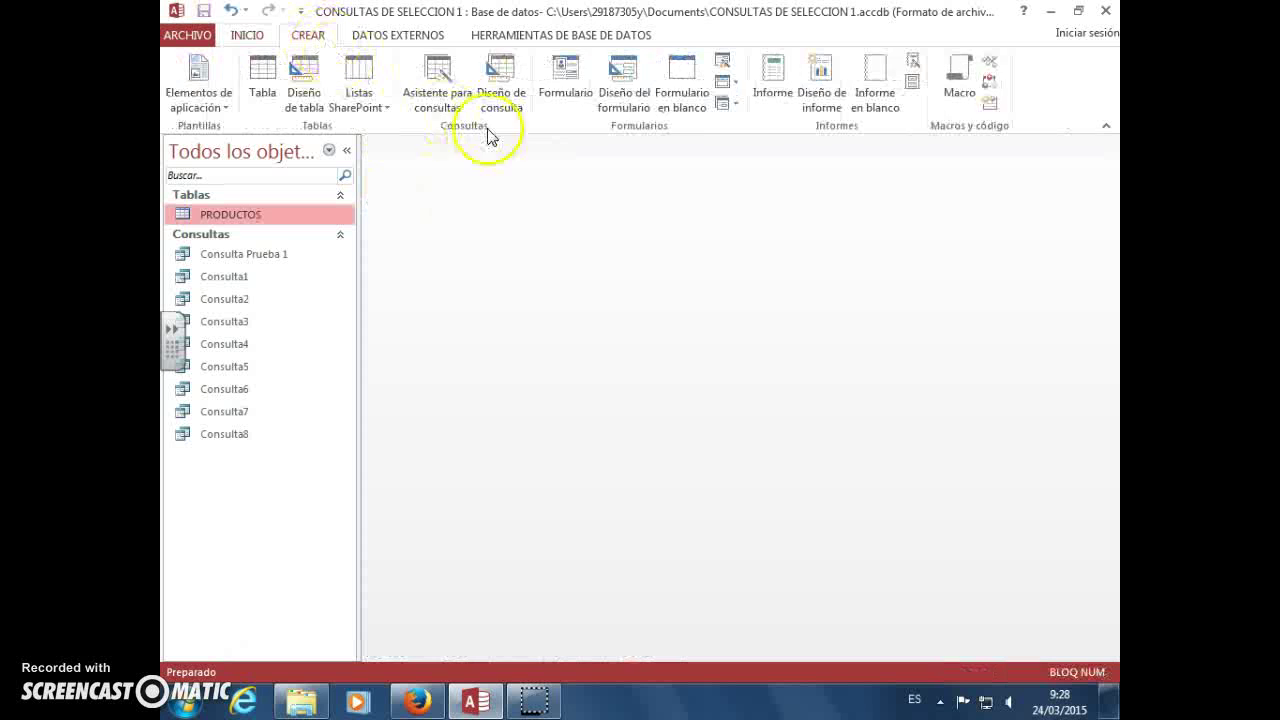
pyautogui.click(495, 100)
pyautogui.doubleClick(603, 454)
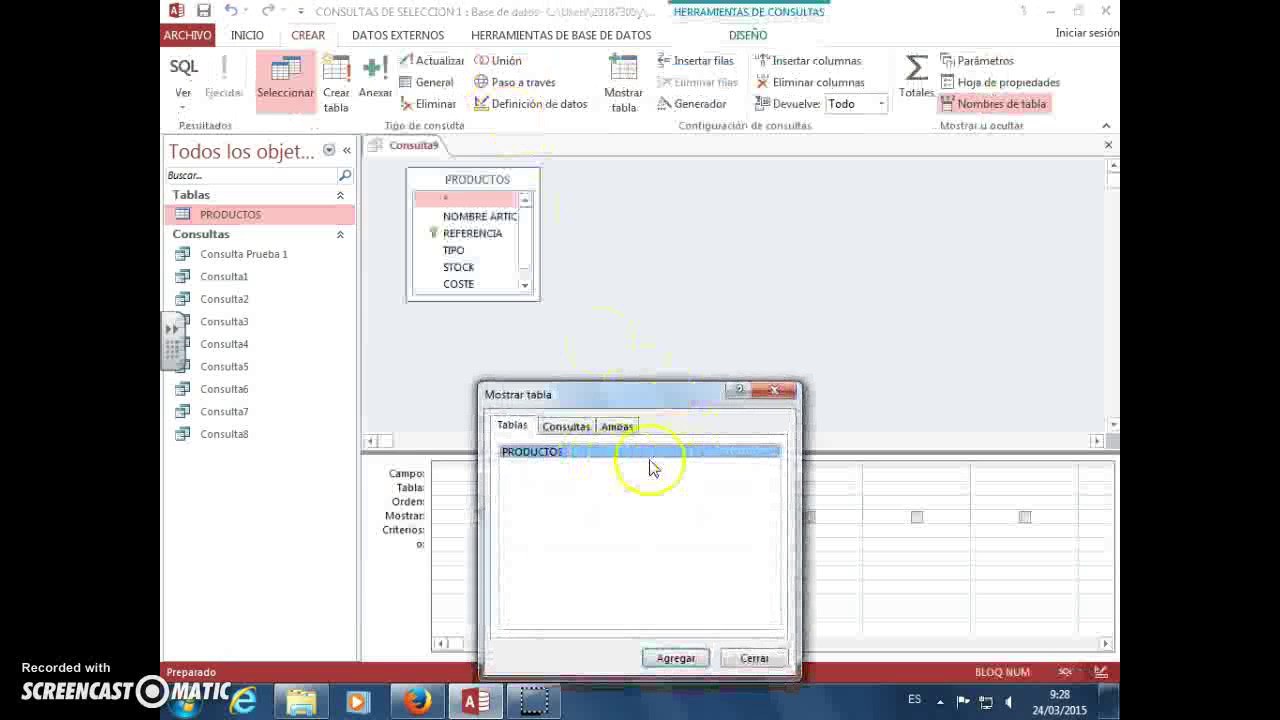
pyautogui.click(771, 394)
pyautogui.moveTo(540, 304); pyautogui.dragTo(600, 371)
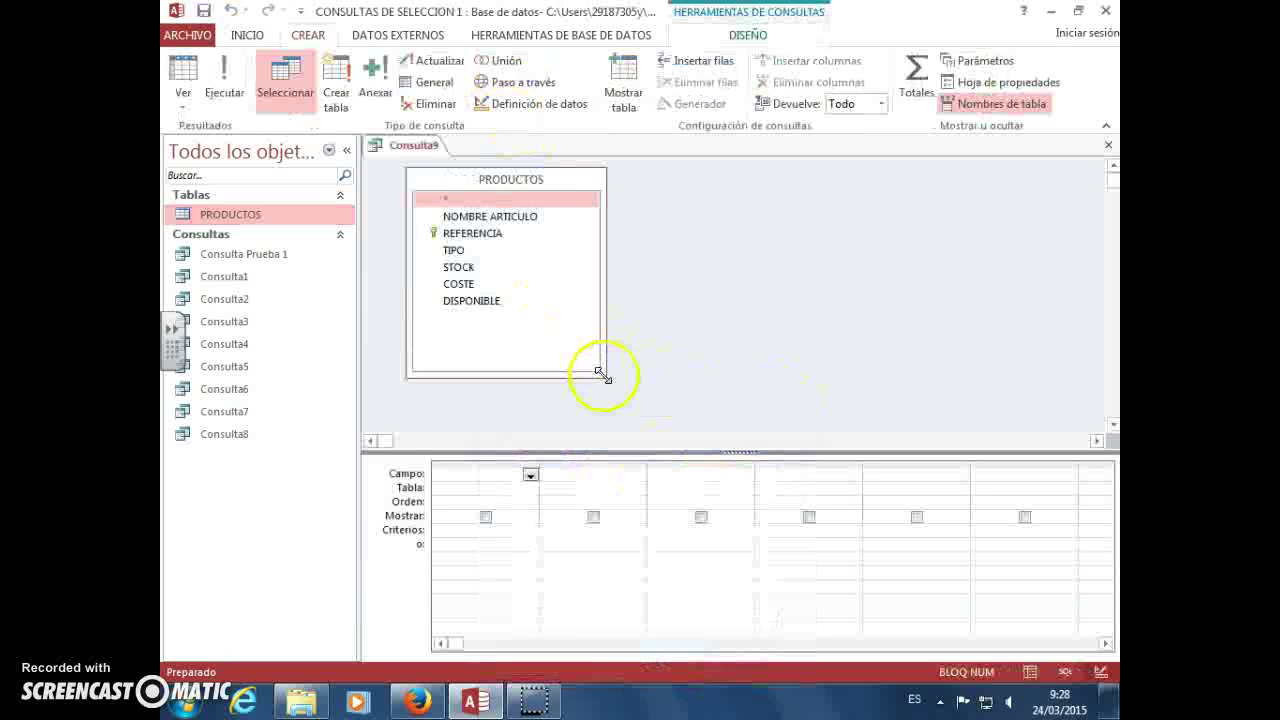
# Step: Add NOMBRE ARTICULO, TIPO and COSTE to the grid, excluding COSTE from the displayed results
pyautogui.doubleClick(490, 216)
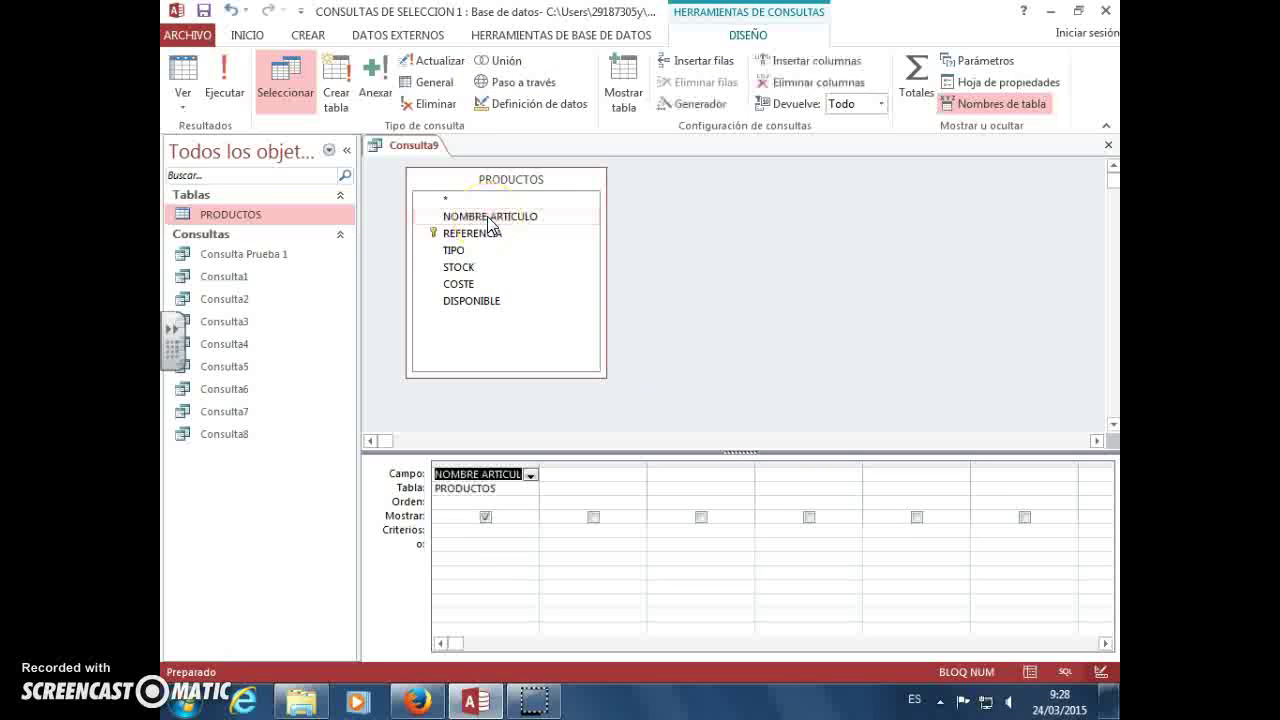
pyautogui.doubleClick(491, 252)
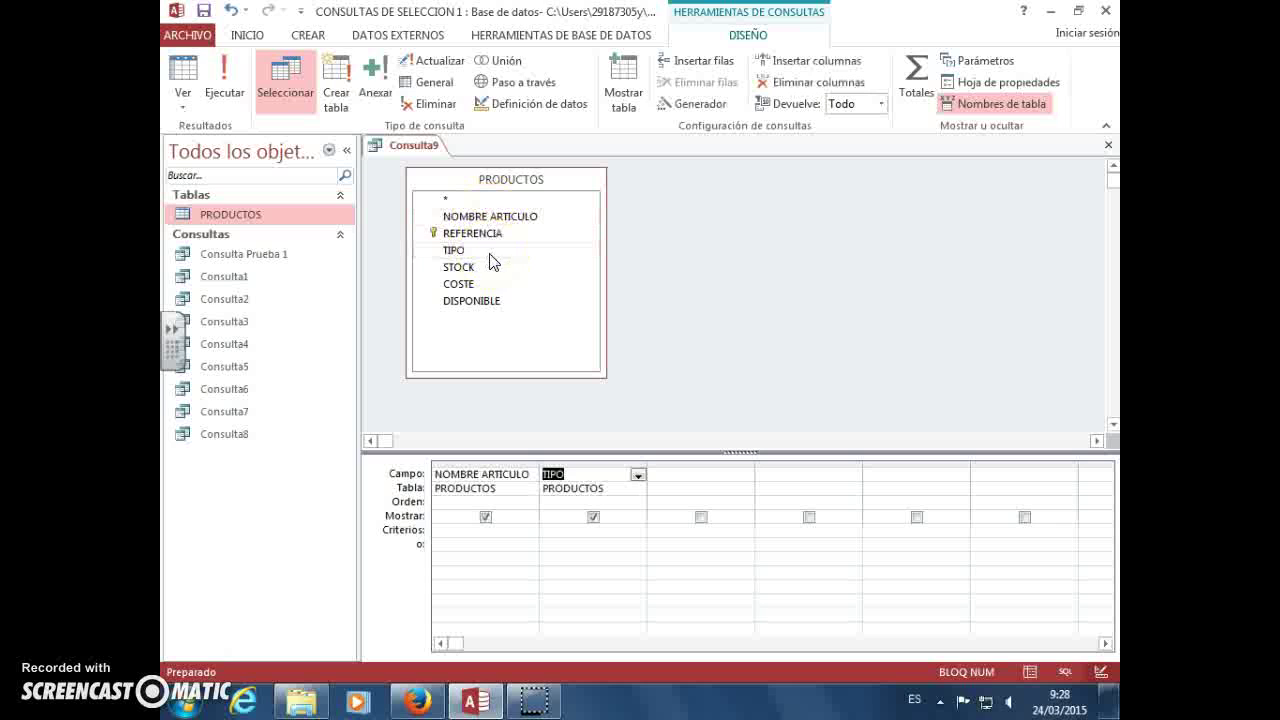
pyautogui.doubleClick(489, 285)
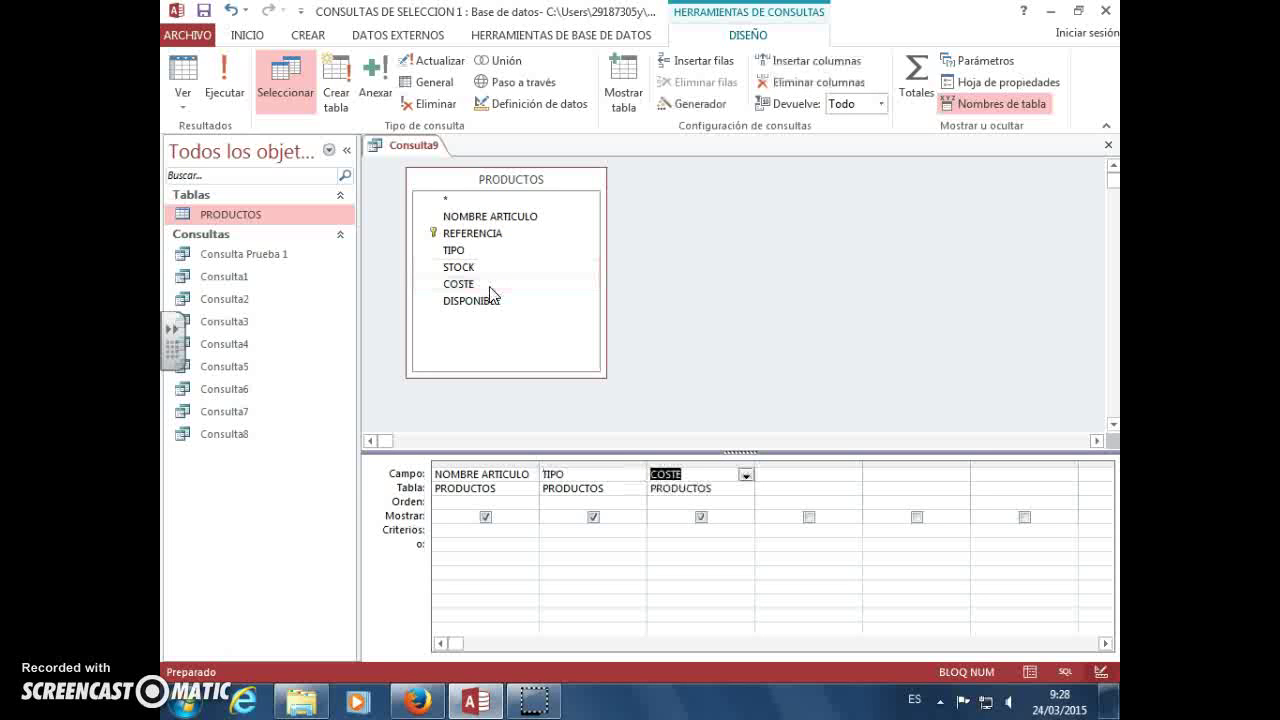
pyautogui.click(701, 517)
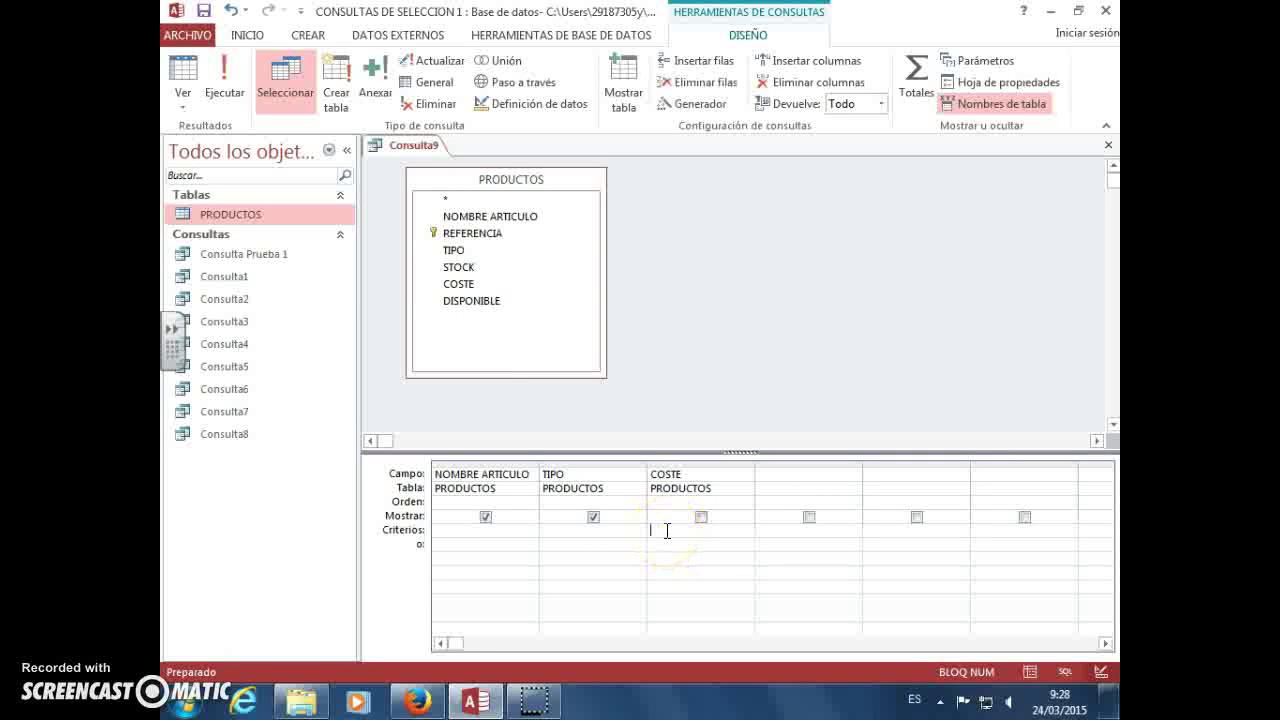
# Step: Set the COSTE criterion to the parameter >[Cual es coste max?] and widen its column to fit the text
pyautogui.write('>')
pyautogui.click(688, 537)
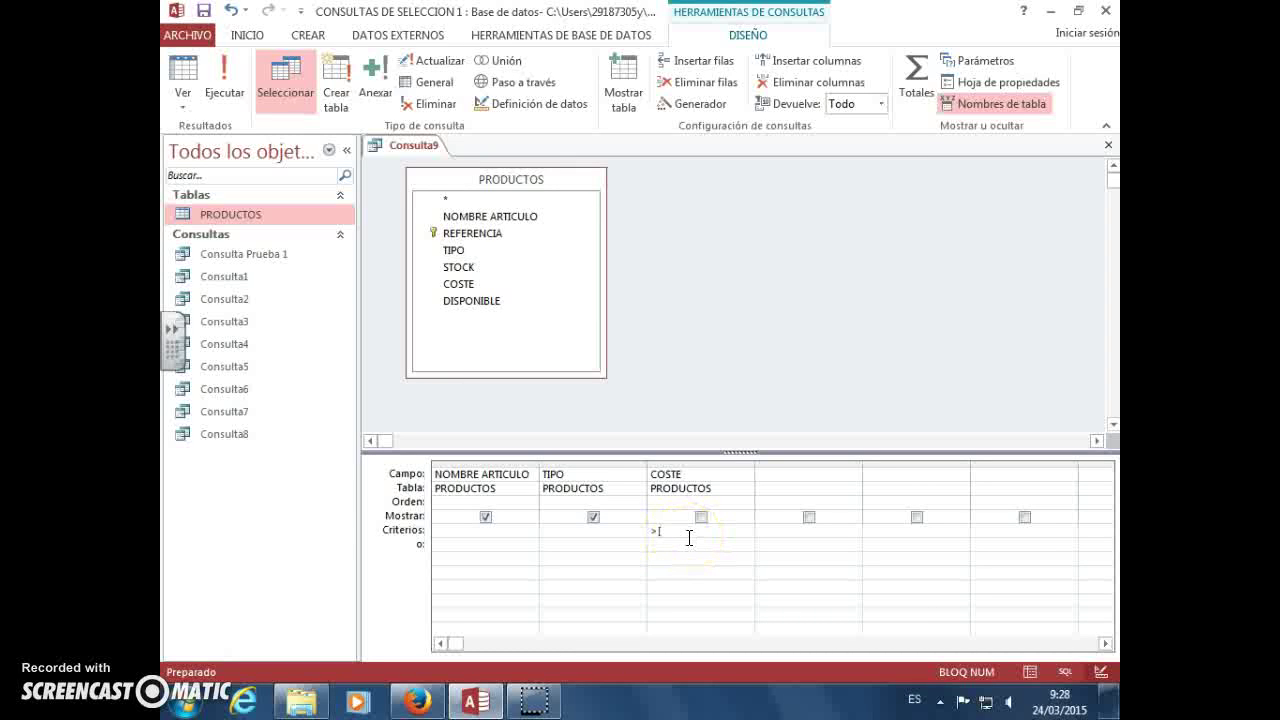
pyautogui.write('[Cual es coste m')
pyautogui.write('ax')
pyautogui.moveTo(754, 461); pyautogui.dragTo(784, 461)
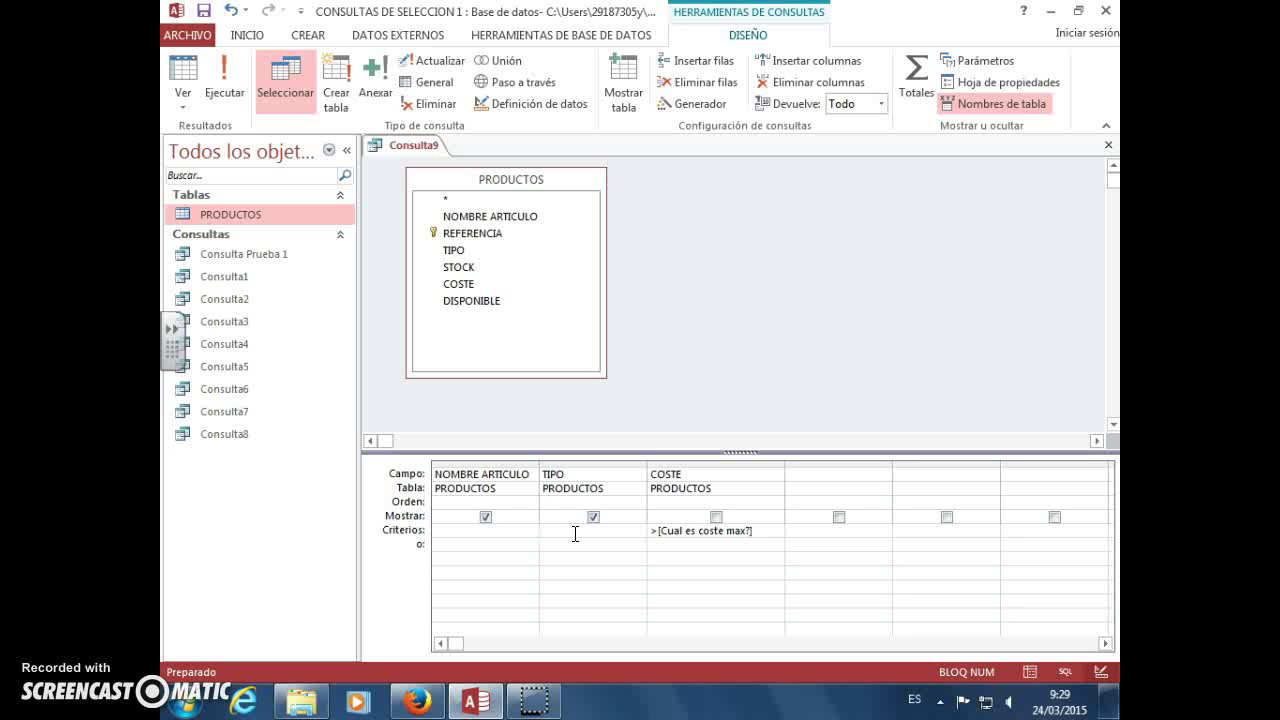
# Step: Set the TIPO criterion to the parameter [Que tipo de producto desea ver?] and widen its column to fit
pyautogui.write('ipo')
pyautogui.click(666, 631)
pyautogui.write('de ')
pyautogui.write('pro')
pyautogui.write('ducto desea ver')
pyautogui.write('?]')
pyautogui.moveTo(648, 466); pyautogui.dragTo(724, 466)
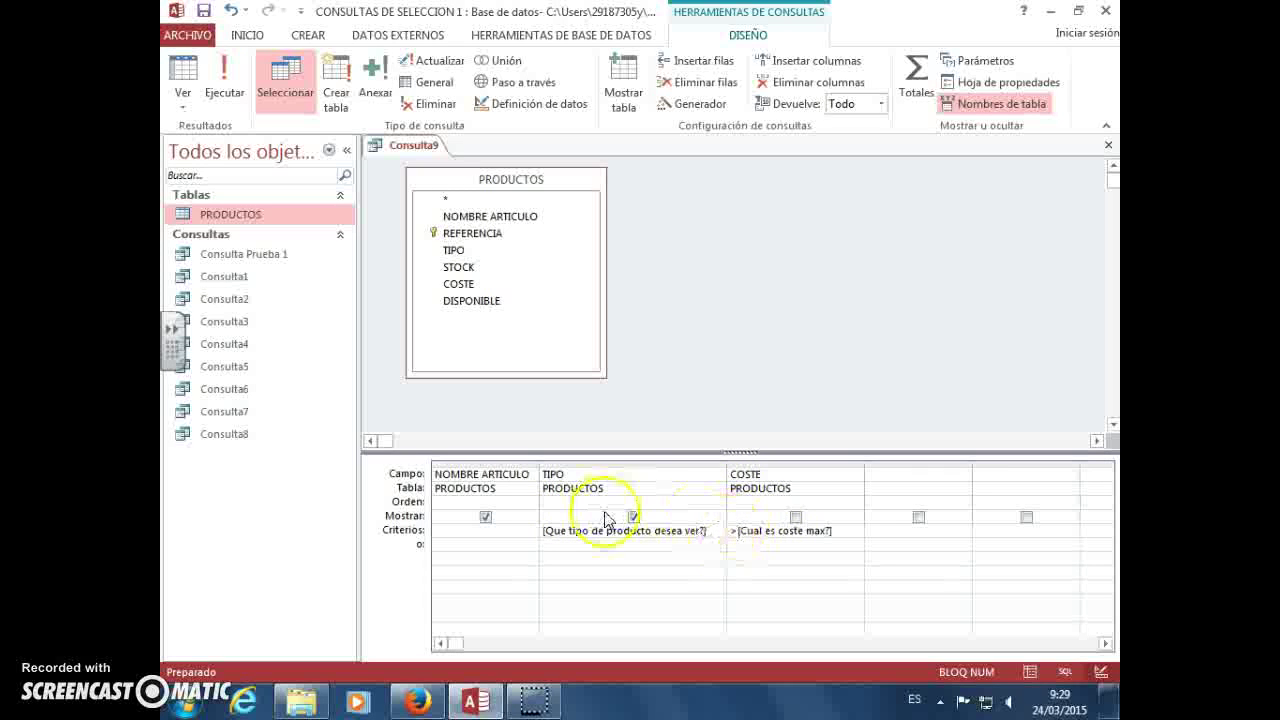
# Step: Run the query with complemento as the product type and 20 as the cost parameter
pyautogui.click(224, 82)
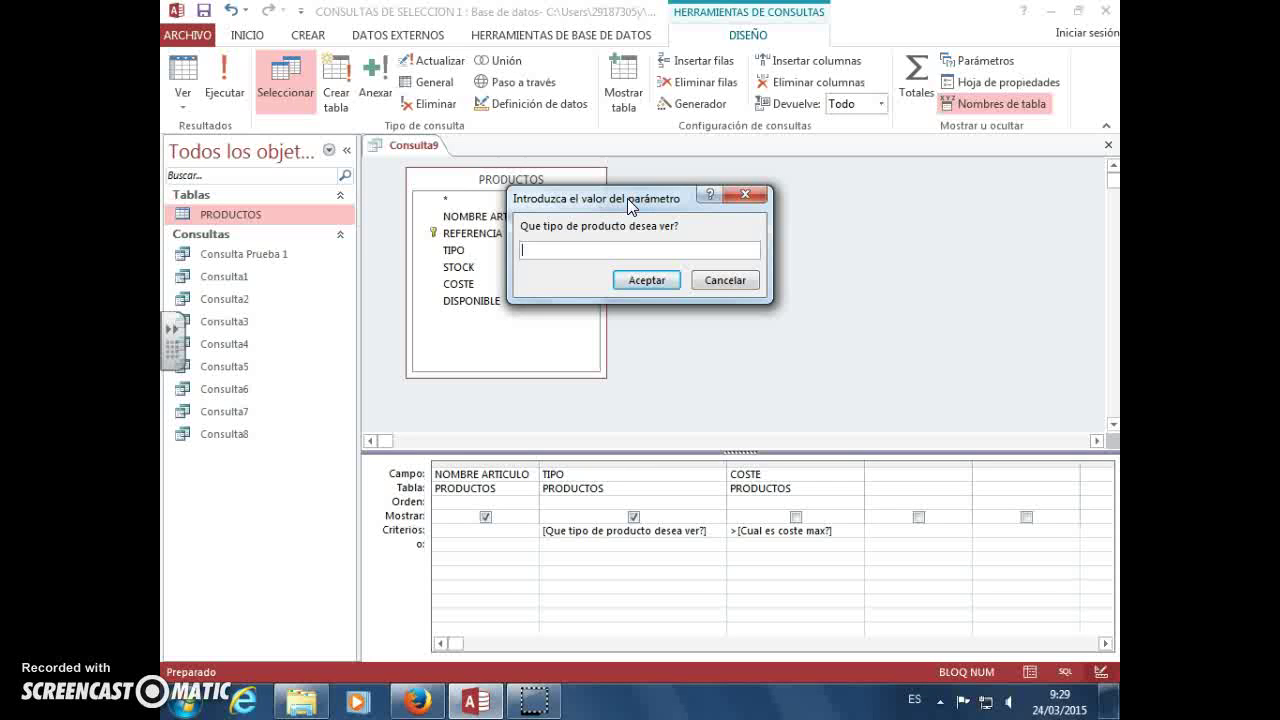
pyautogui.write('complemento')
pyautogui.click(660, 285)
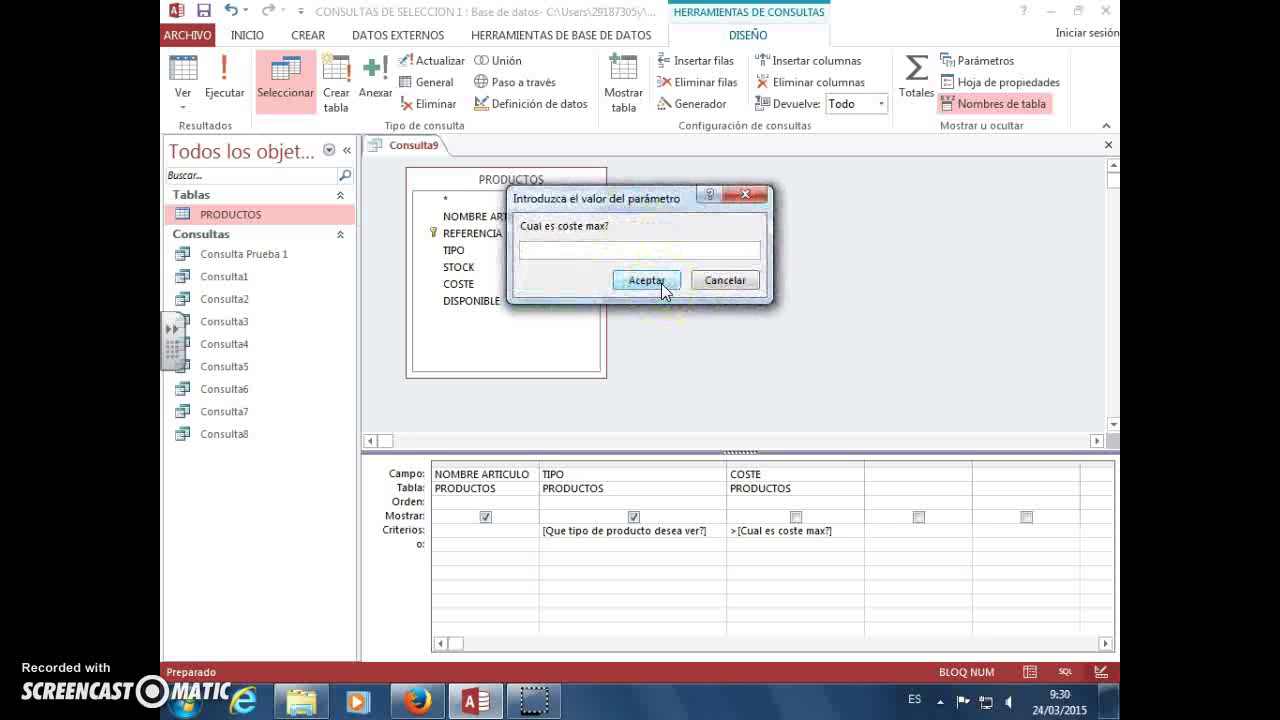
pyautogui.write('20')
pyautogui.click(661, 283)
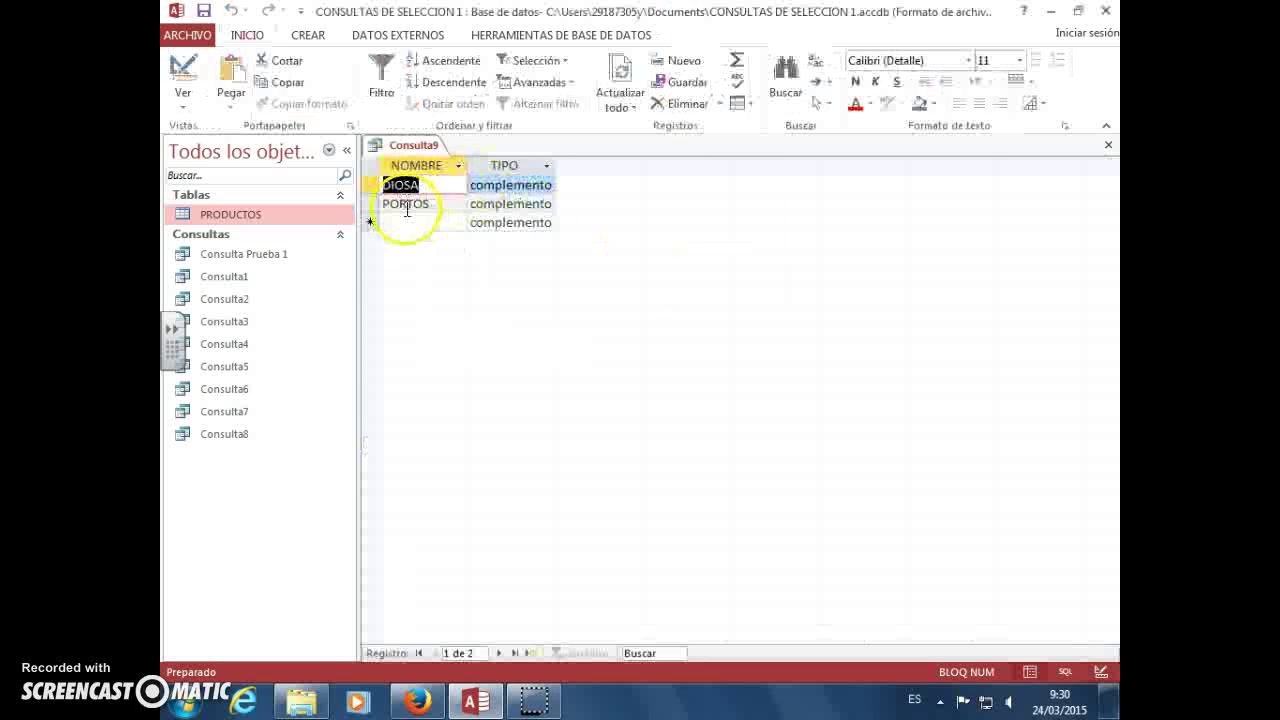
# Step: Save the query as Consulta9 and close it
pyautogui.rightClick(415, 145)
pyautogui.click(433, 165)
pyautogui.click(640, 276)
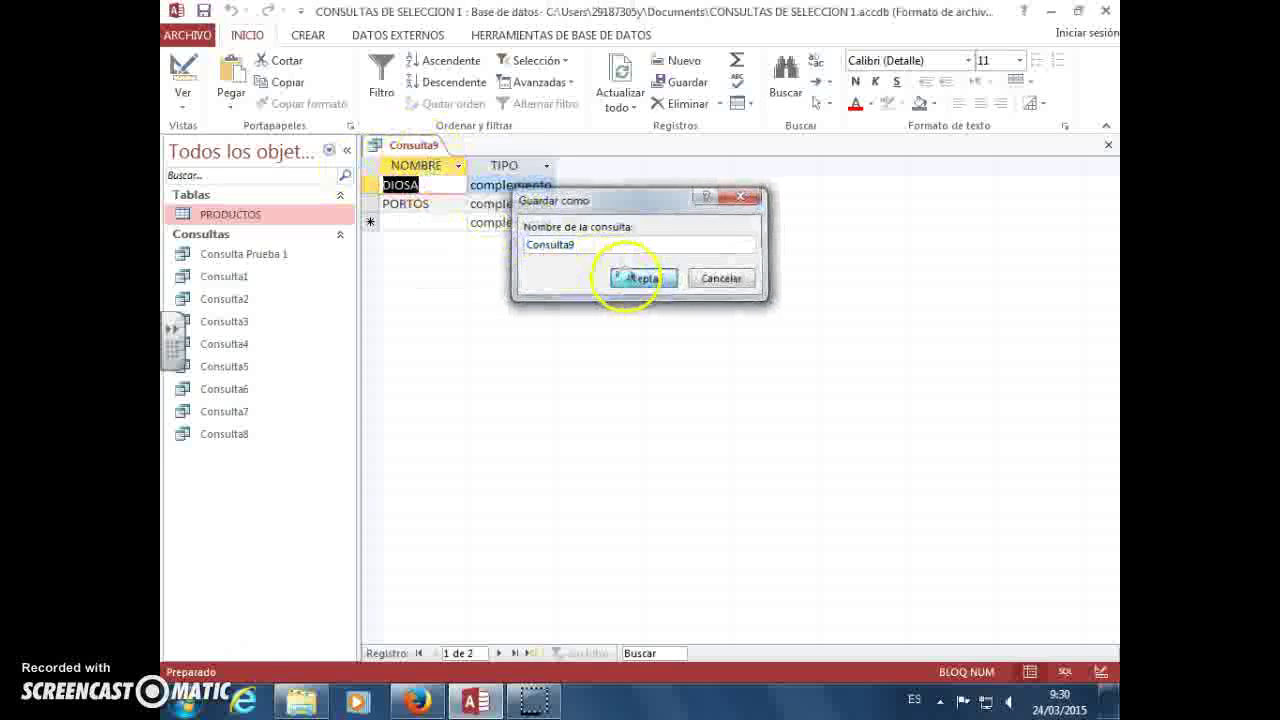
pyautogui.rightClick(395, 147)
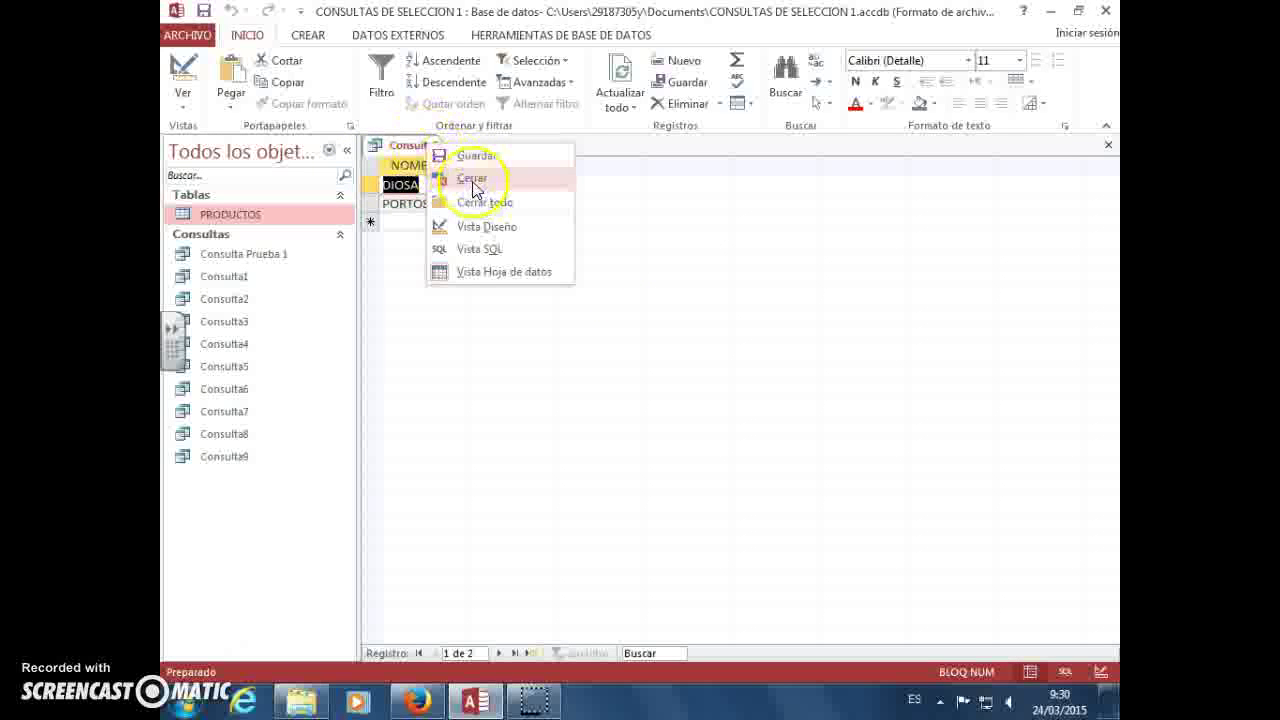
pyautogui.click(474, 177)
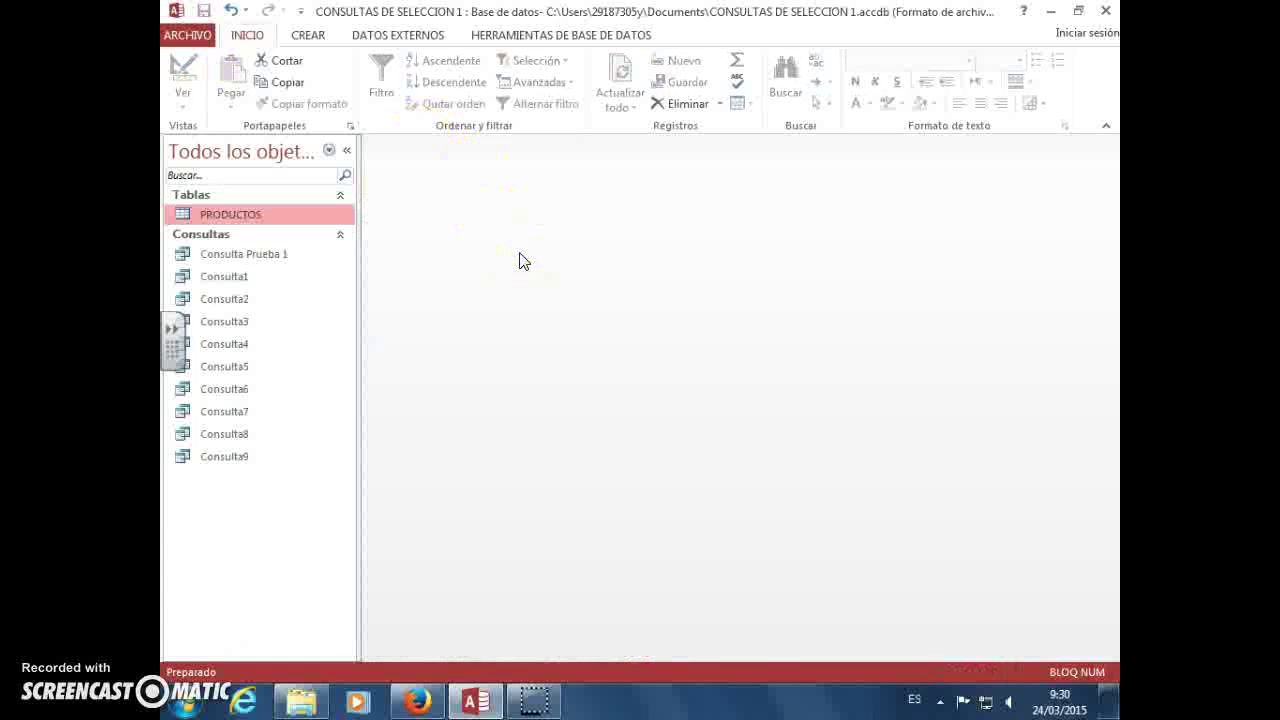
# Step: Create another query in Design view based on the PRODUCTOS table and enlarge its field list to show every field
pyautogui.click(519, 297)
pyautogui.click(308, 35)
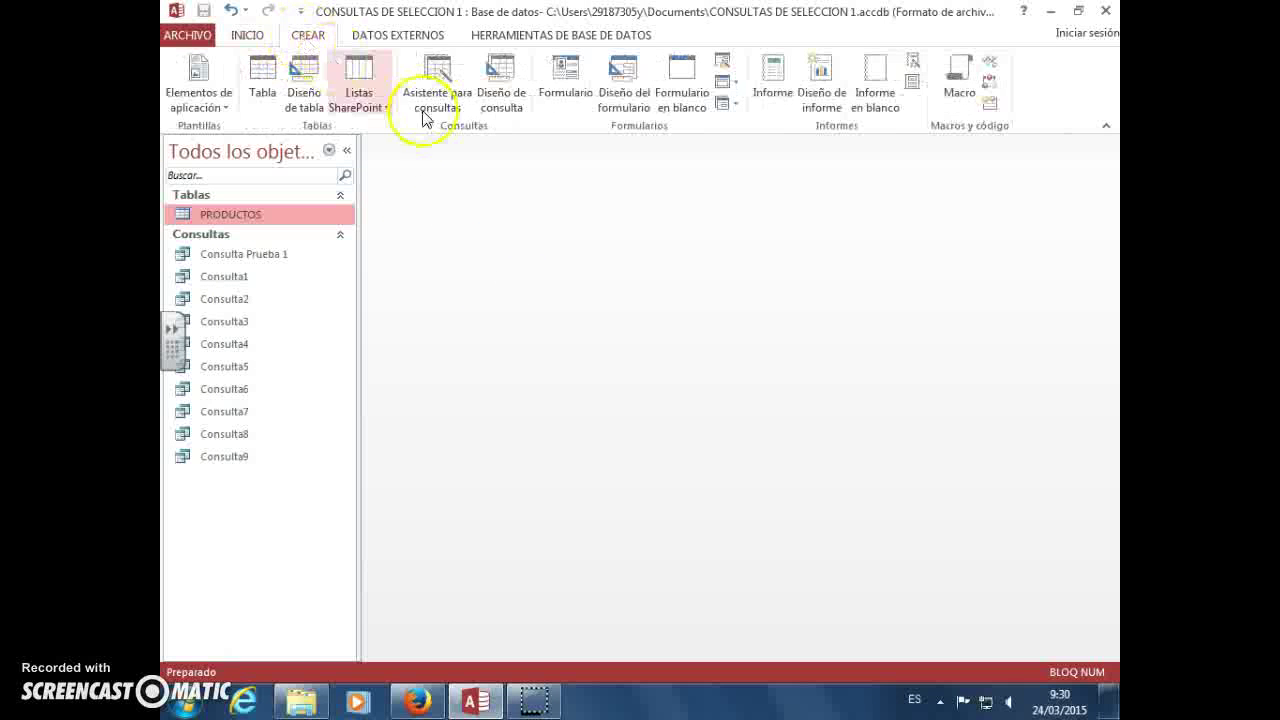
pyautogui.click(500, 80)
pyautogui.doubleClick(515, 452)
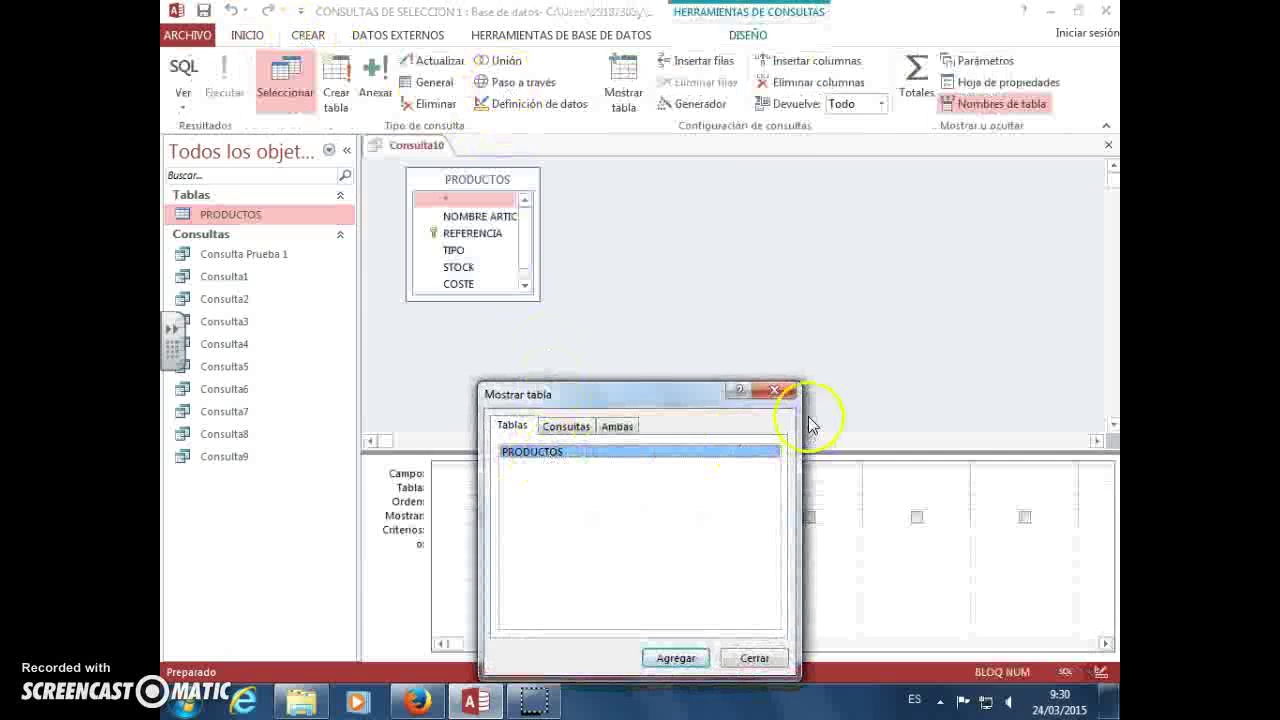
pyautogui.click(824, 395)
pyautogui.moveTo(537, 297); pyautogui.dragTo(580, 383)
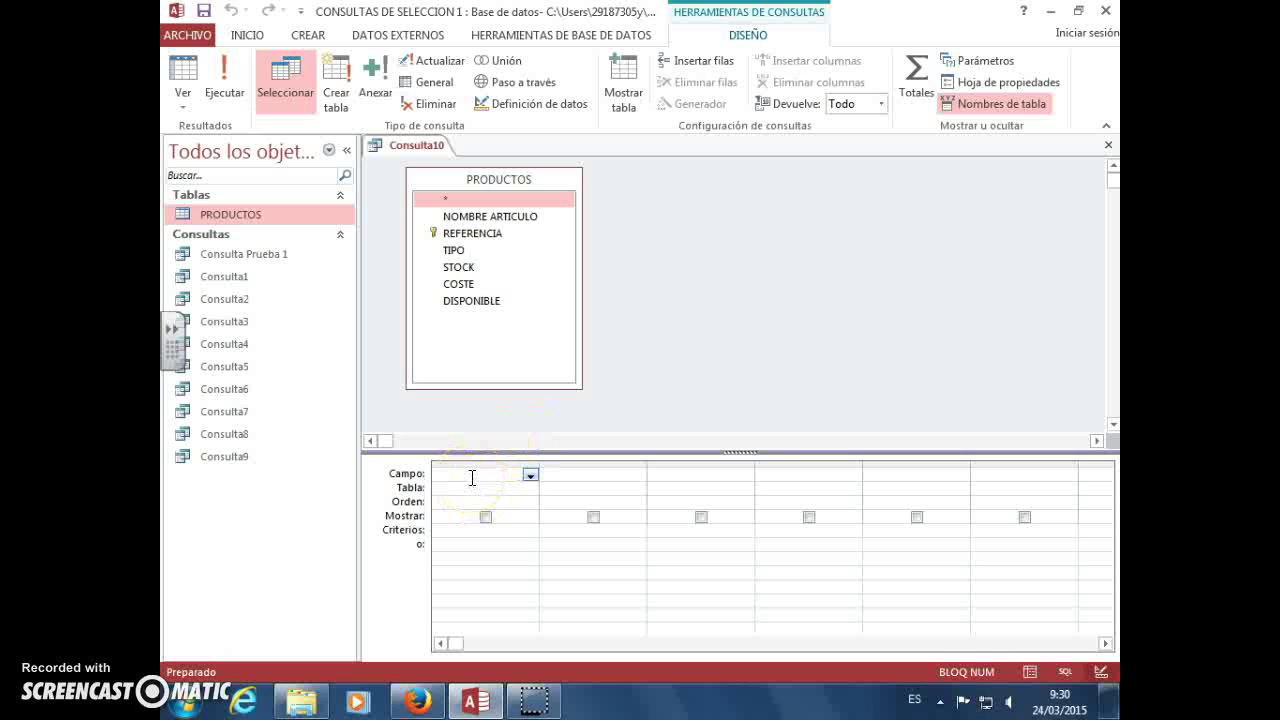
# Step: Add NOMBRE ARTICULO and the calculated field INVERSION: [COSTE]*[STOCK] in a widened column, and run the query
pyautogui.click(475, 218)
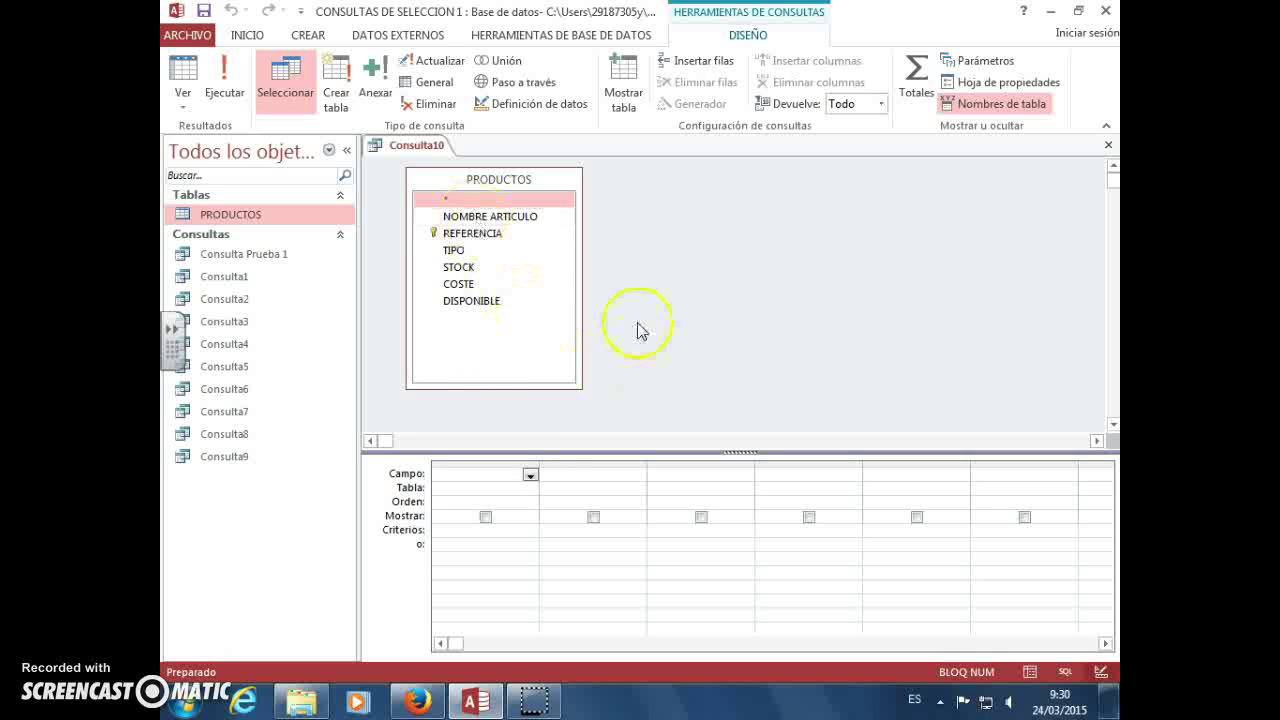
pyautogui.doubleClick(529, 218)
pyautogui.click(571, 477)
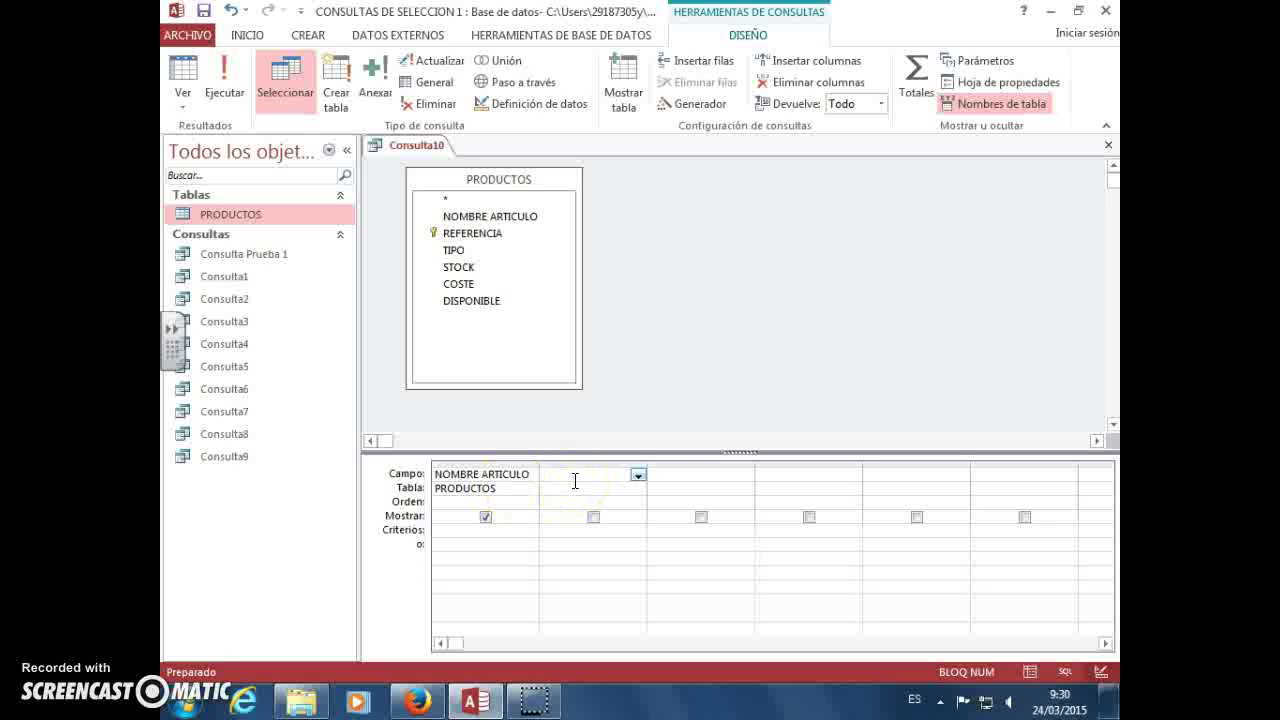
pyautogui.write('INVERSION')
pyautogui.click(560, 483)
pyautogui.moveTo(647, 463); pyautogui.dragTo(705, 463)
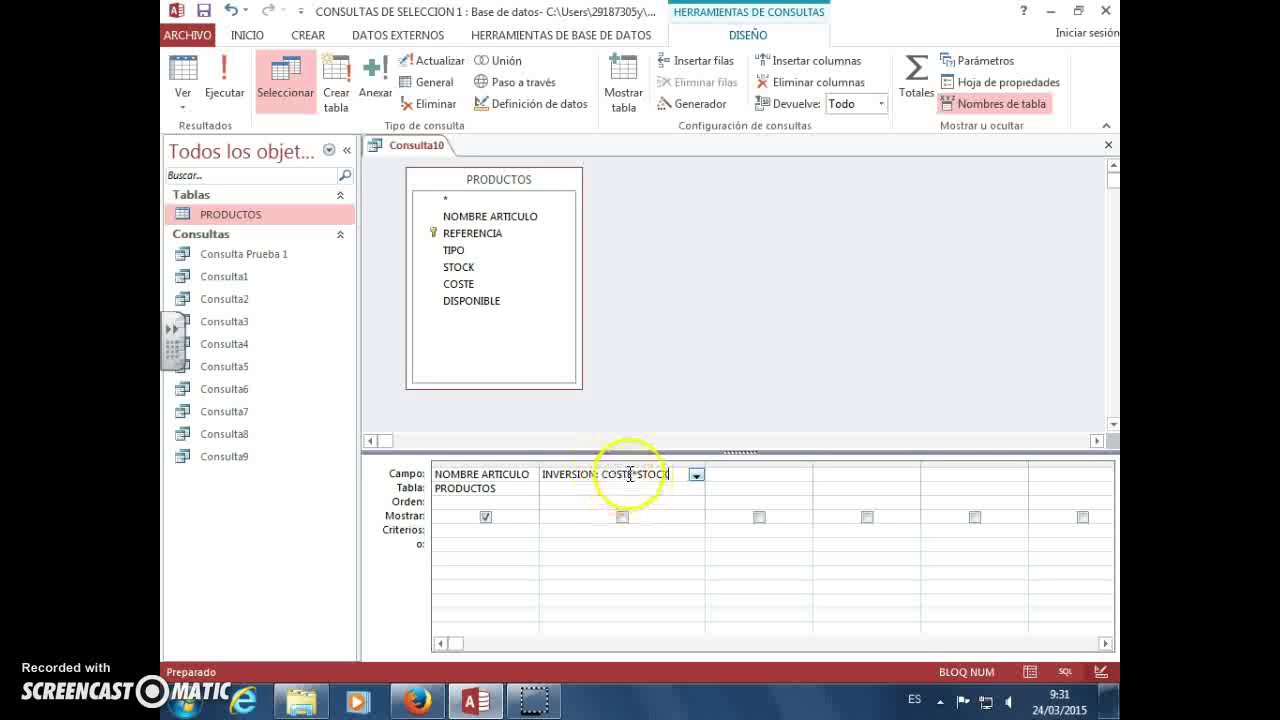
pyautogui.moveTo(706, 464); pyautogui.dragTo(718, 465)
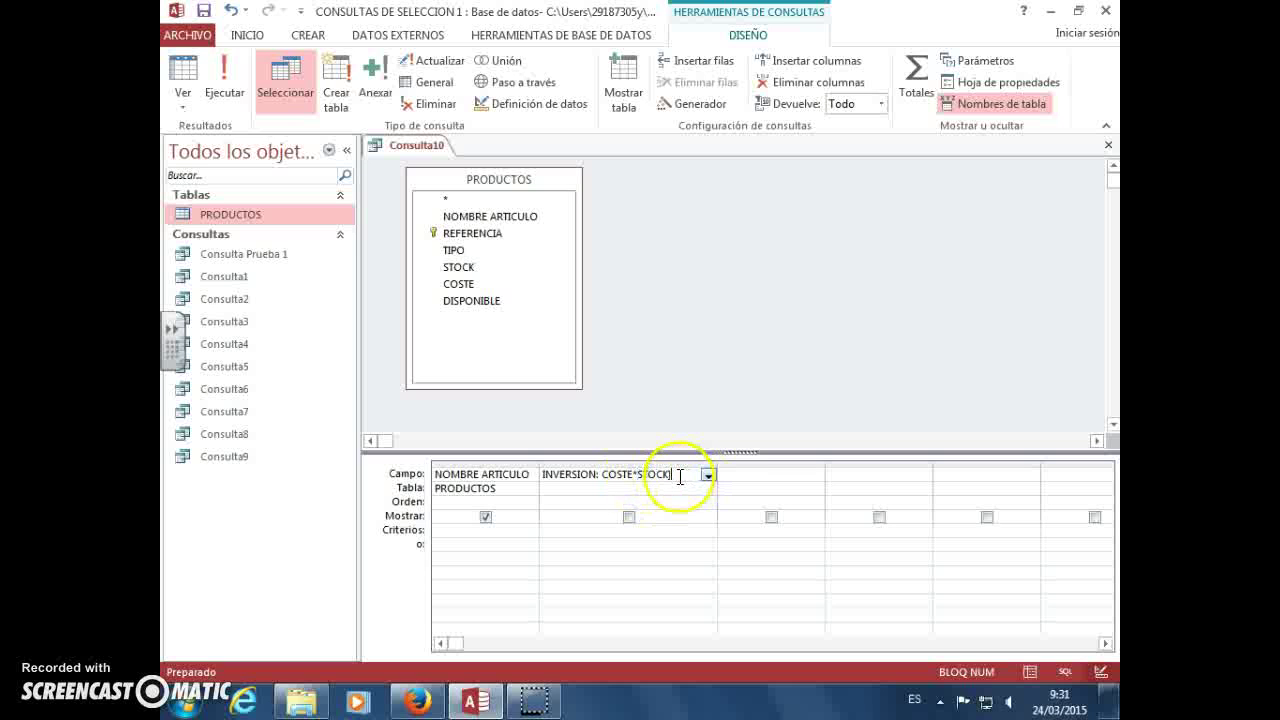
pyautogui.click(755, 492)
pyautogui.click(700, 476)
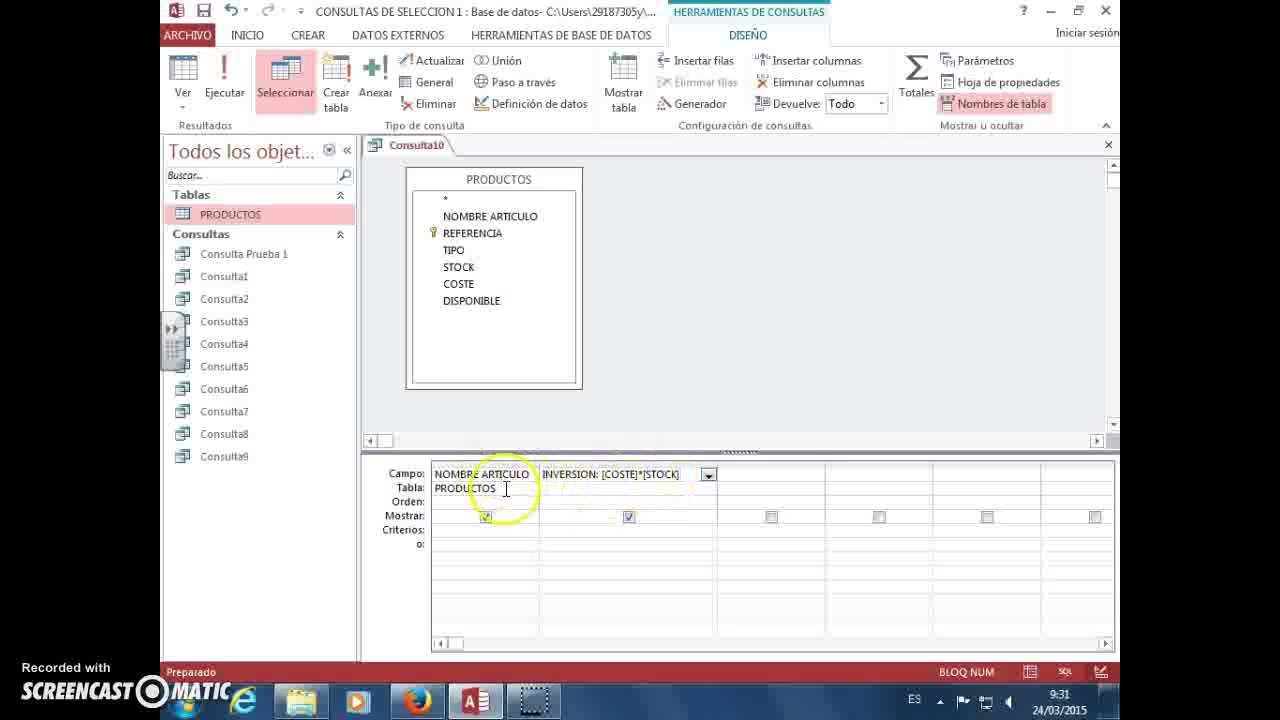
pyautogui.click(226, 84)
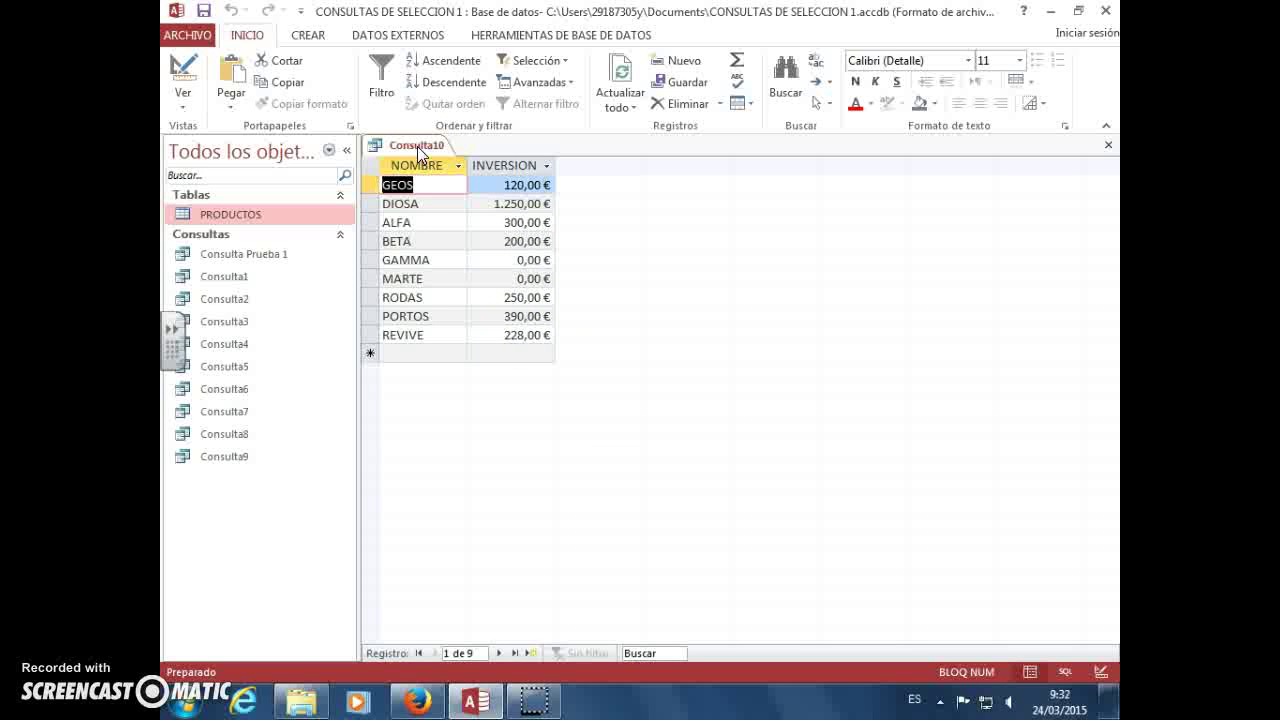
# Step: Close the query, saving it as Consulta10
pyautogui.rightClick(418, 148)
pyautogui.click(458, 184)
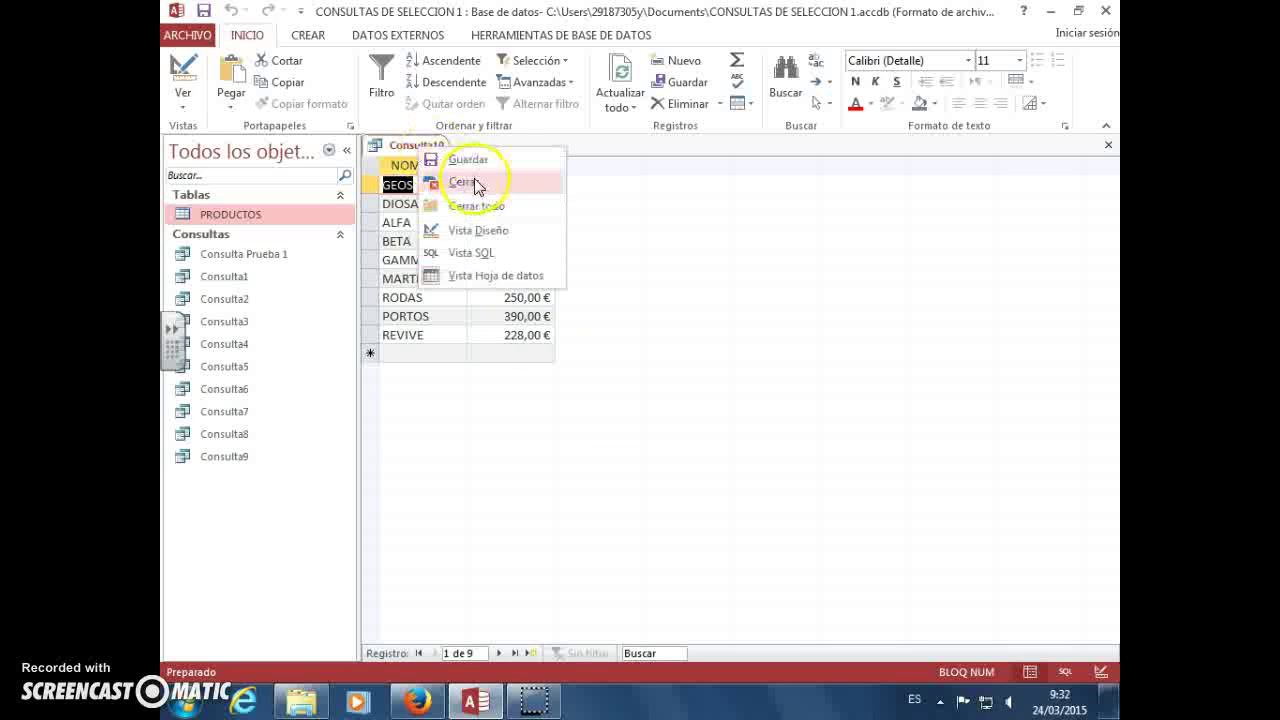
pyautogui.click(548, 402)
pyautogui.click(650, 278)
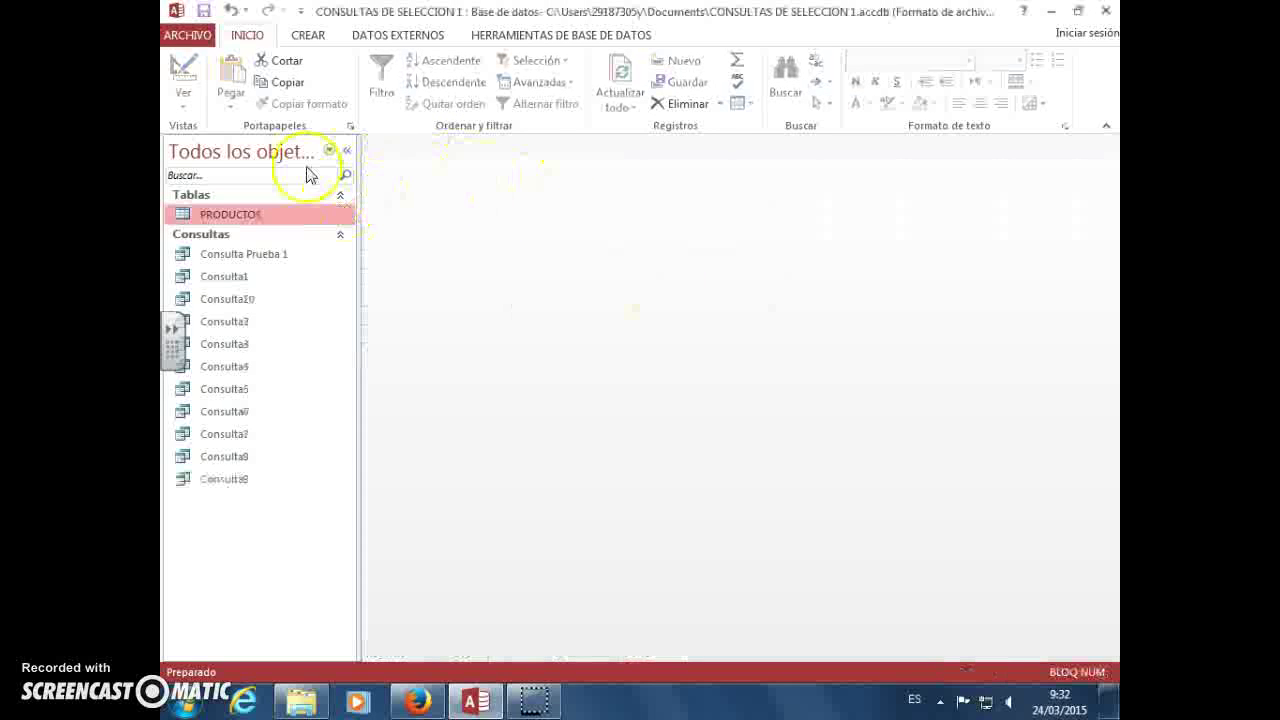
# Step: Start a new Design view query on the PRODUCTOS table and resize the field list so all its fields show
pyautogui.click(314, 42)
pyautogui.click(460, 237)
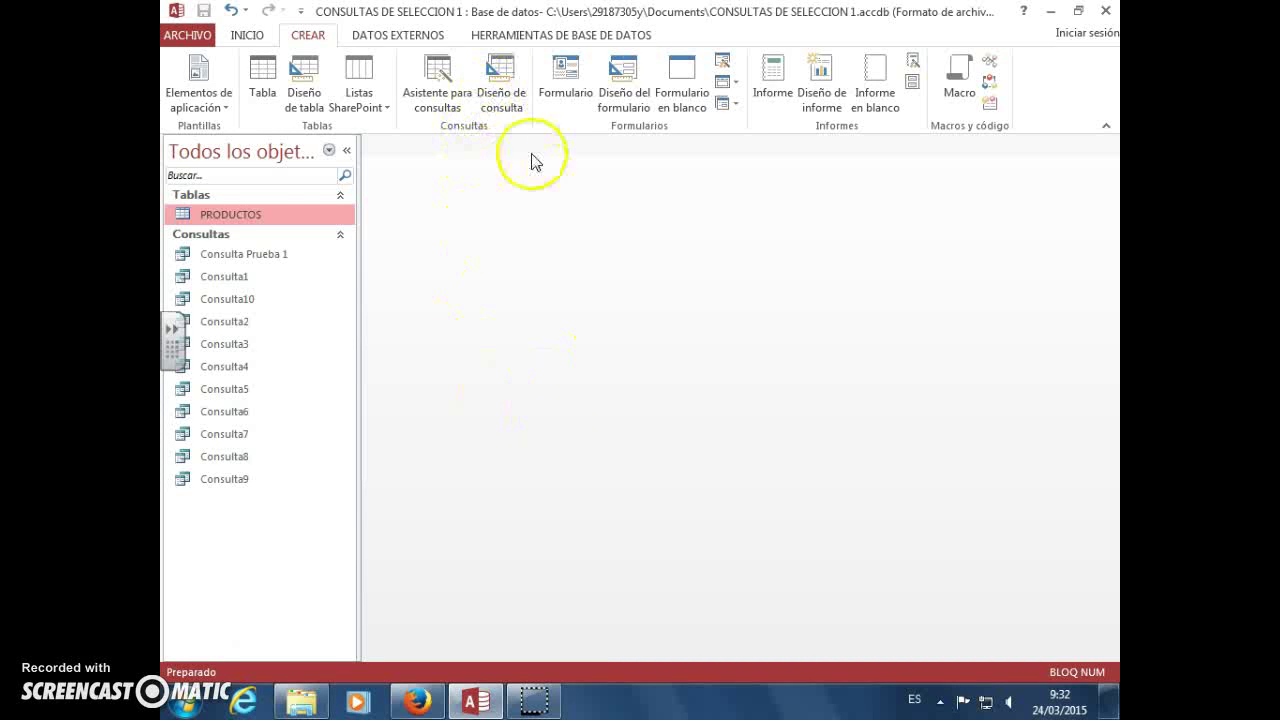
pyautogui.click(503, 92)
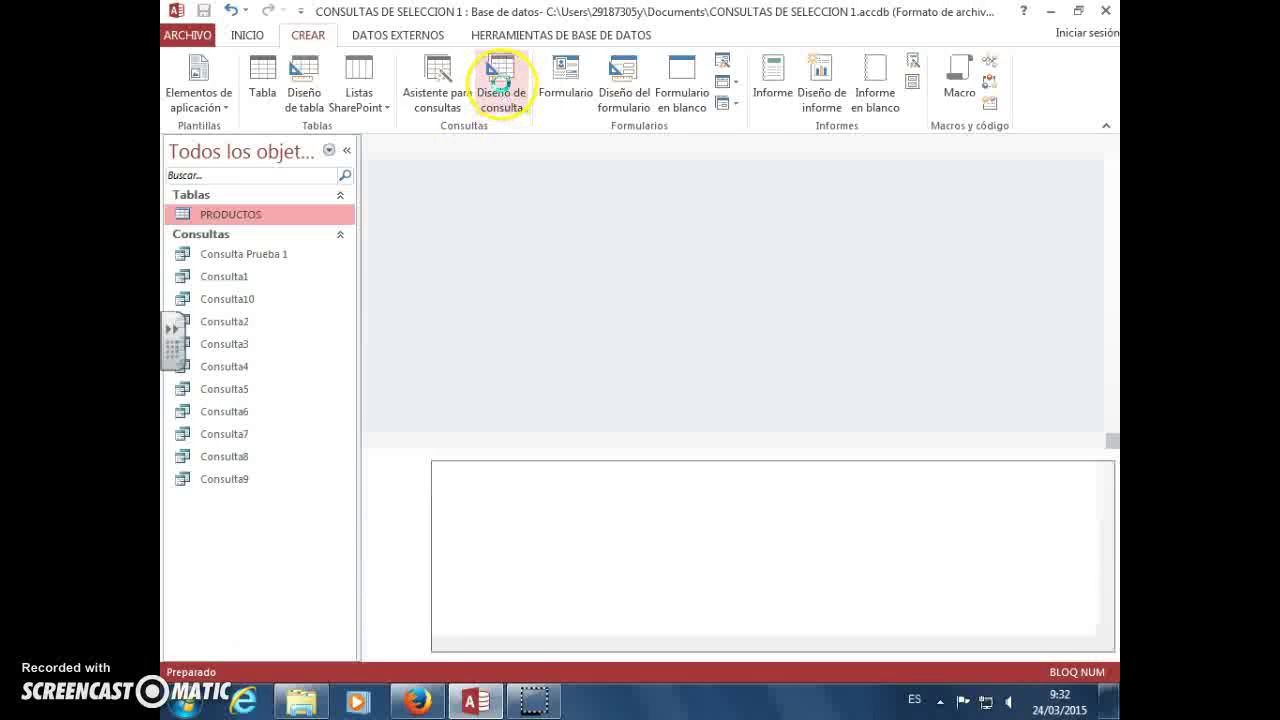
pyautogui.doubleClick(530, 453)
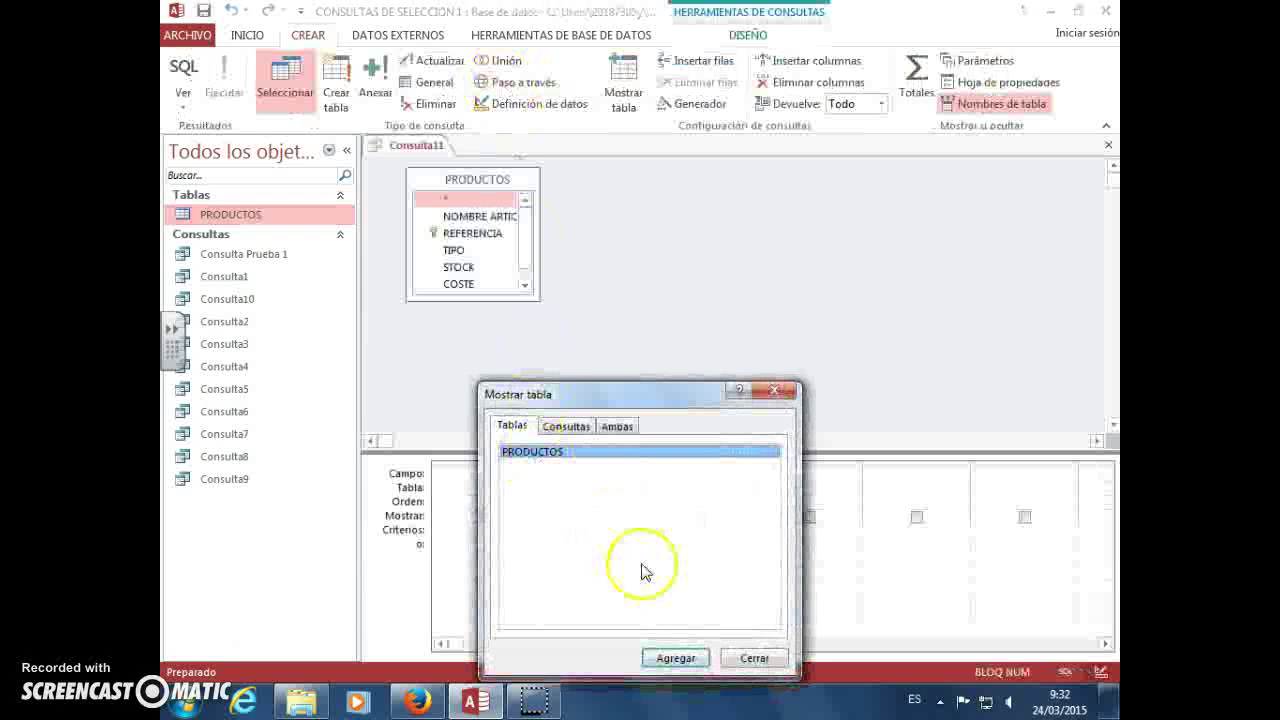
pyautogui.click(758, 660)
pyautogui.moveTo(538, 298); pyautogui.dragTo(585, 357)
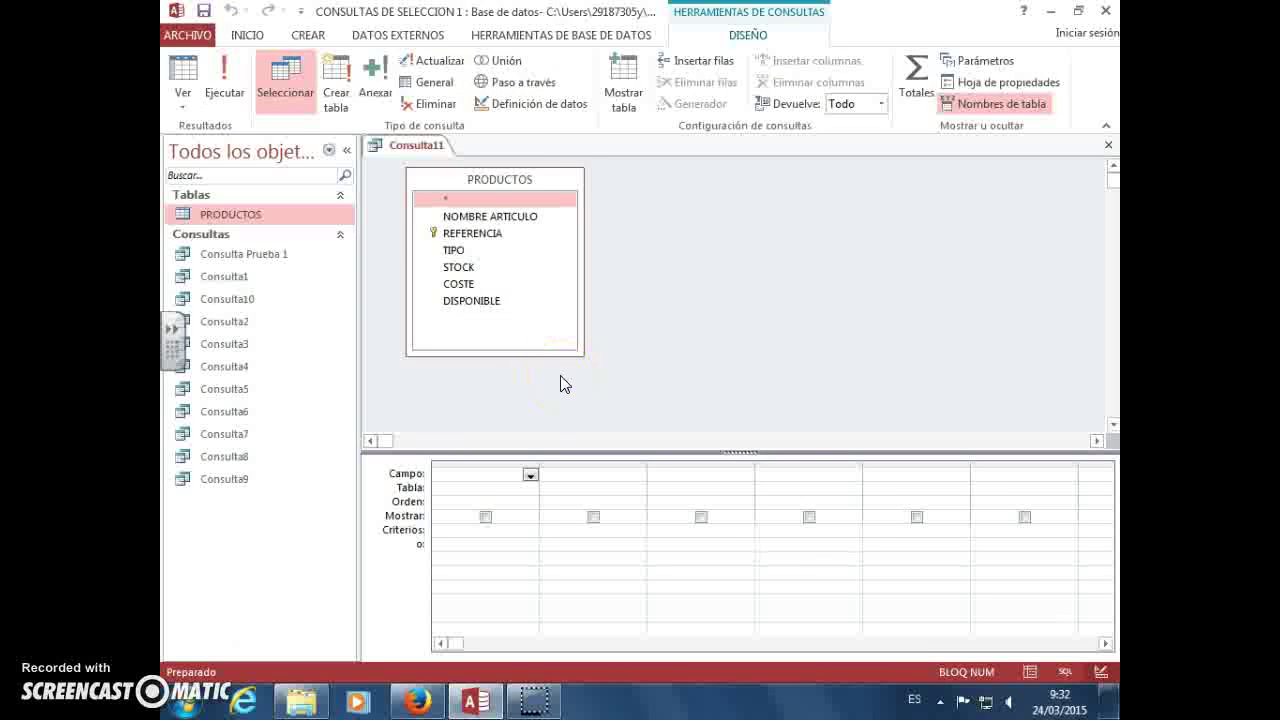
# Step: Add the STOCK field to the grid three times and turn on the Total row
pyautogui.doubleClick(459, 267)
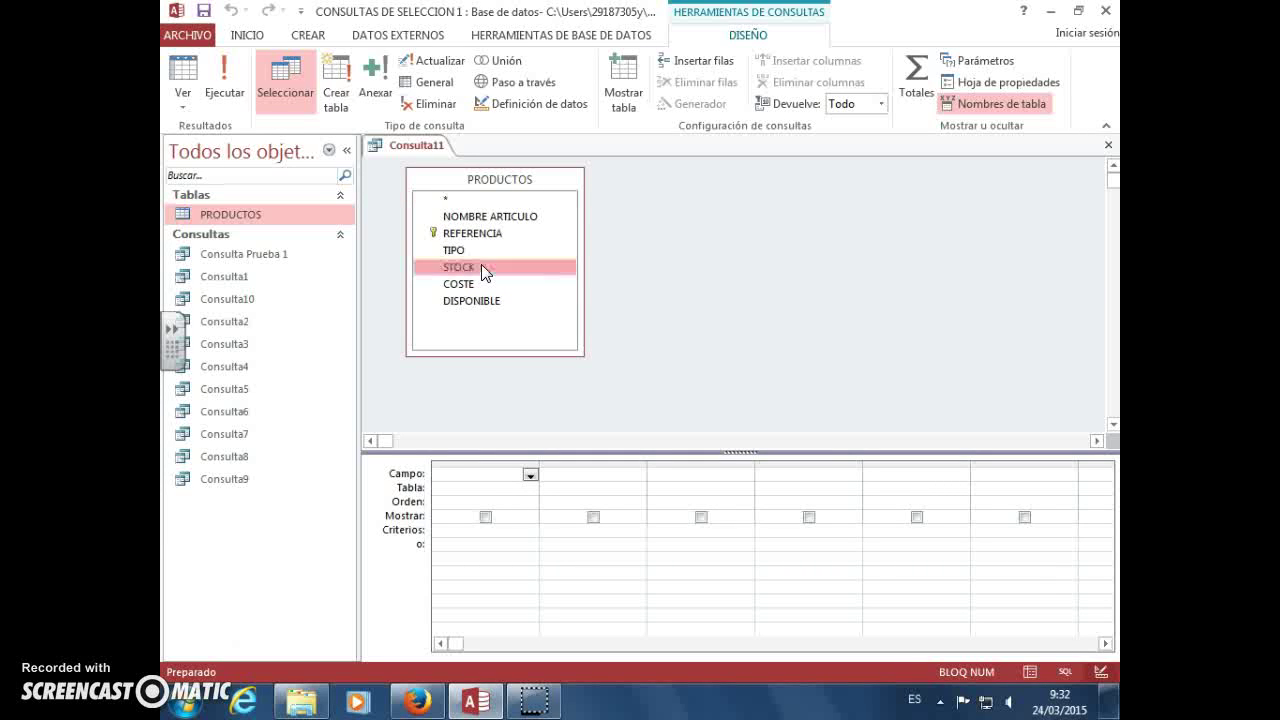
pyautogui.doubleClick(482, 267)
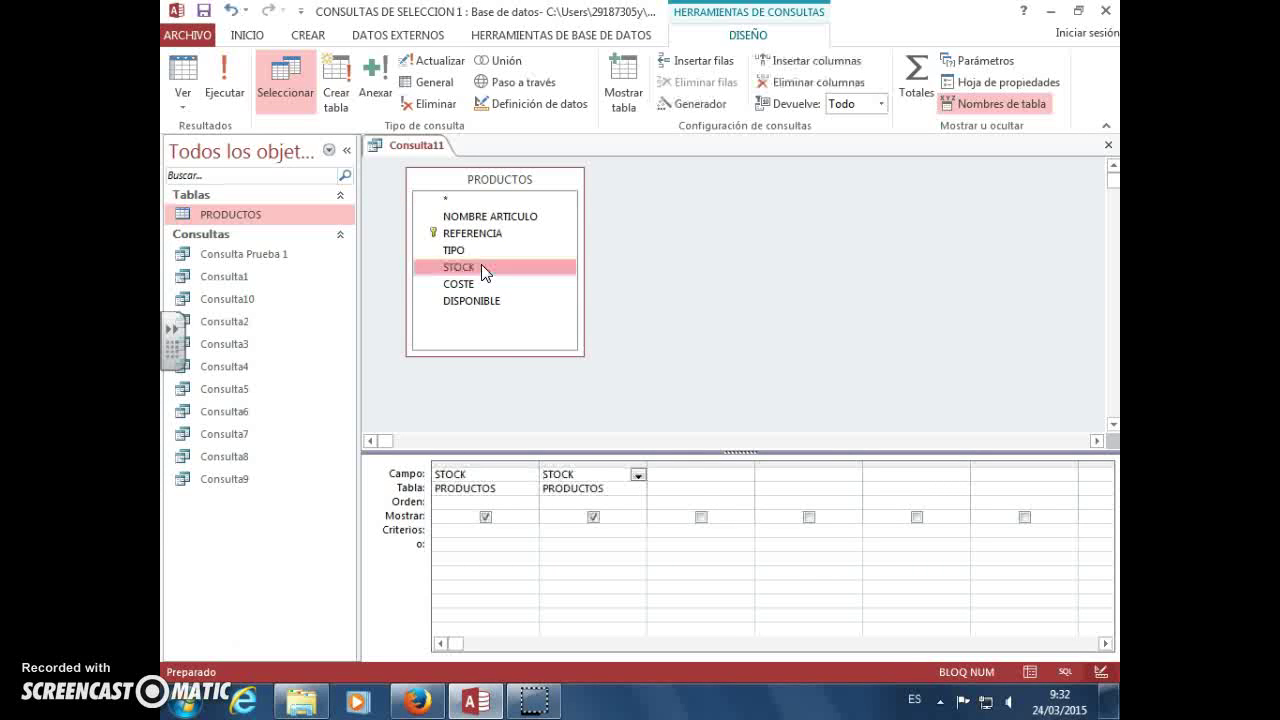
pyautogui.doubleClick(482, 267)
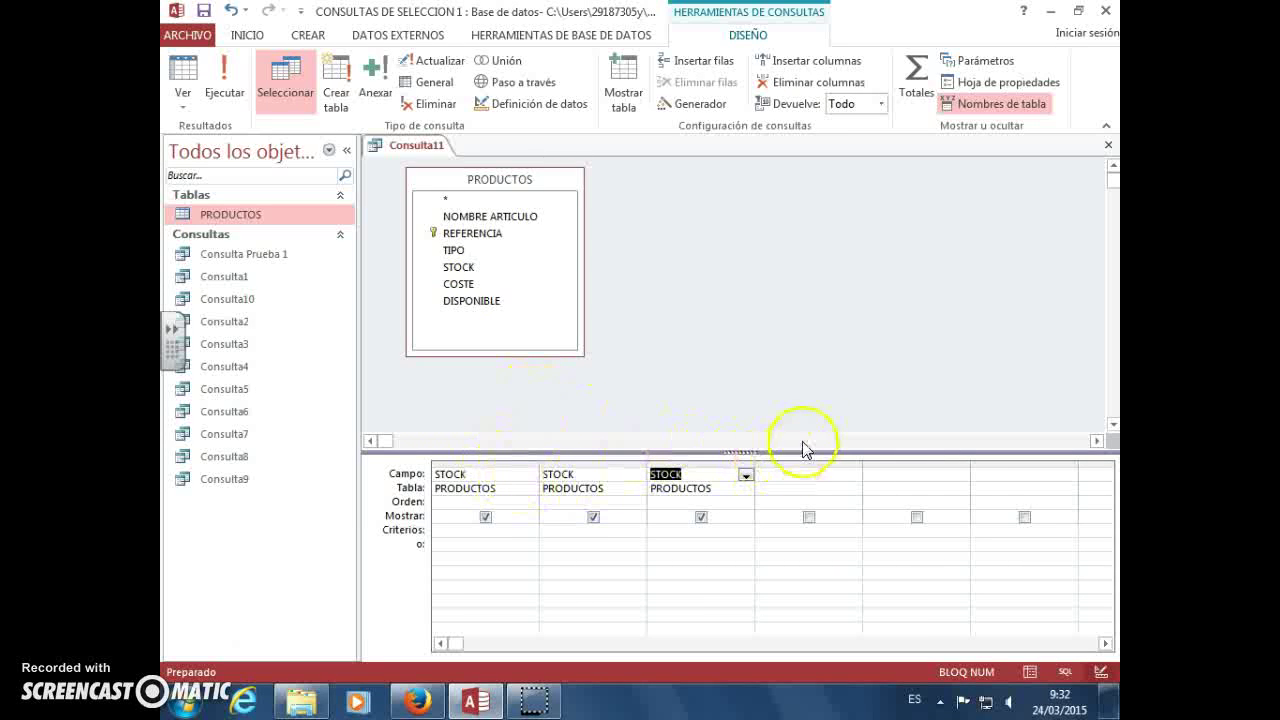
pyautogui.click(918, 78)
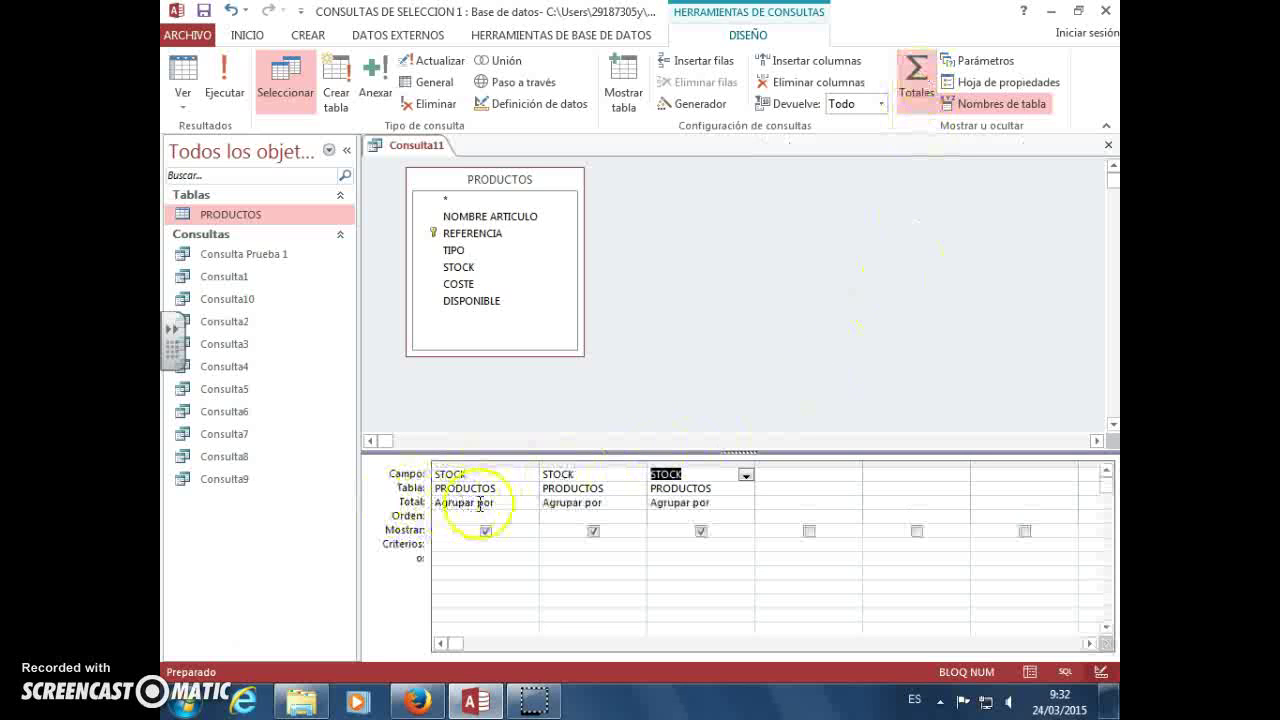
# Step: Set the Total function to Promedio for the first STOCK column and Mín for the second
pyautogui.click(531, 503)
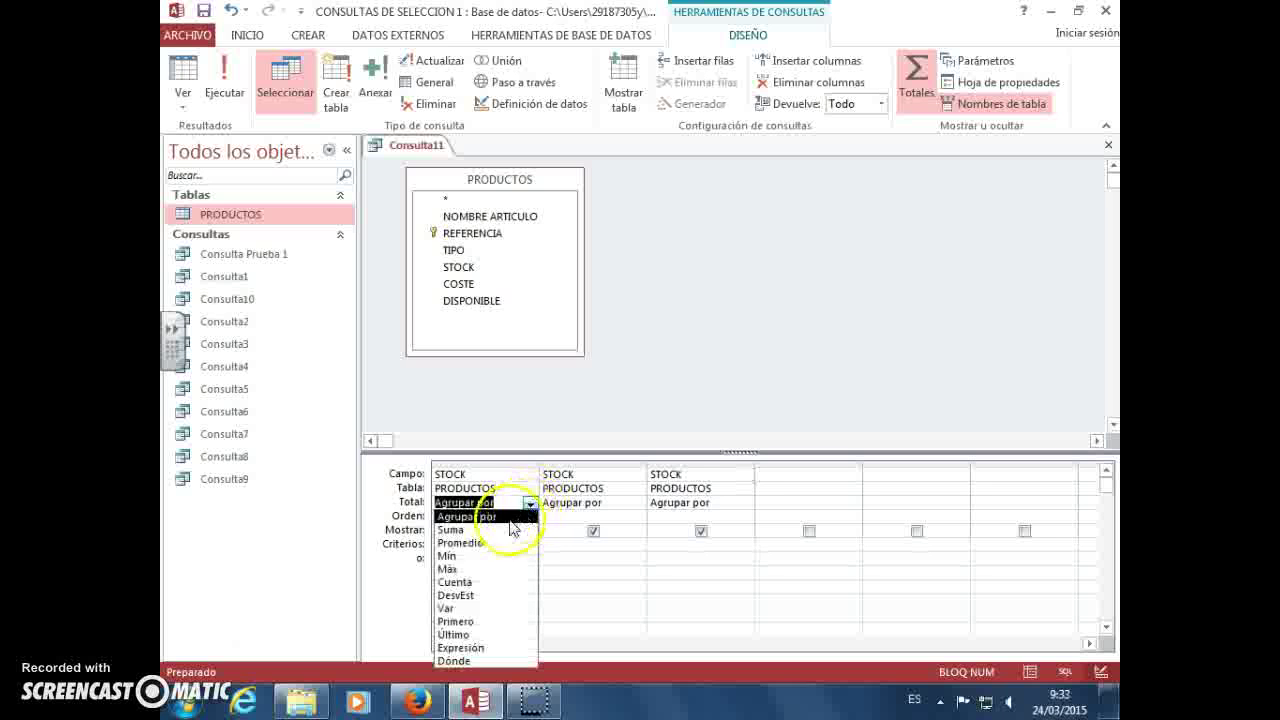
pyautogui.click(503, 543)
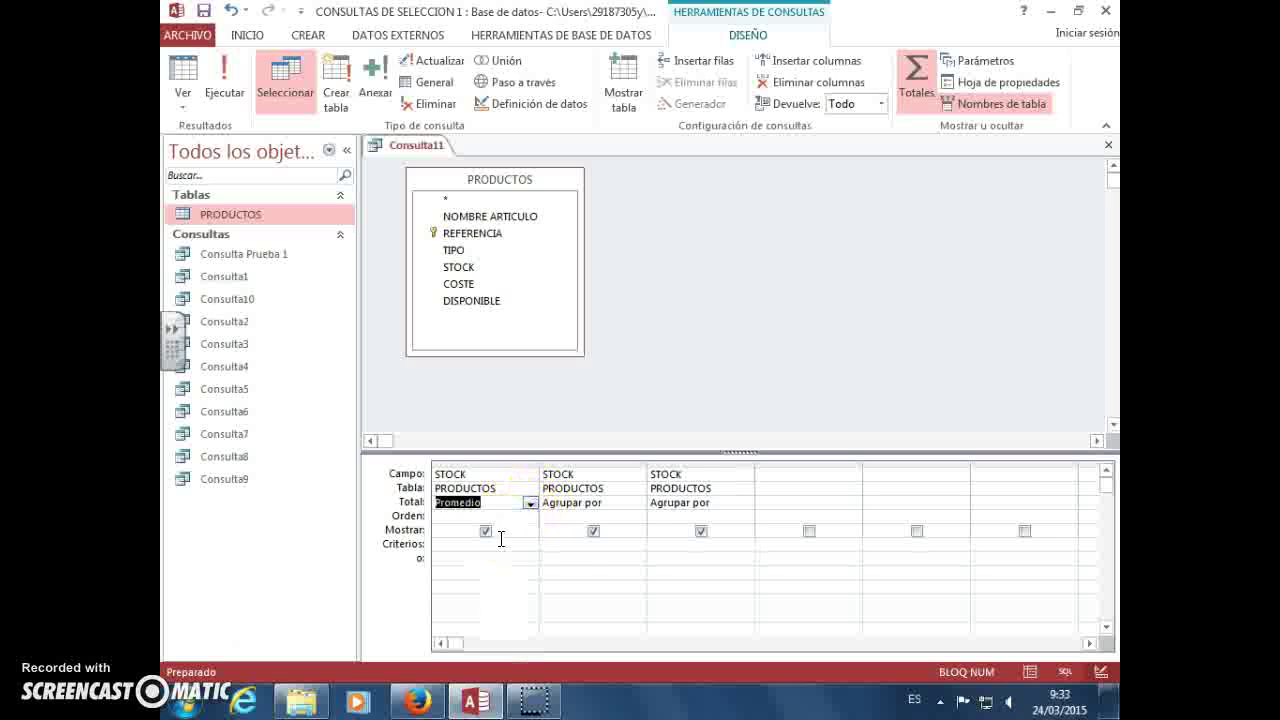
pyautogui.click(630, 503)
pyautogui.click(637, 503)
pyautogui.click(600, 556)
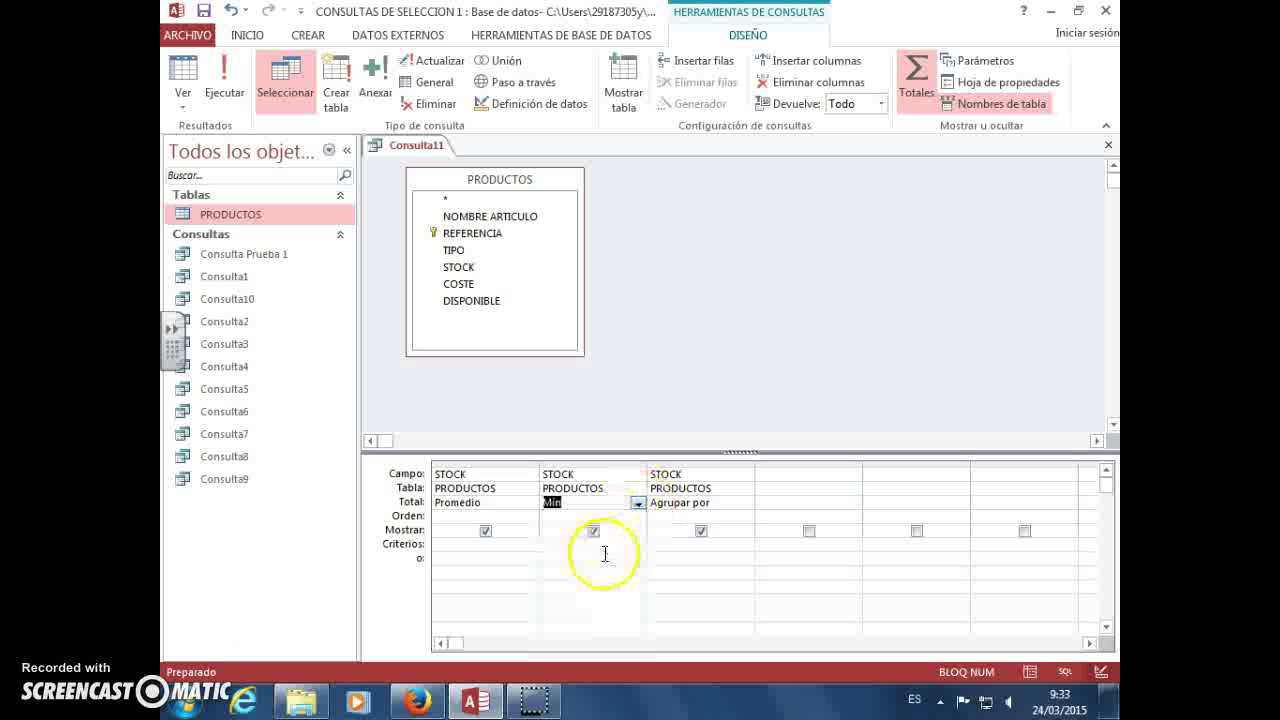
# Step: Set the Total function of the third STOCK column to Máx
pyautogui.click(735, 503)
pyautogui.click(746, 503)
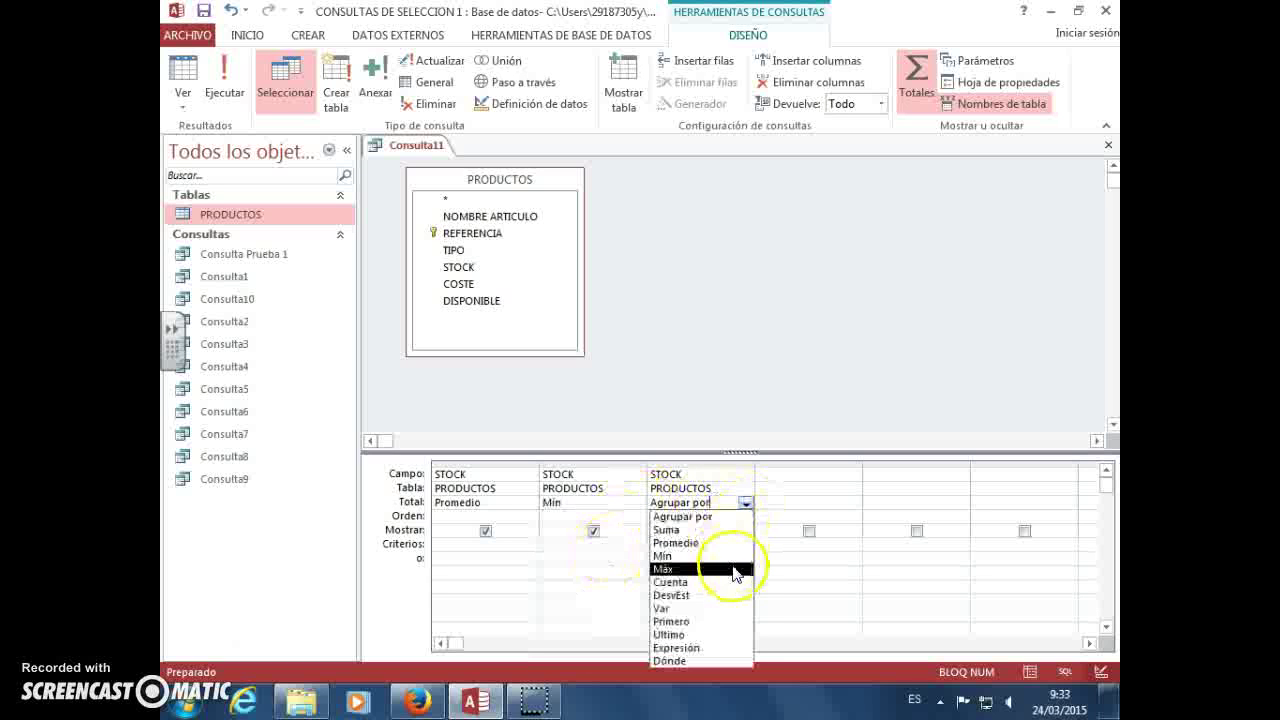
pyautogui.click(736, 569)
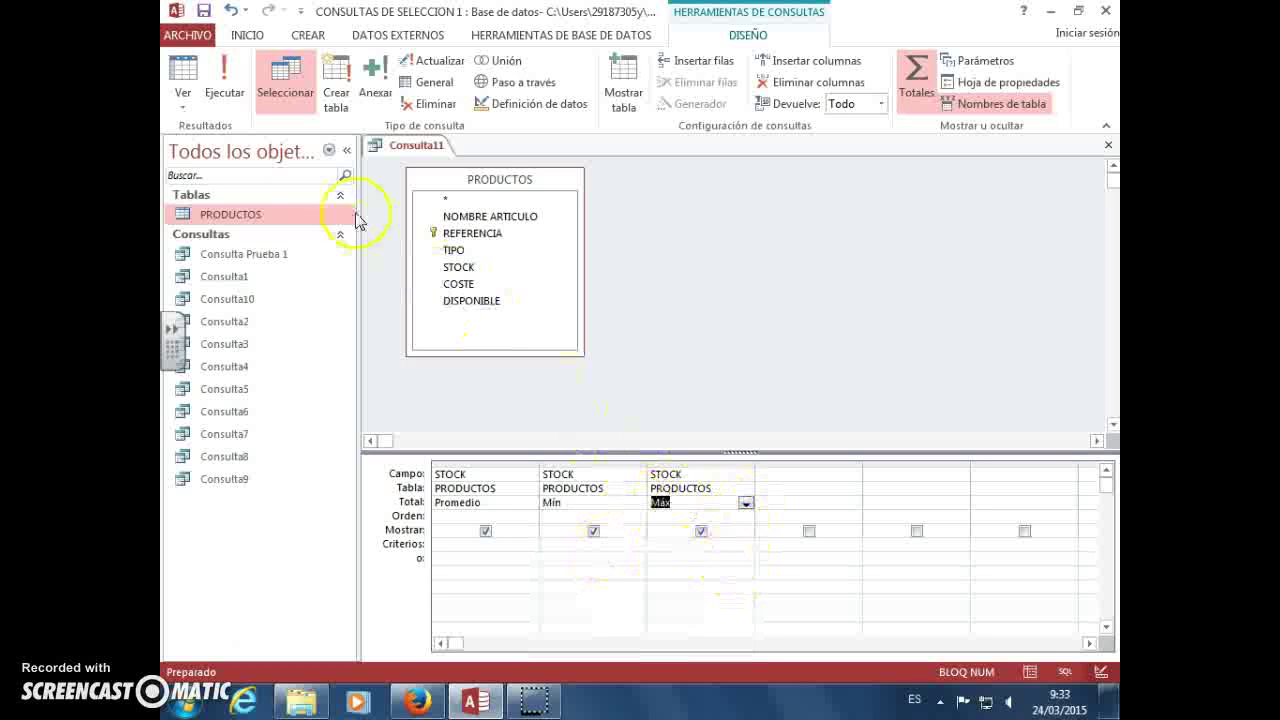
# Step: Run the query and widen the three result columns so their full headings show
pyautogui.click(224, 80)
pyautogui.moveTo(470, 157); pyautogui.dragTo(509, 163)
pyautogui.moveTo(600, 161); pyautogui.dragTo(652, 165)
pyautogui.moveTo(741, 167); pyautogui.dragTo(805, 165)
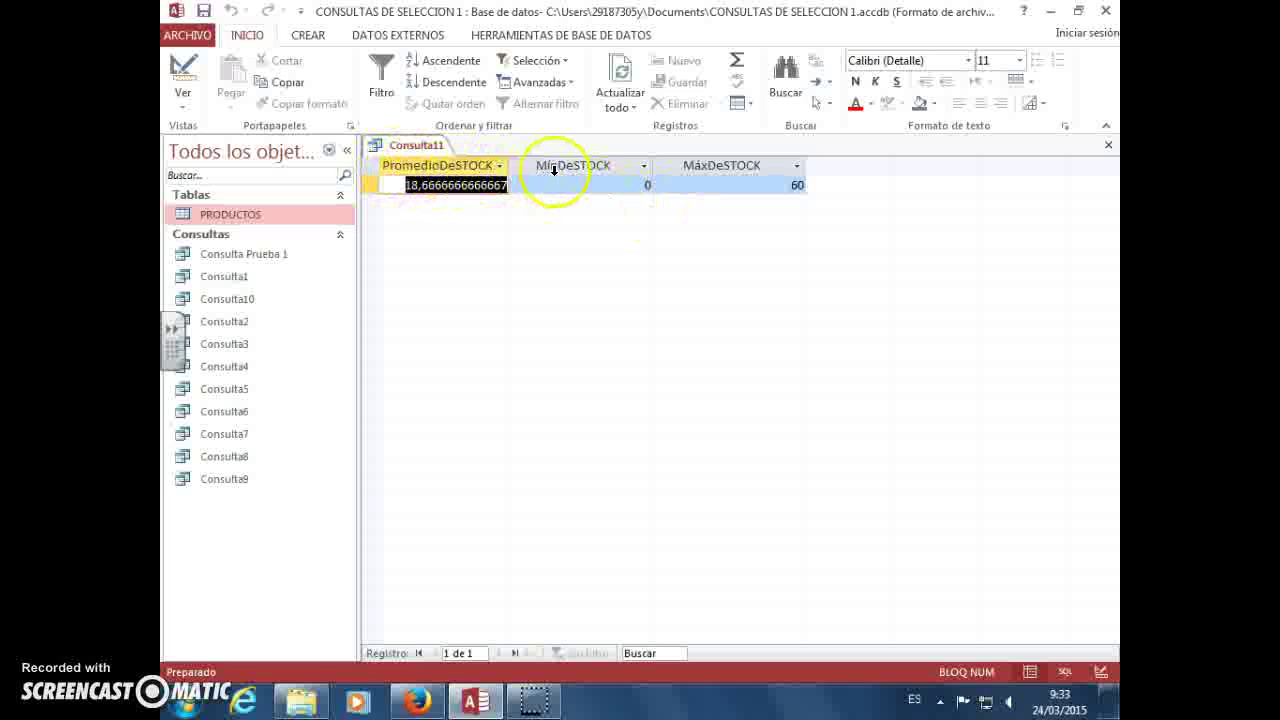
# Step: Return to Design view and prefix the three STOCK fields with the aliases MEDIA:, MINIMO: and MAXIMO: in that order
pyautogui.rightClick(441, 148)
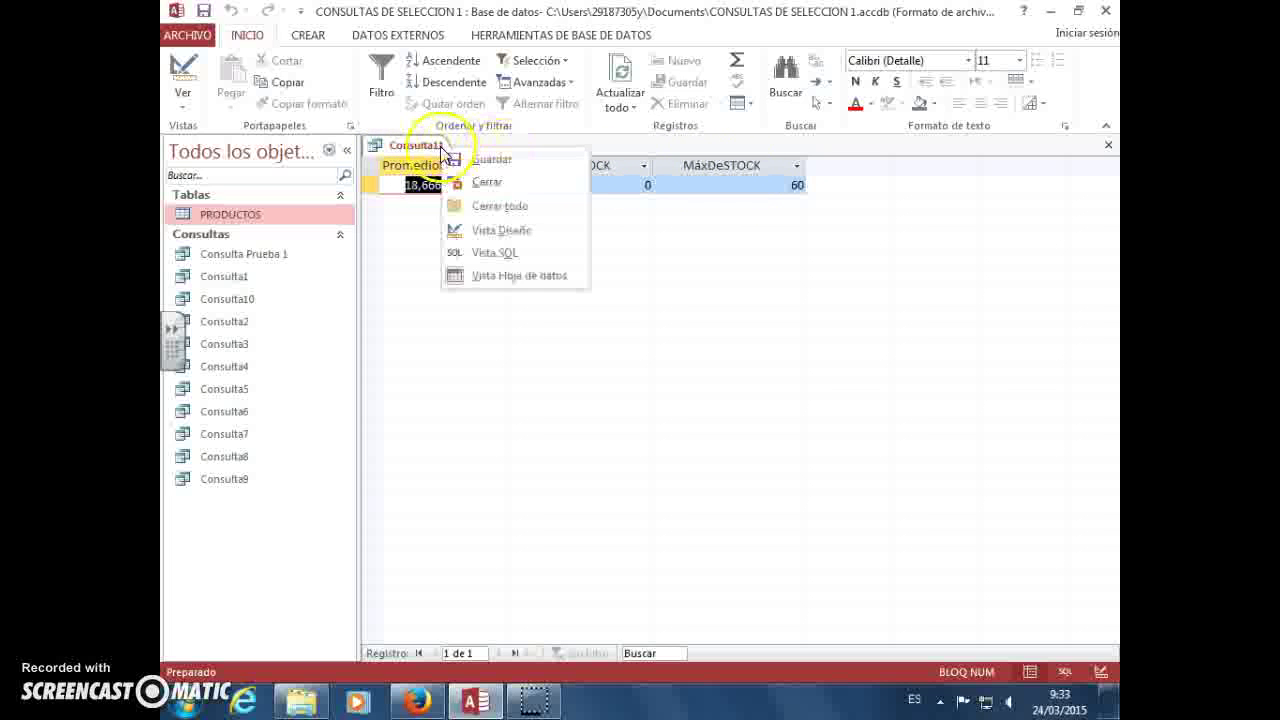
pyautogui.click(498, 230)
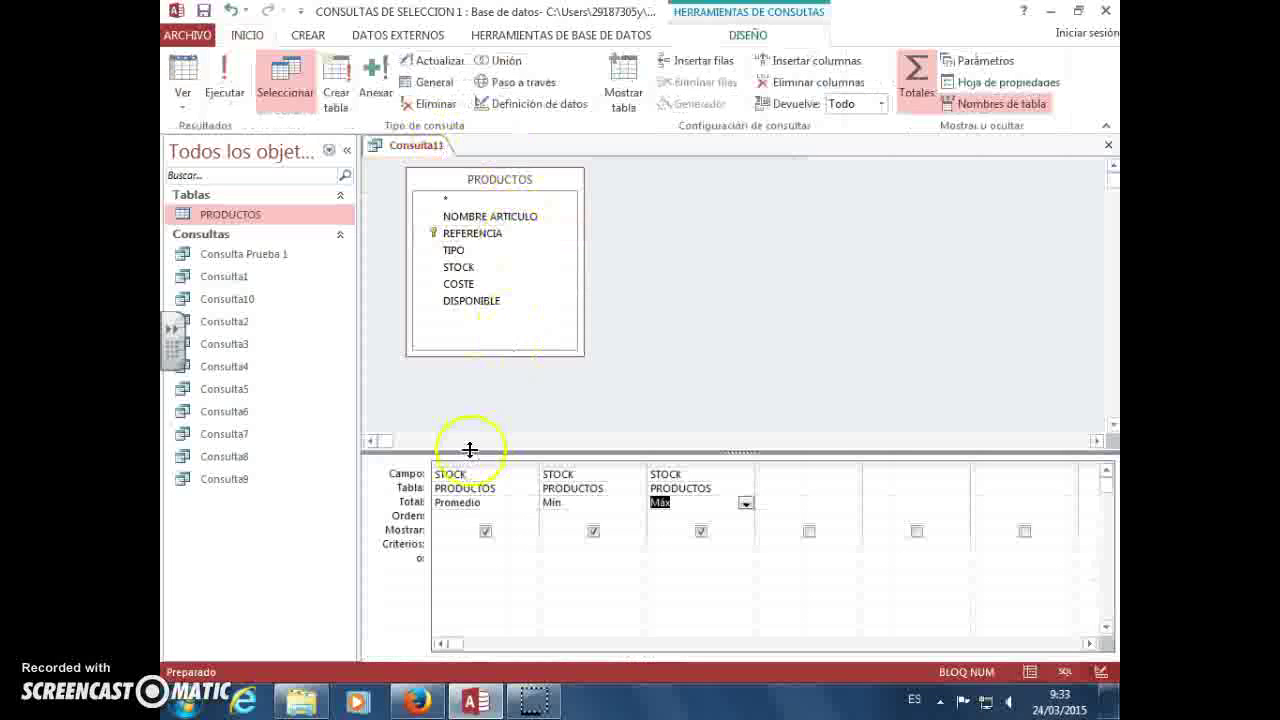
pyautogui.click(472, 488)
pyautogui.click(455, 472)
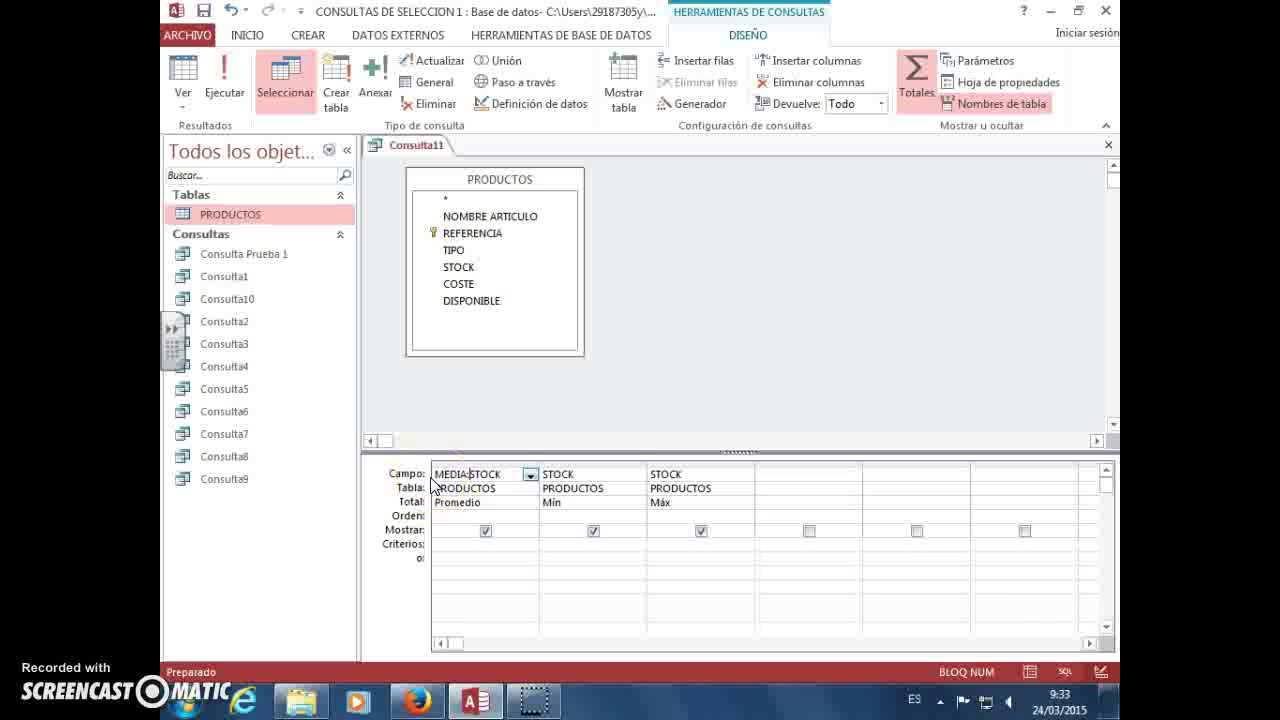
pyautogui.click(556, 476)
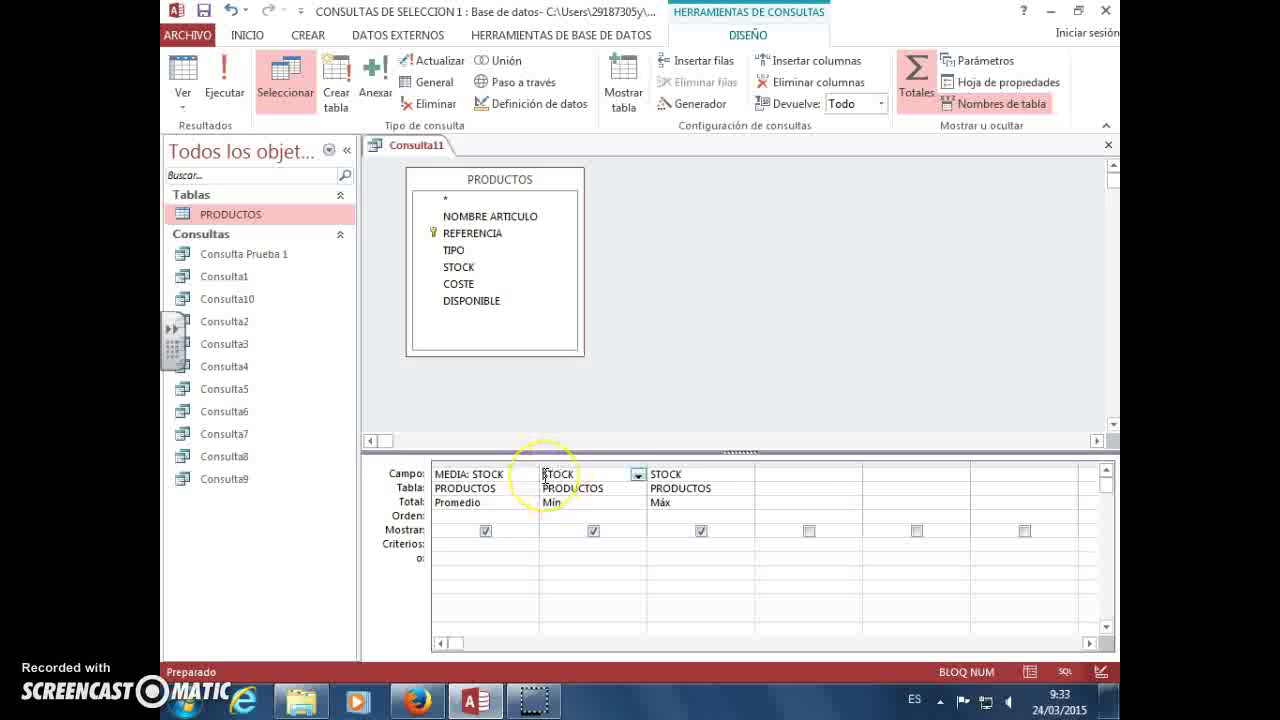
pyautogui.write('MINIMO:')
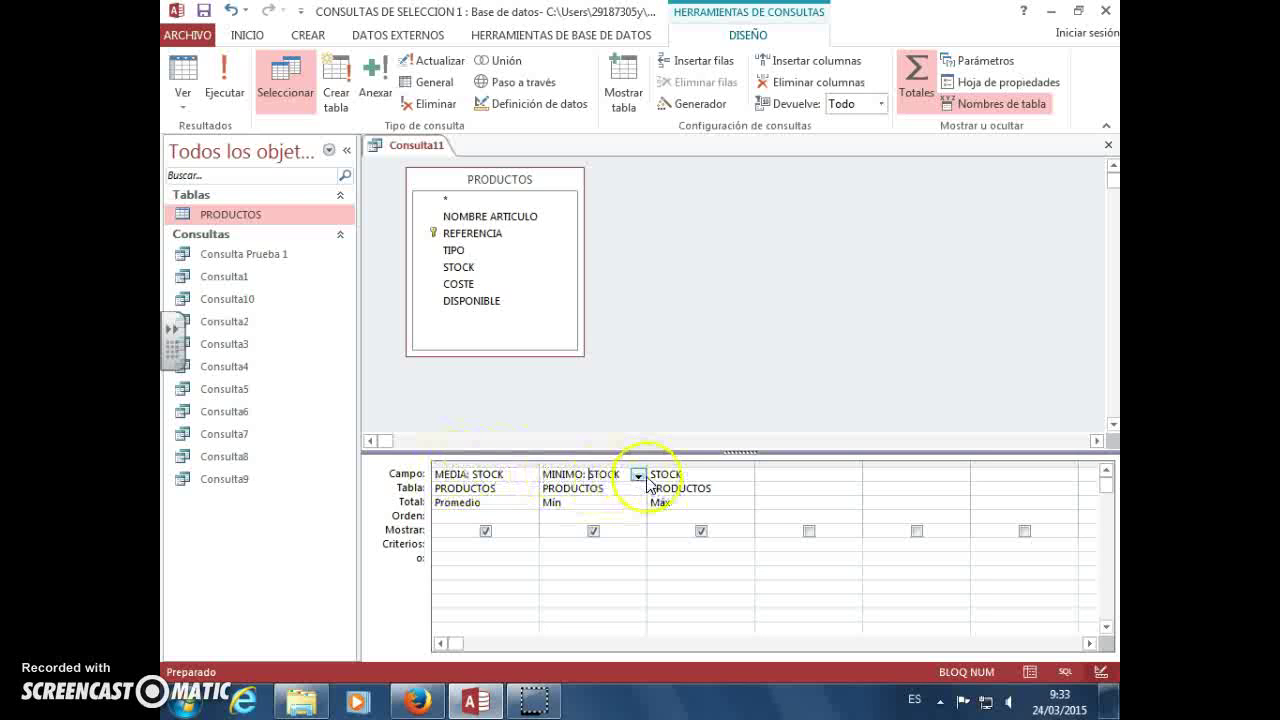
pyautogui.click(680, 476)
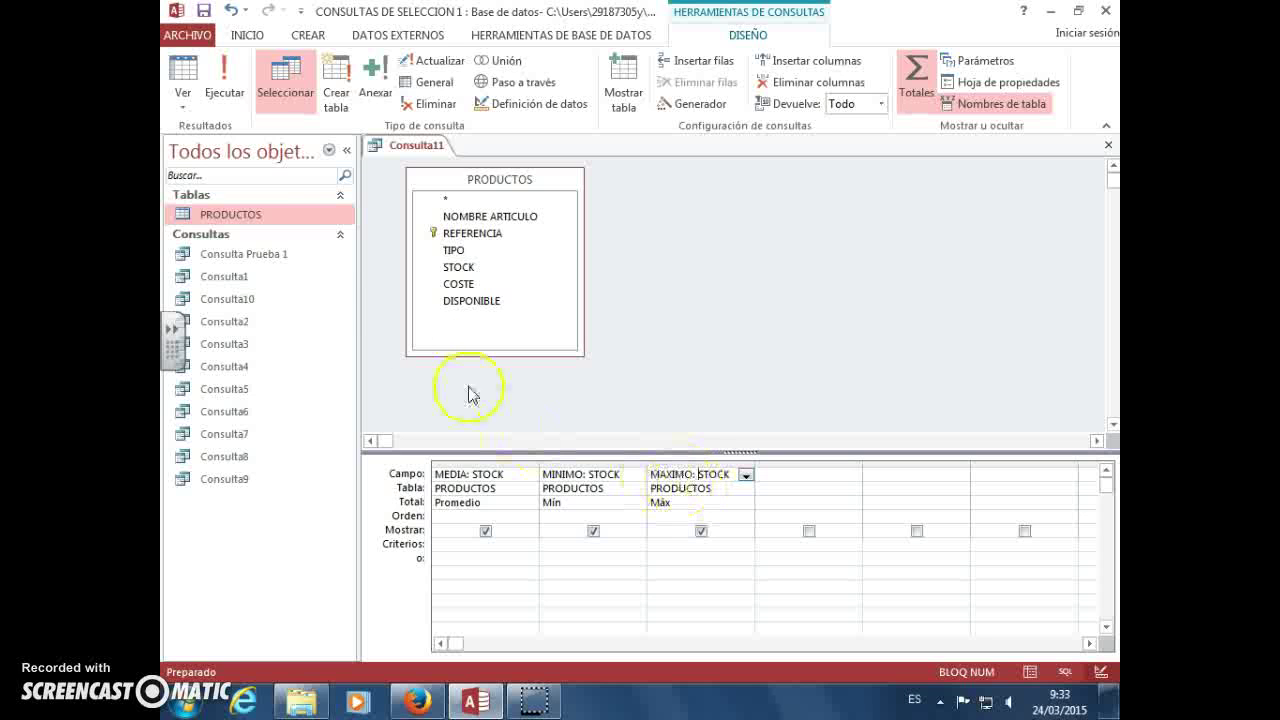
# Step: Run the query to check the renamed columns, and close it, saving it as Consulta11
pyautogui.click(222, 84)
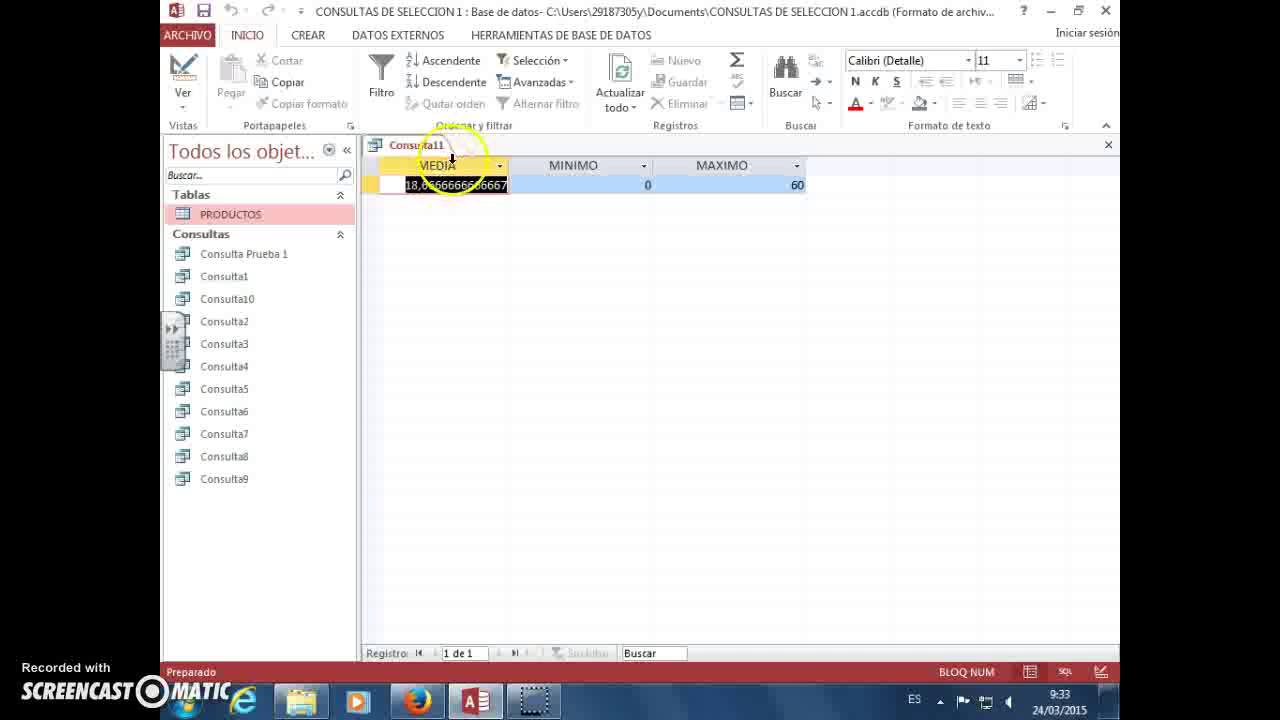
pyautogui.rightClick(417, 148)
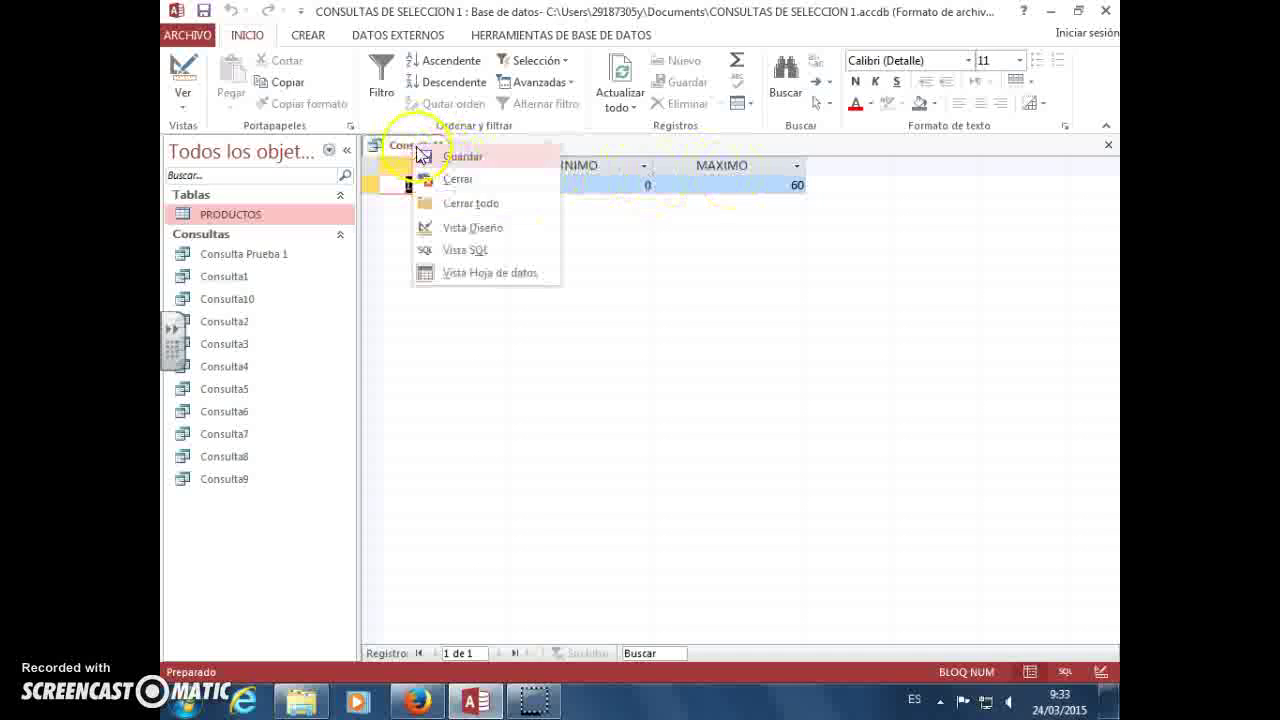
pyautogui.click(461, 182)
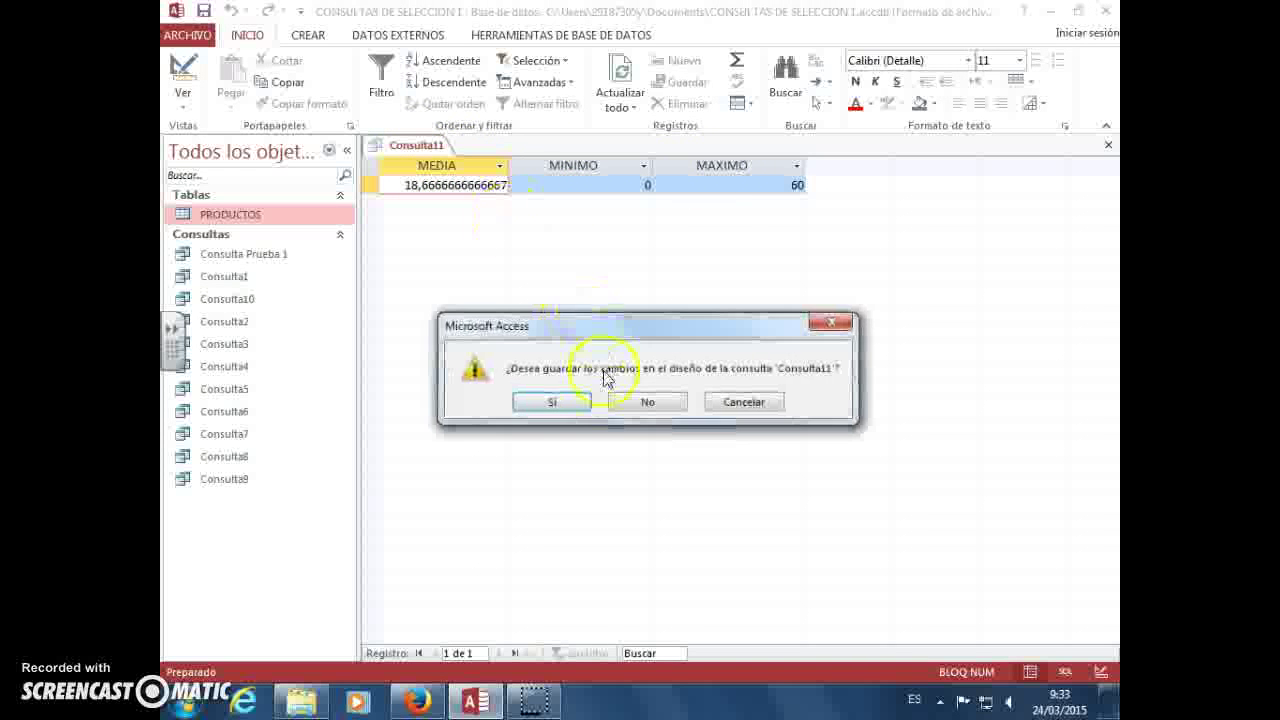
pyautogui.click(561, 406)
pyautogui.click(637, 279)
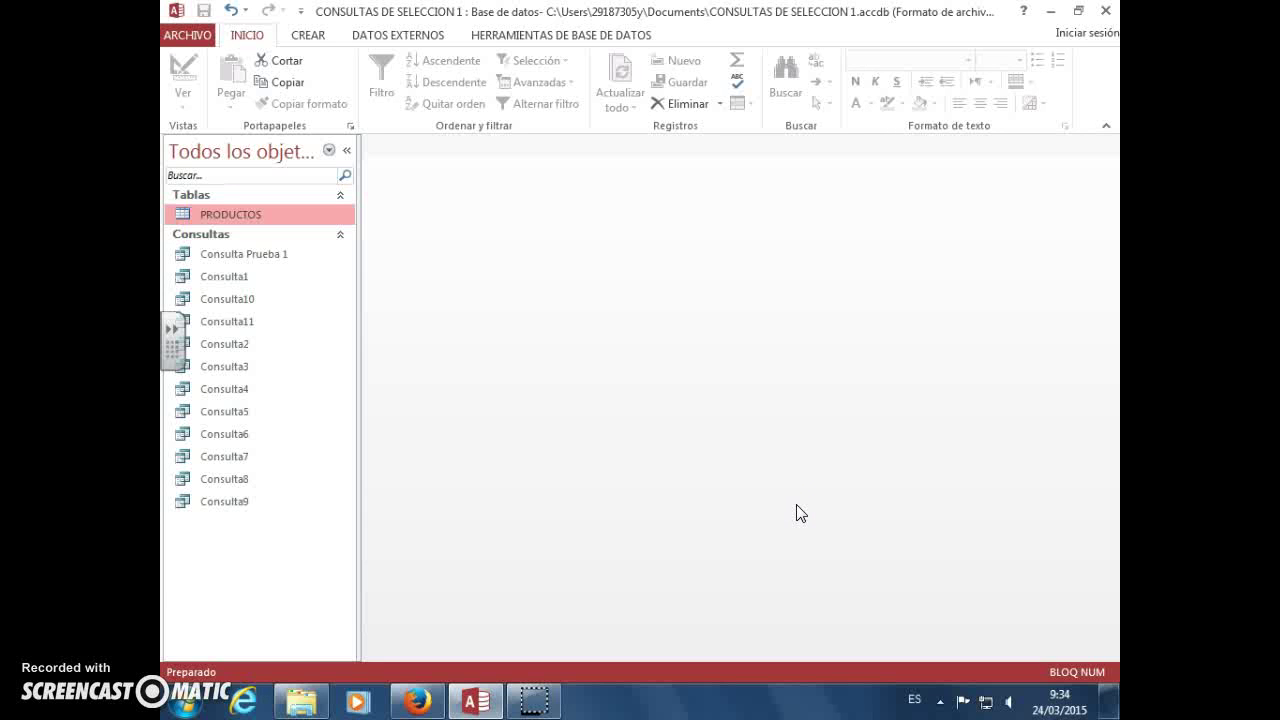
pyautogui.moveTo(800, 513); pyautogui.dragTo(568, 520)
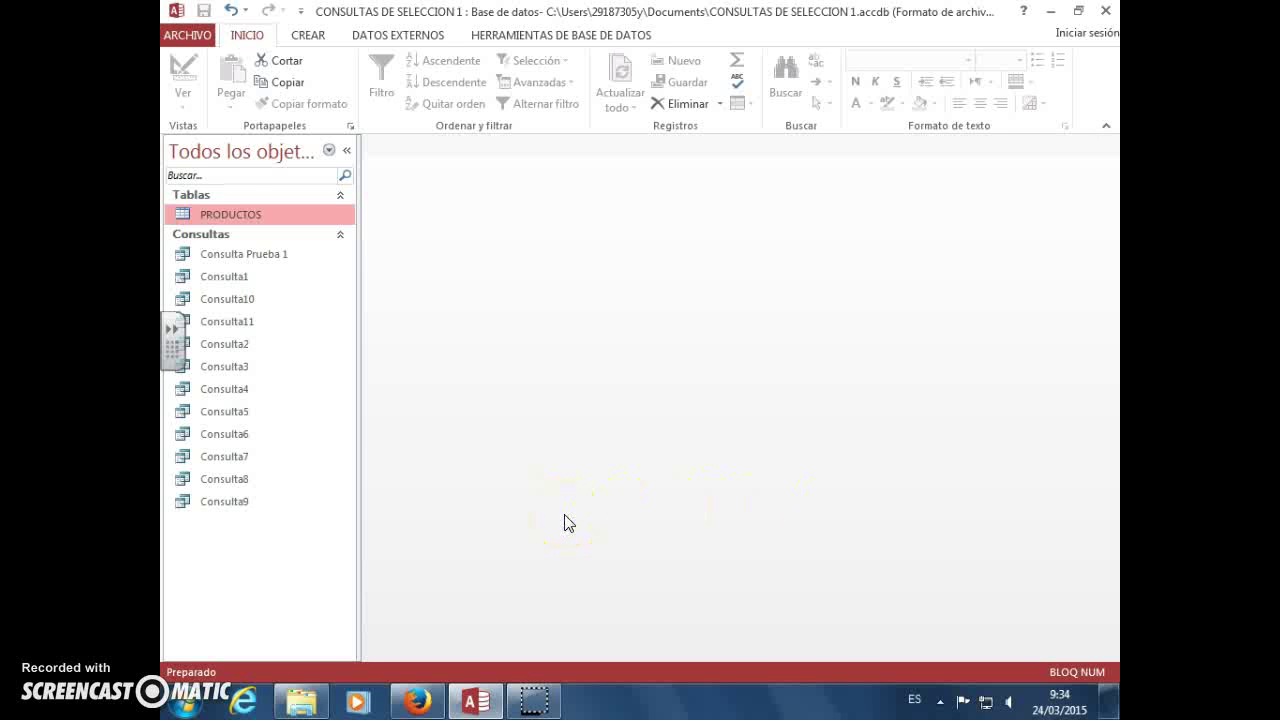